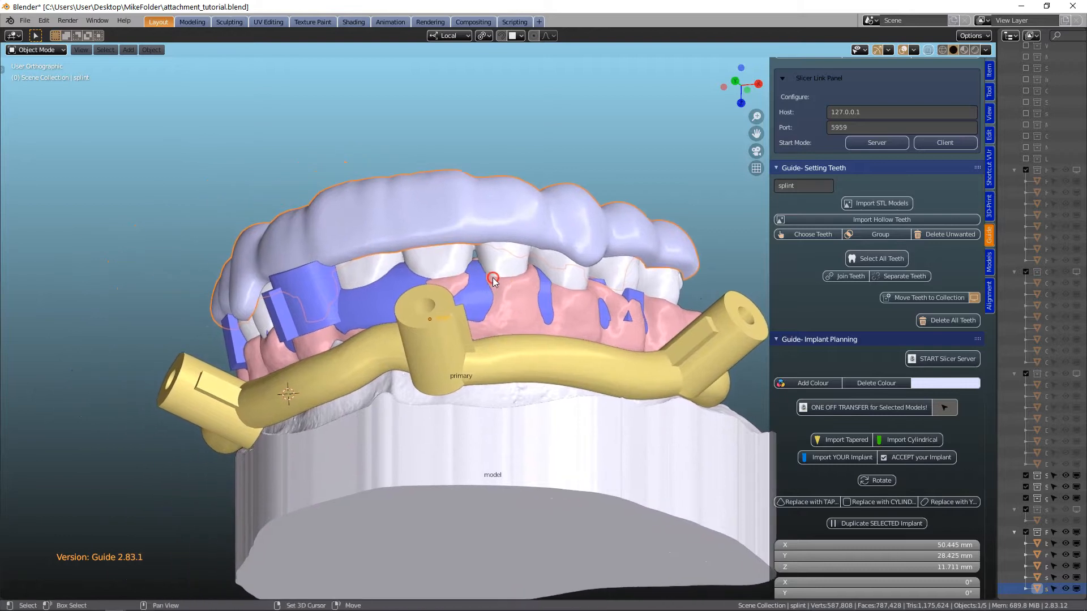
Examine the splint, secondary, bridge, model and primary parts of the stacked guide, selecting them and orbiting around the assembly.
middle_drag(561, 277, 565, 313)
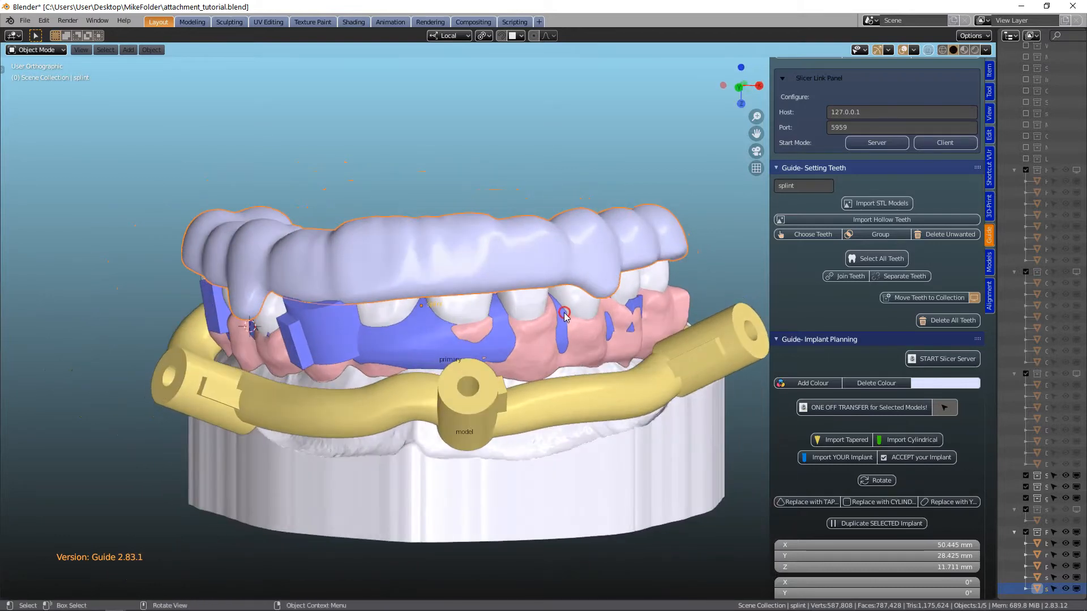
click(330, 328)
middle_drag(330, 328, 426, 336)
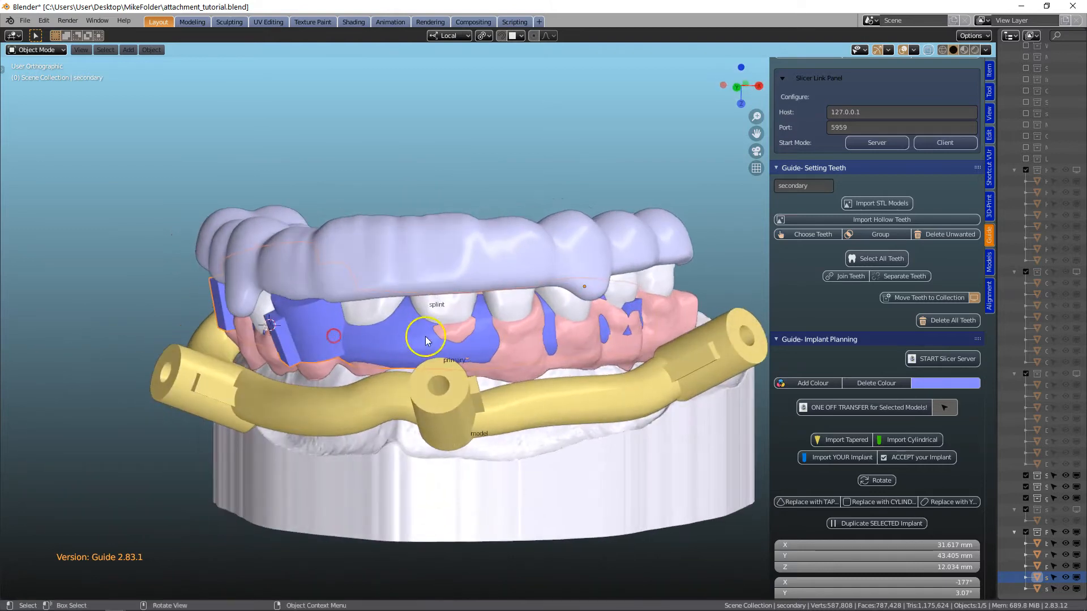
click(514, 337)
click(548, 401)
middle_drag(551, 397, 336, 404)
click(400, 384)
middle_drag(613, 378, 482, 332)
scroll(507, 356, up, 2)
scroll(506, 355, down, 3)
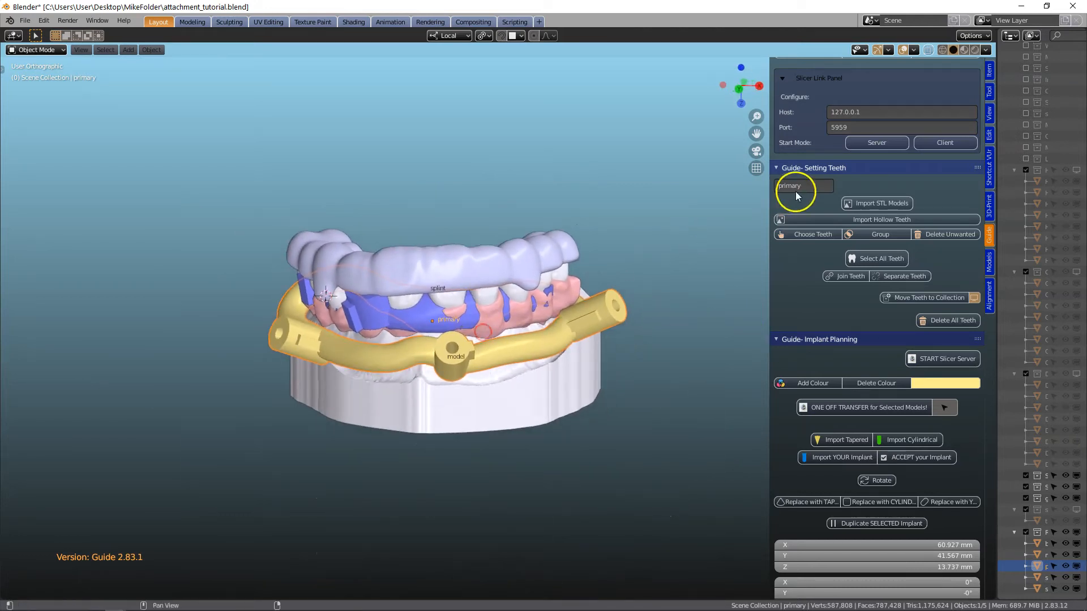
Import a dynamic stackable attachment and flip its vertical orientation.
scroll(942, 252, down, 4)
scroll(881, 362, down, 20)
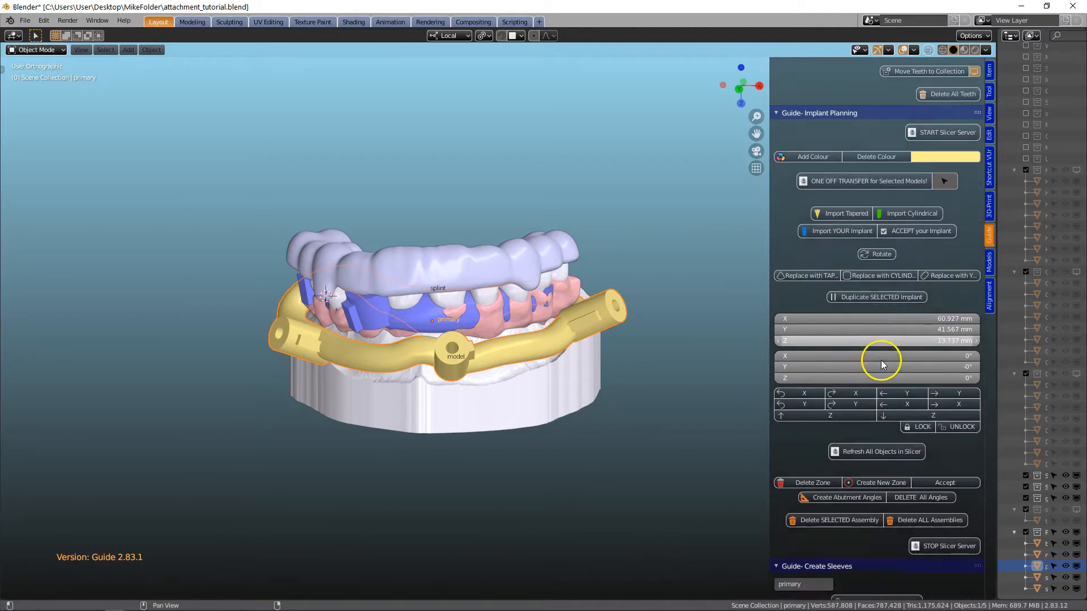
scroll(878, 379, down, 20)
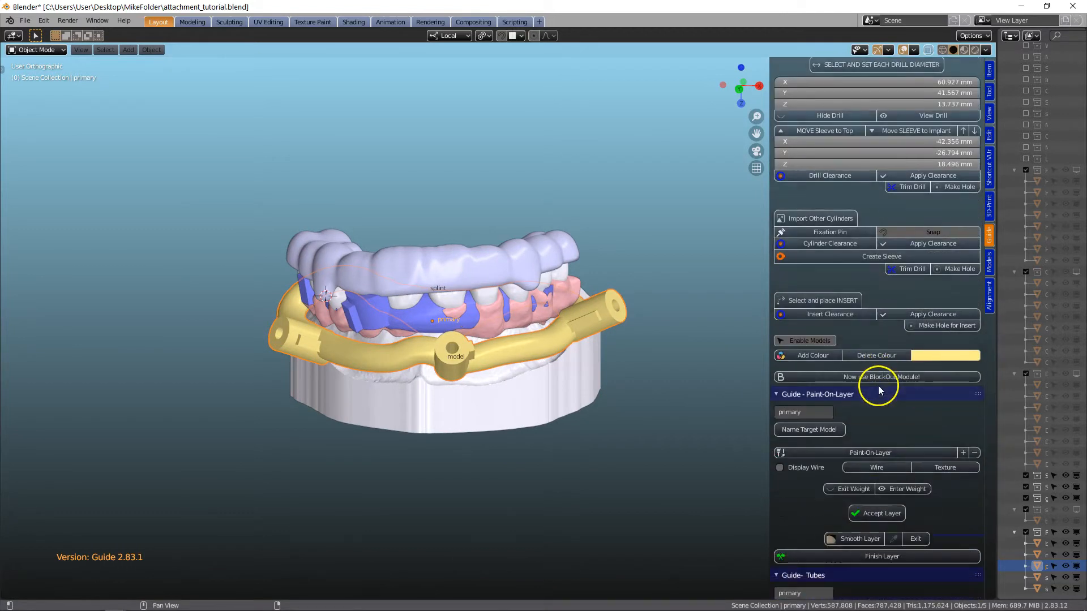
scroll(878, 386, down, 6)
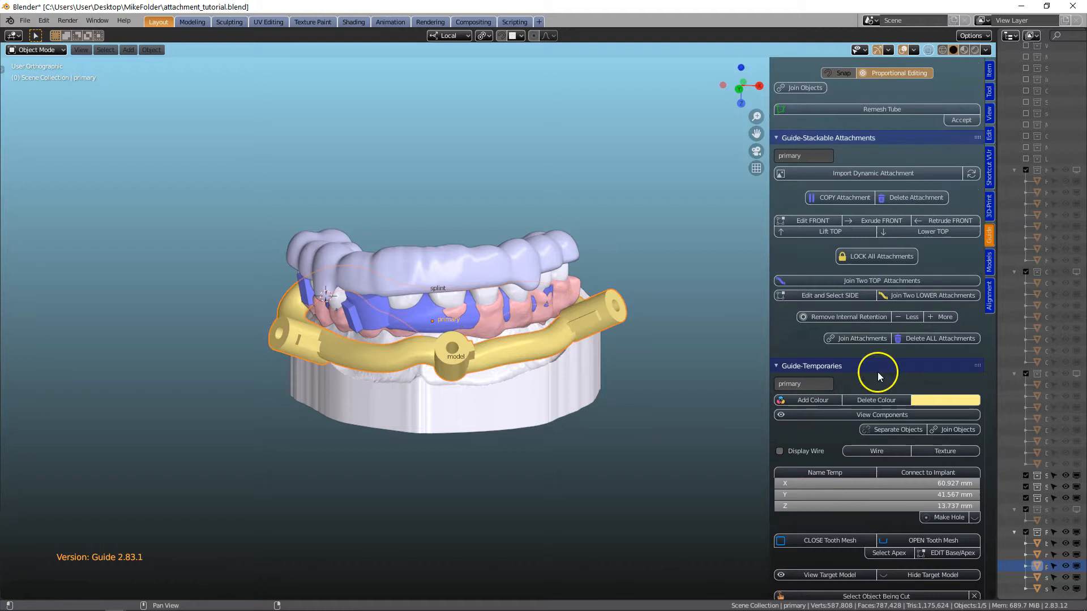
click(856, 174)
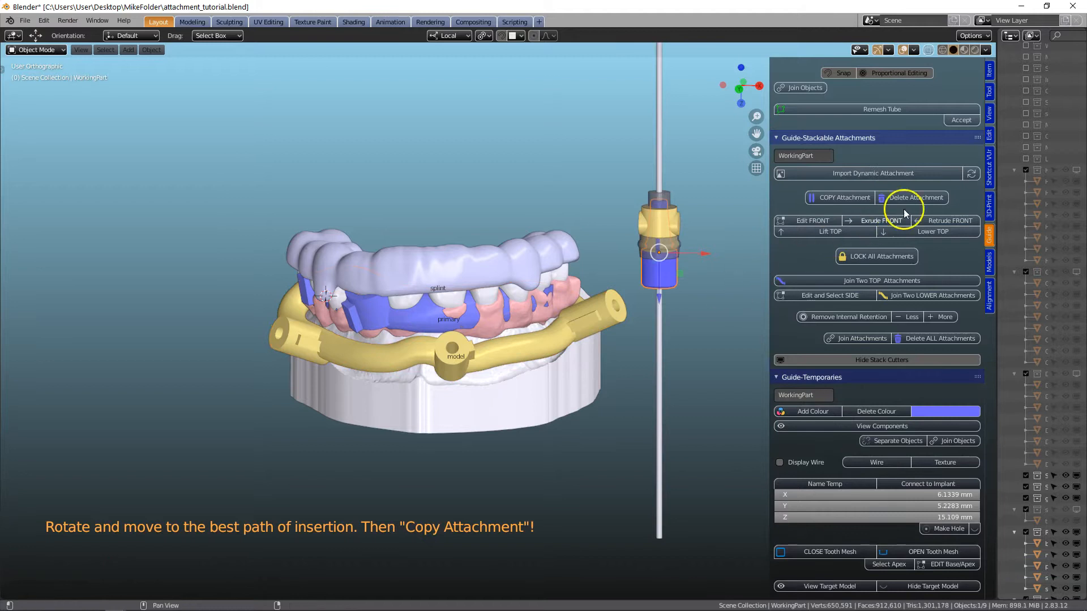
click(972, 172)
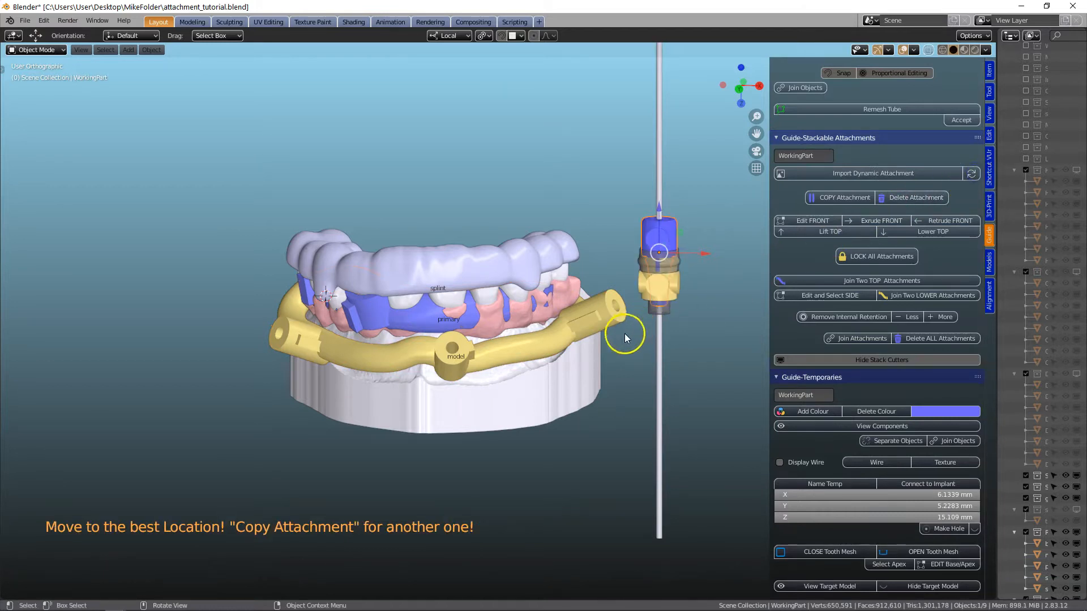
Move the attachment in front of the arch near the midline and rotate it to line up with the arch.
scroll(627, 331, up, 2)
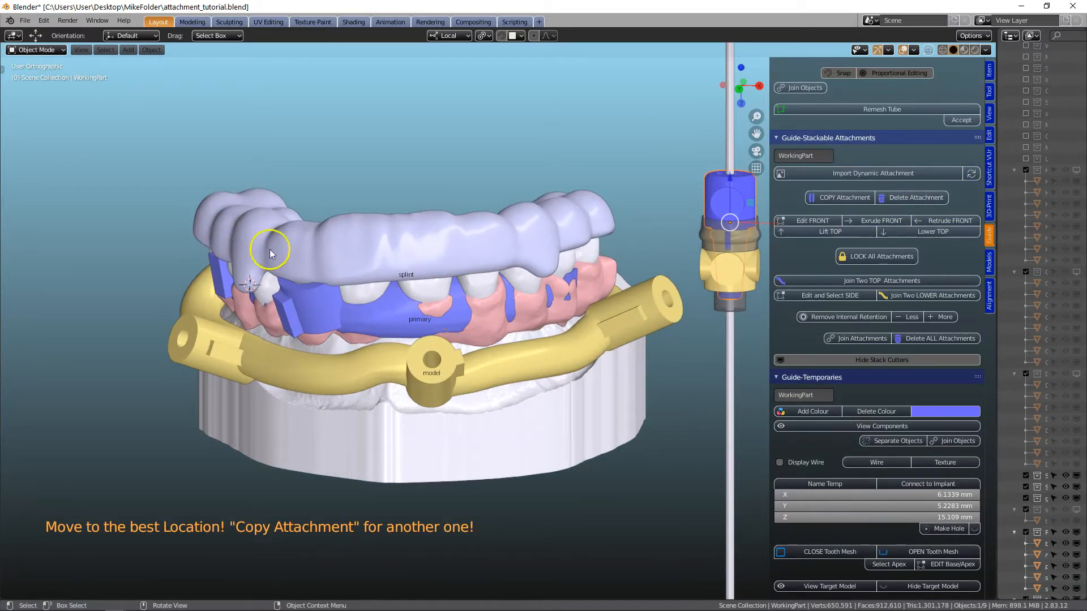
mouse_move(418, 288)
middle_down()
mouse_move(432, 245)
mouse_move(420, 301)
middle_up()
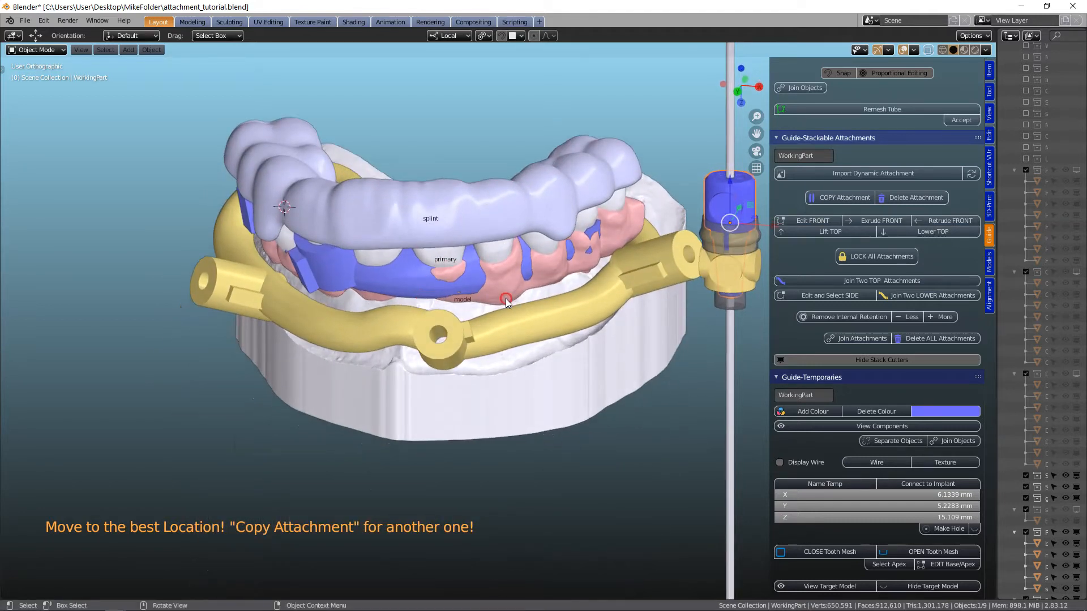
scroll(529, 304, down, 3)
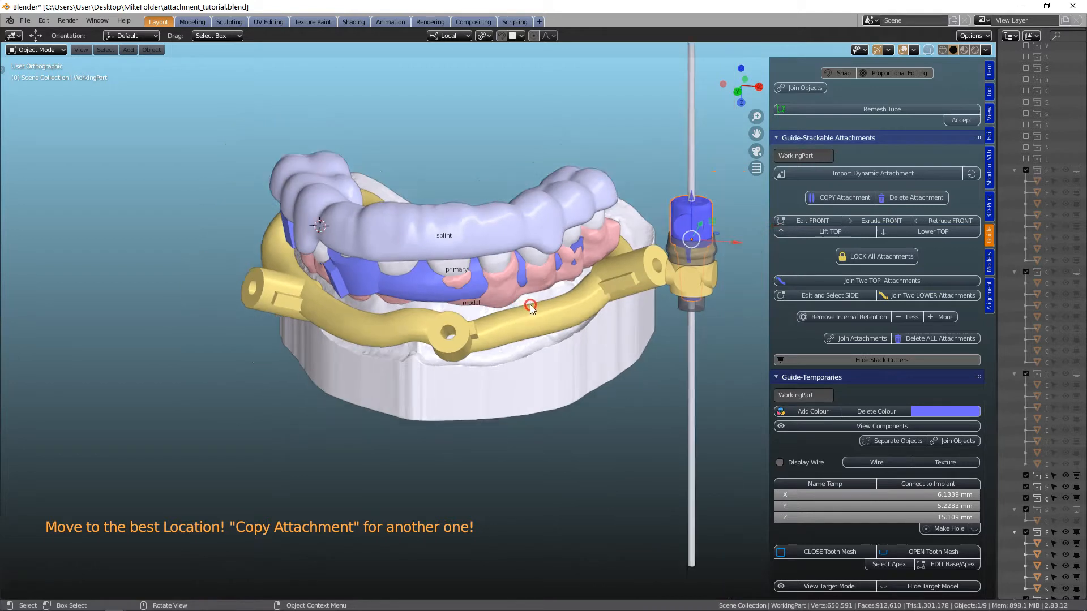
middle_drag(566, 296, 119, 349)
shift+middle_drag(300, 339, 290, 348)
drag(287, 281, 584, 332)
key(r)
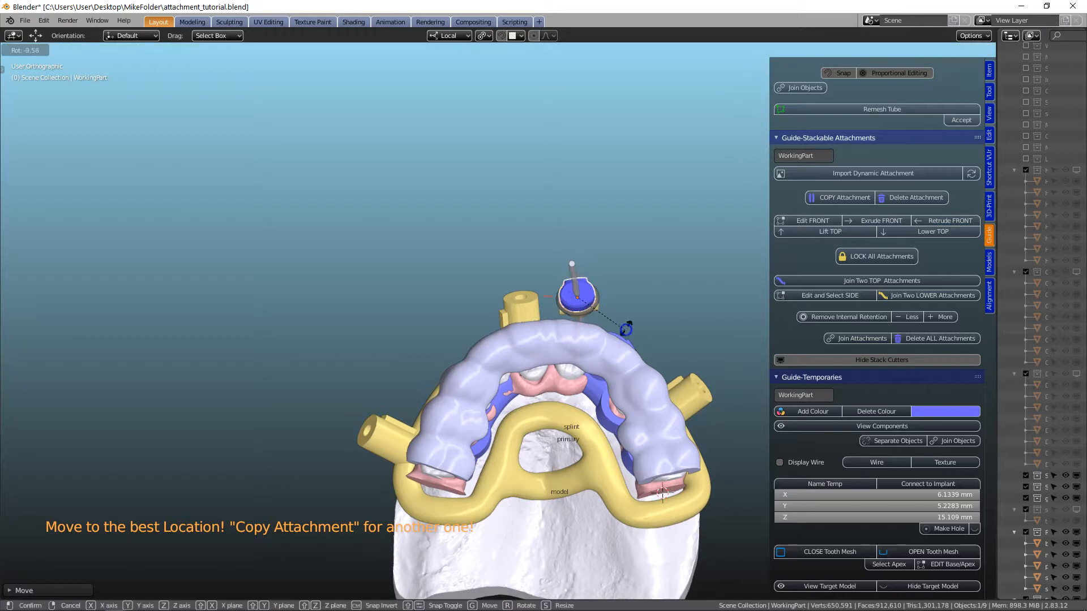
click(488, 195)
Tilt the attachment in side view to a suitable insertion path and lower it to the level of the primary bar.
middle_drag(487, 196, 620, 276)
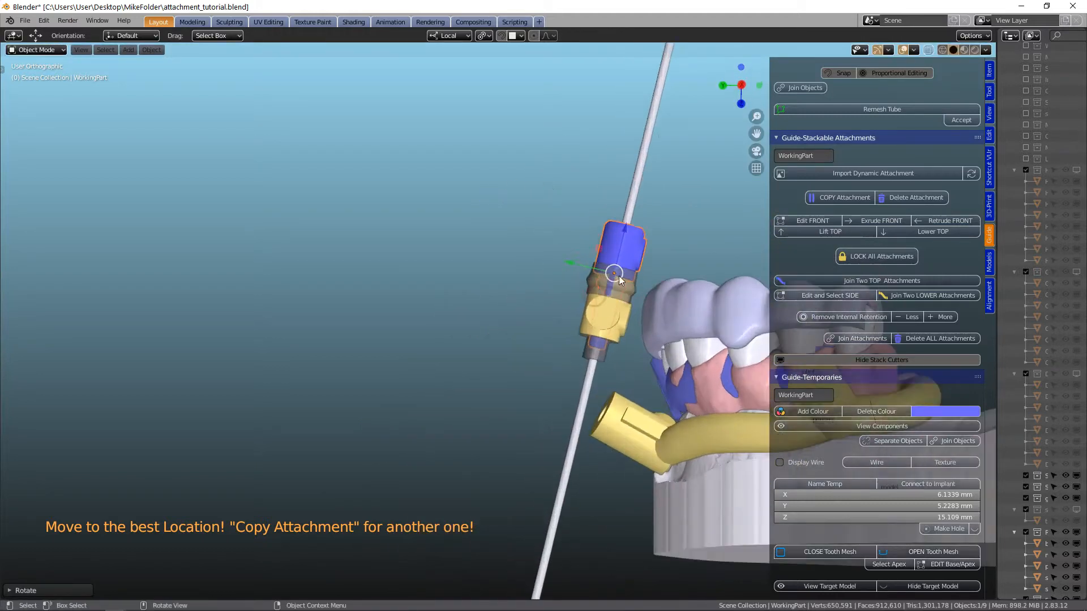
key(r)
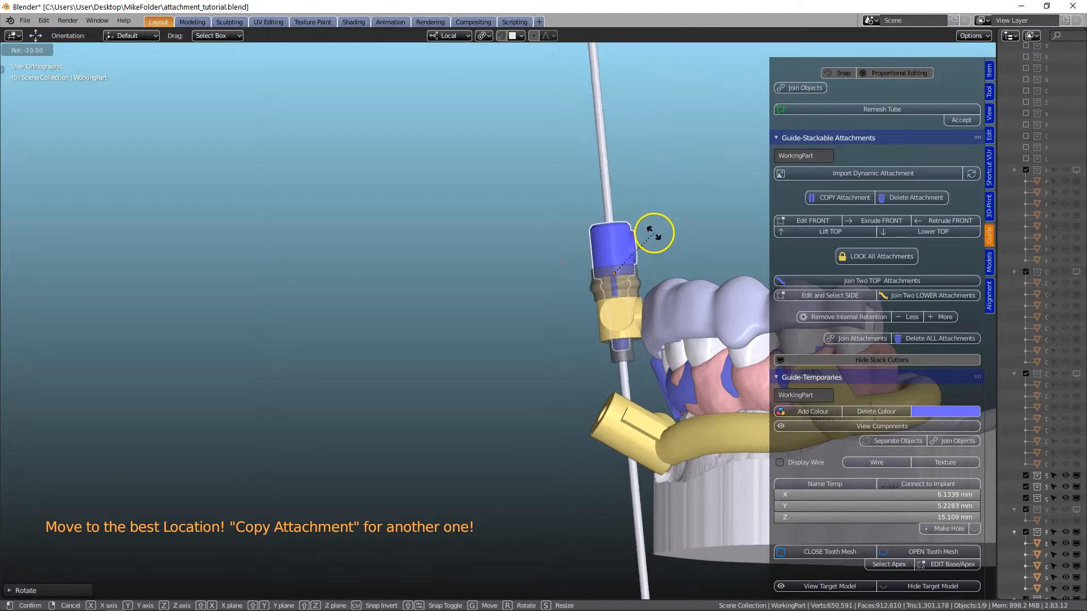
click(654, 233)
drag(614, 253, 615, 378)
Fine-tune the attachment's position and tilt against the front of the primary bar.
scroll(651, 419, up, 2)
middle_drag(651, 420, 692, 295)
drag(480, 281, 485, 289)
middle_drag(484, 288, 499, 317)
key(r)
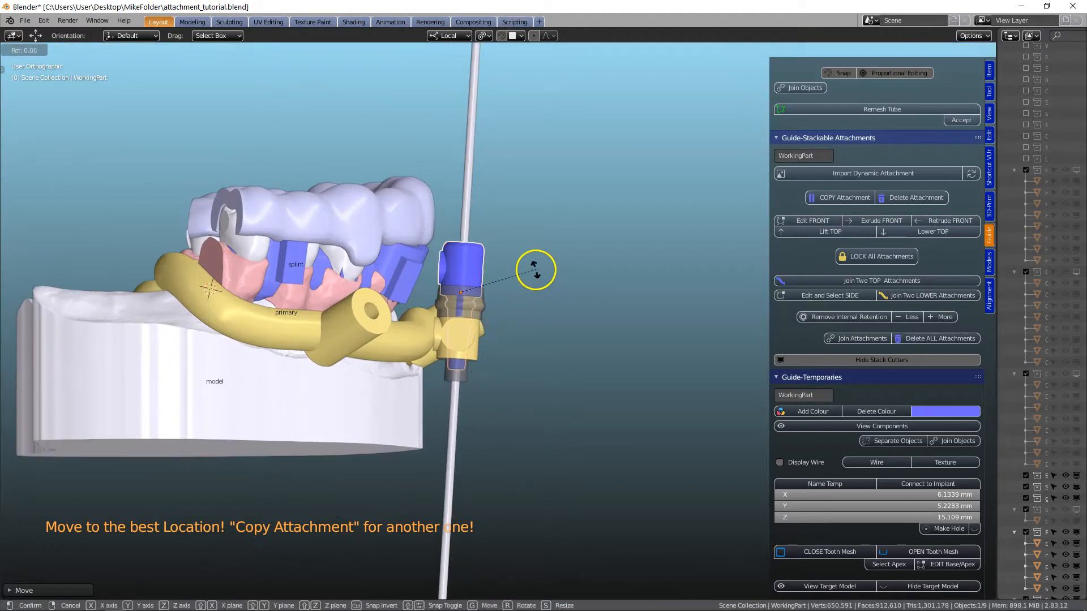
click(542, 271)
Hide the splint and the bridge to expose the secondary and primary guides.
middle_drag(521, 263, 417, 298)
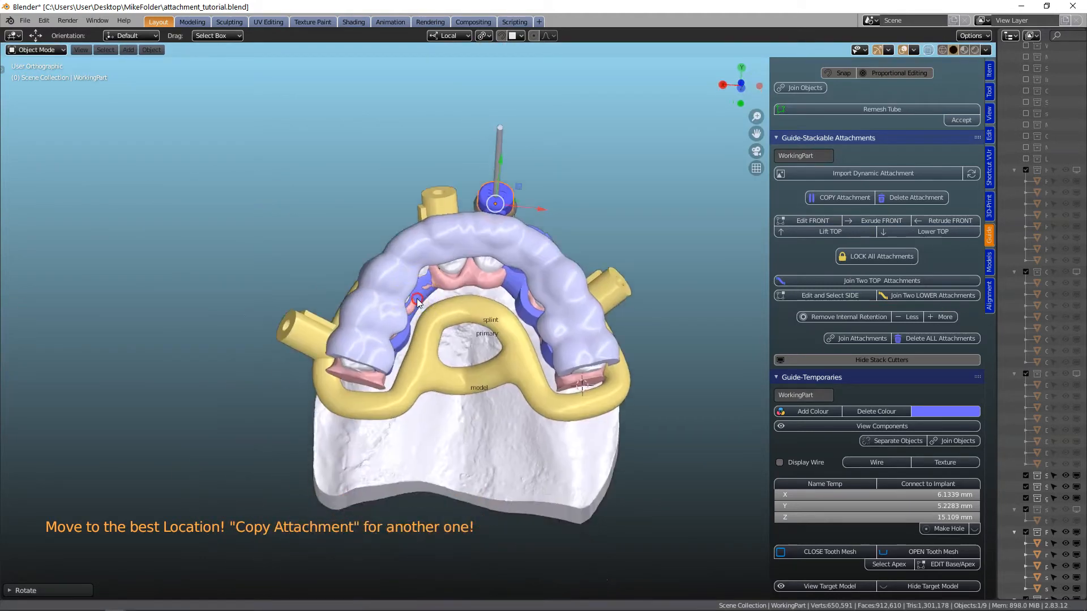
click(405, 243)
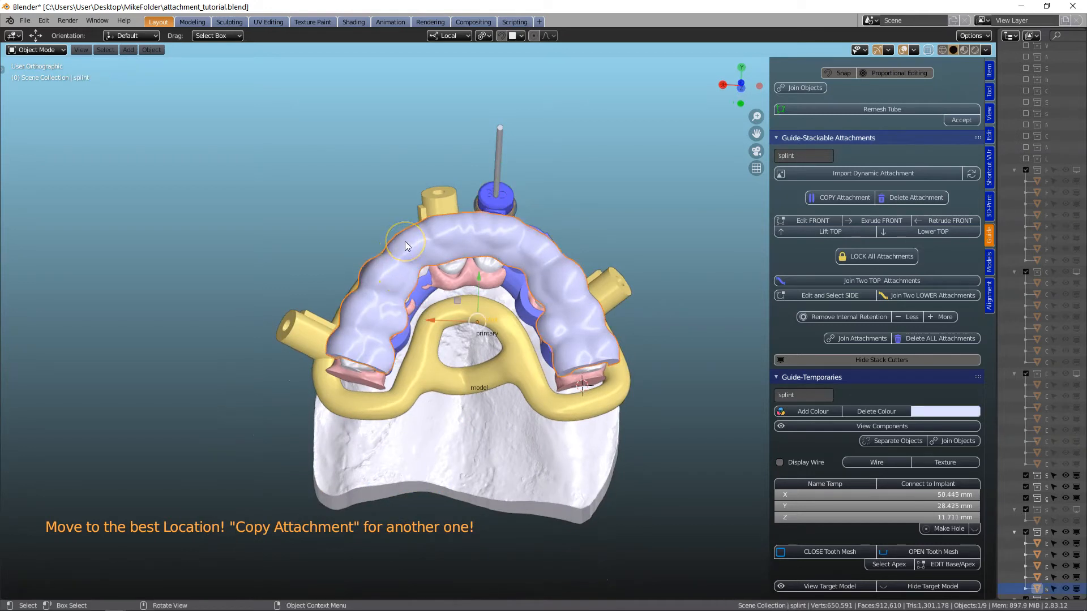
key(h)
click(456, 247)
key(h)
mouse_move(498, 285)
middle_down()
mouse_move(484, 291)
mouse_move(494, 289)
middle_up()
scroll(528, 354, up, 3)
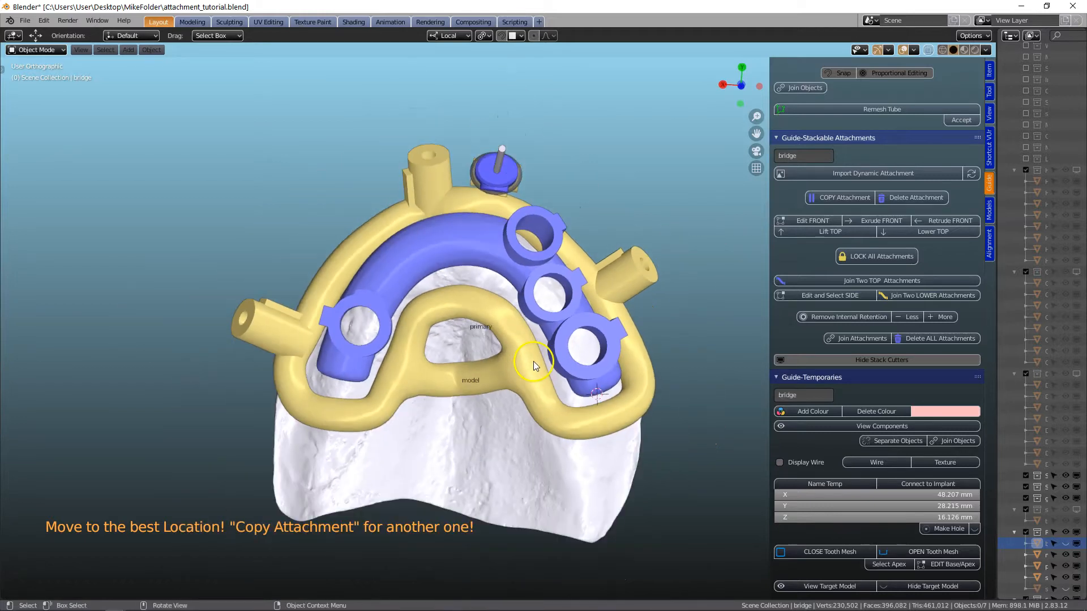
shift+middle_drag(533, 360, 534, 348)
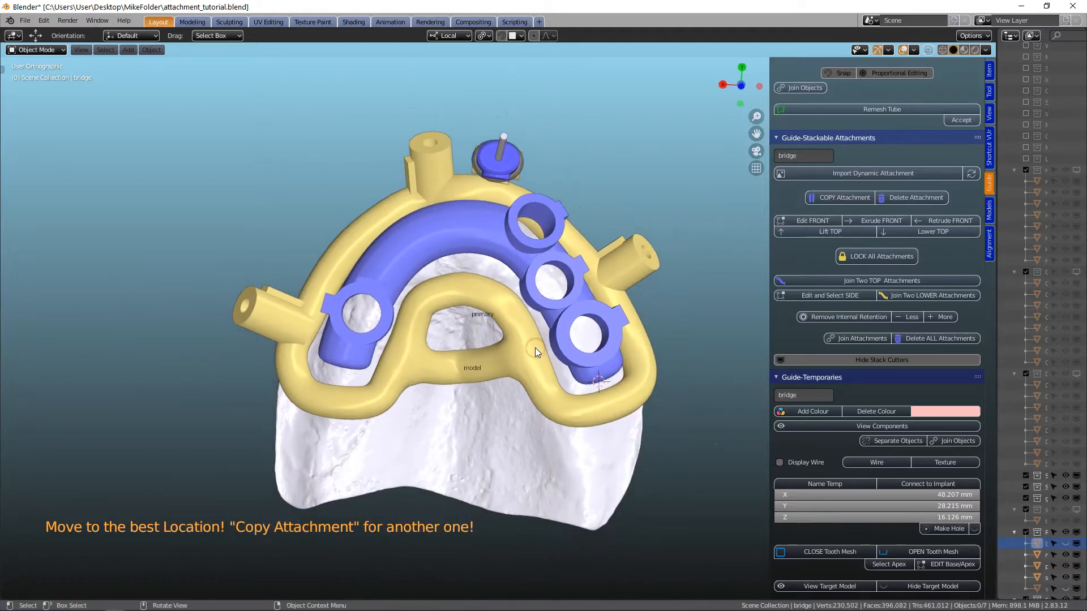
Show the viewport toolbar and activate the Annotate tool.
click(497, 152)
key(t)
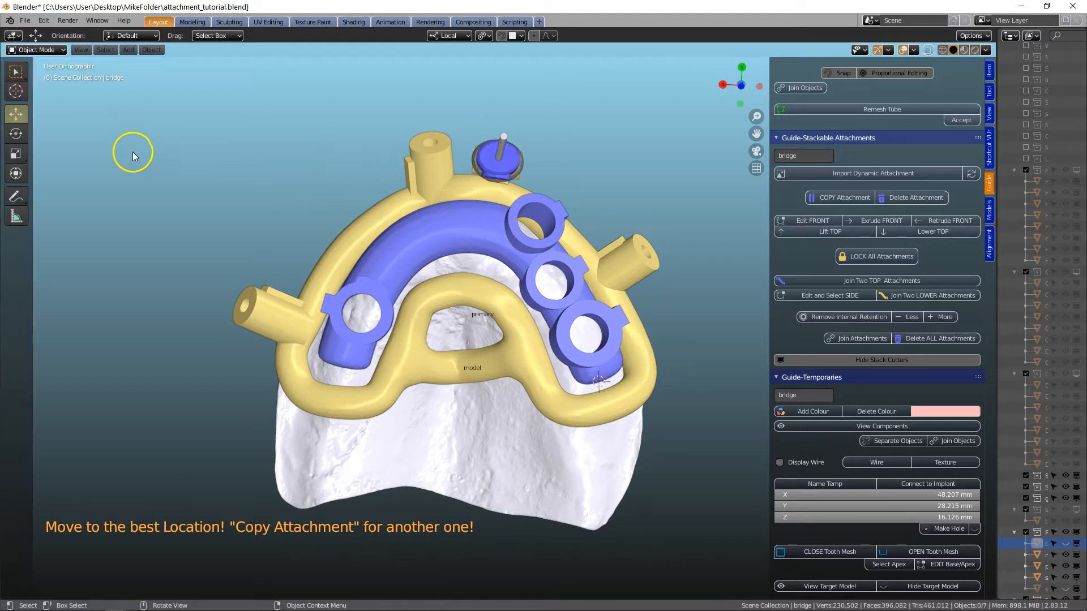
click(15, 200)
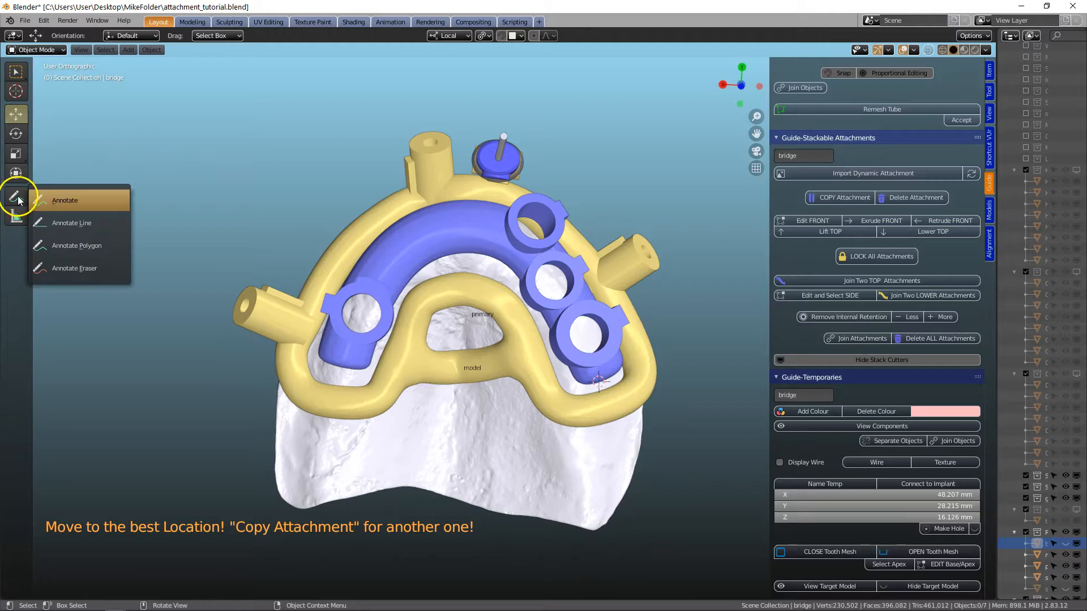
click(77, 199)
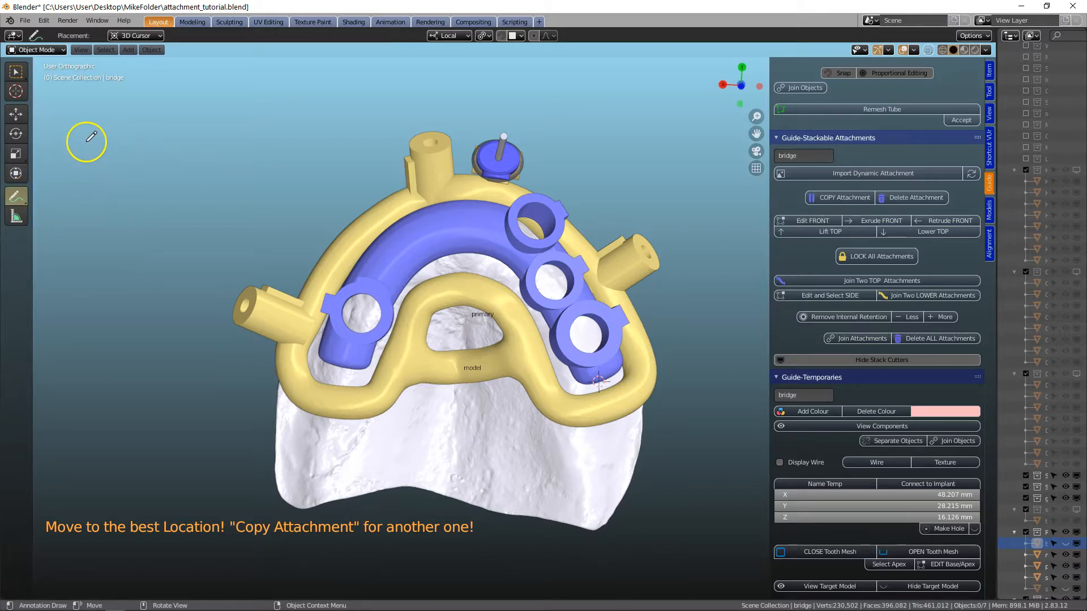
Turn the viewport's tool settings display off and back on.
click(81, 50)
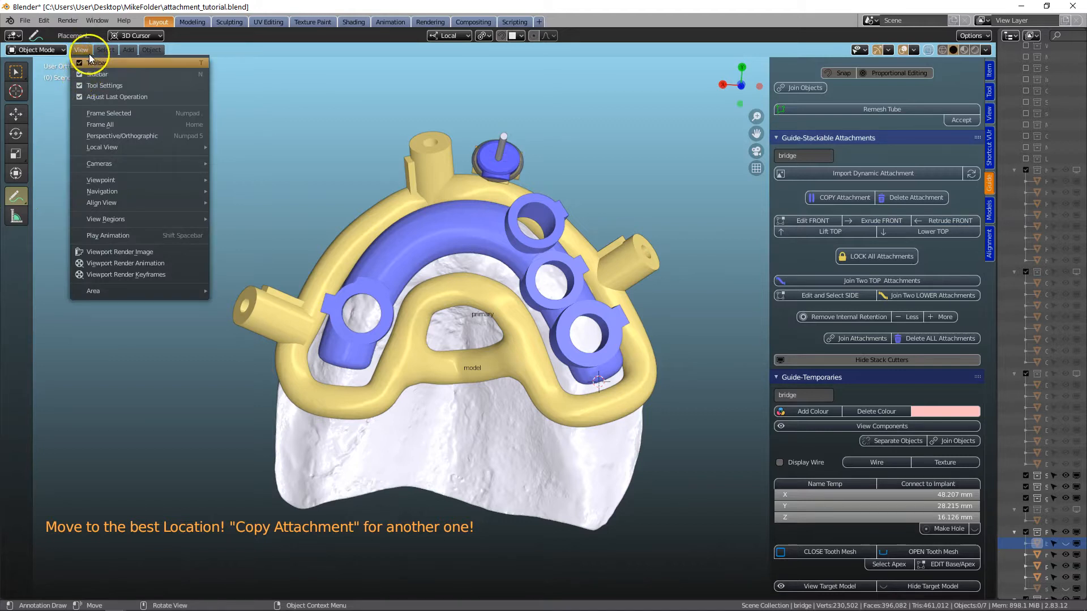
click(82, 86)
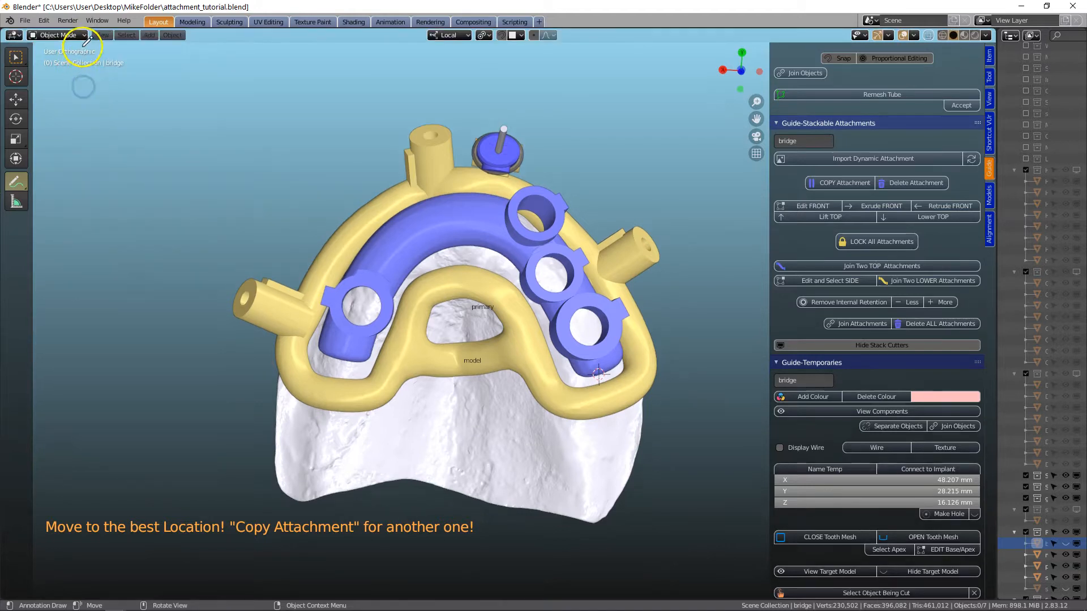
click(102, 36)
click(102, 70)
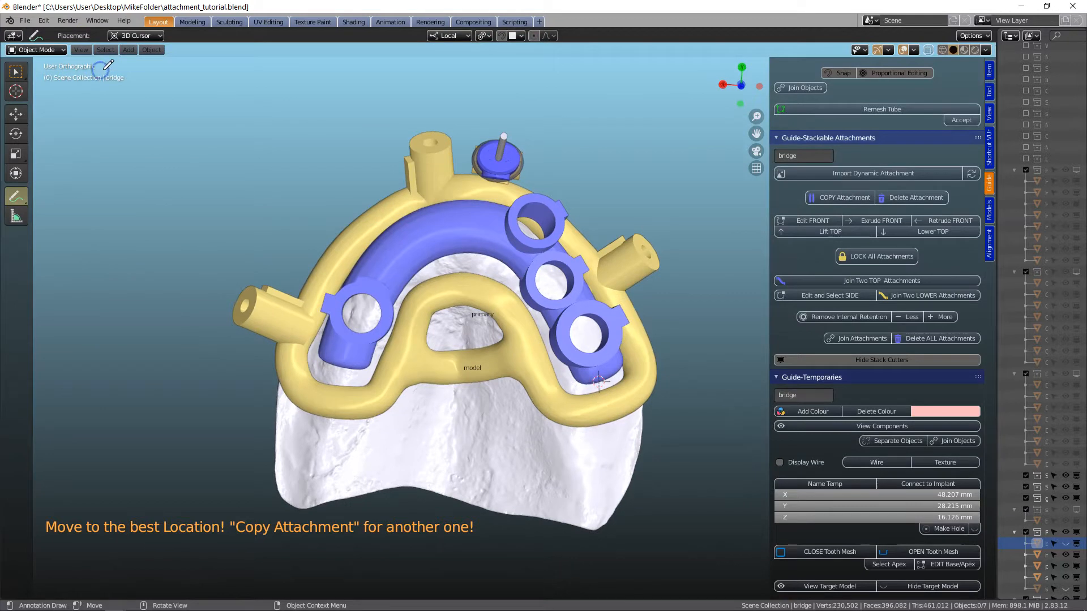
Set annotation placement to Surface and draw three guide lines across the arch, one at the front midline and one over each posterior end.
click(162, 36)
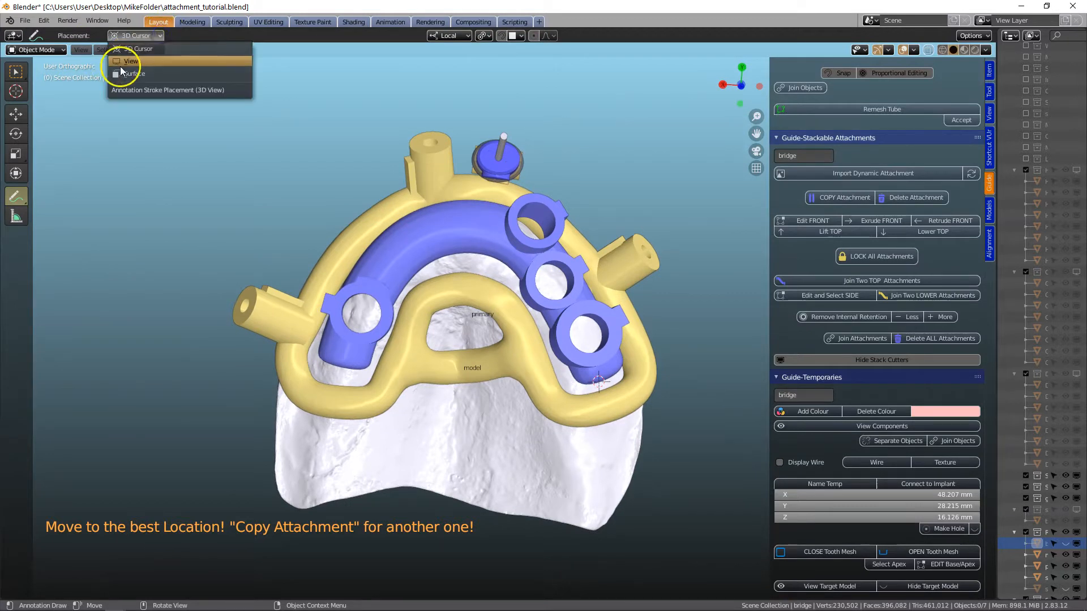
click(149, 74)
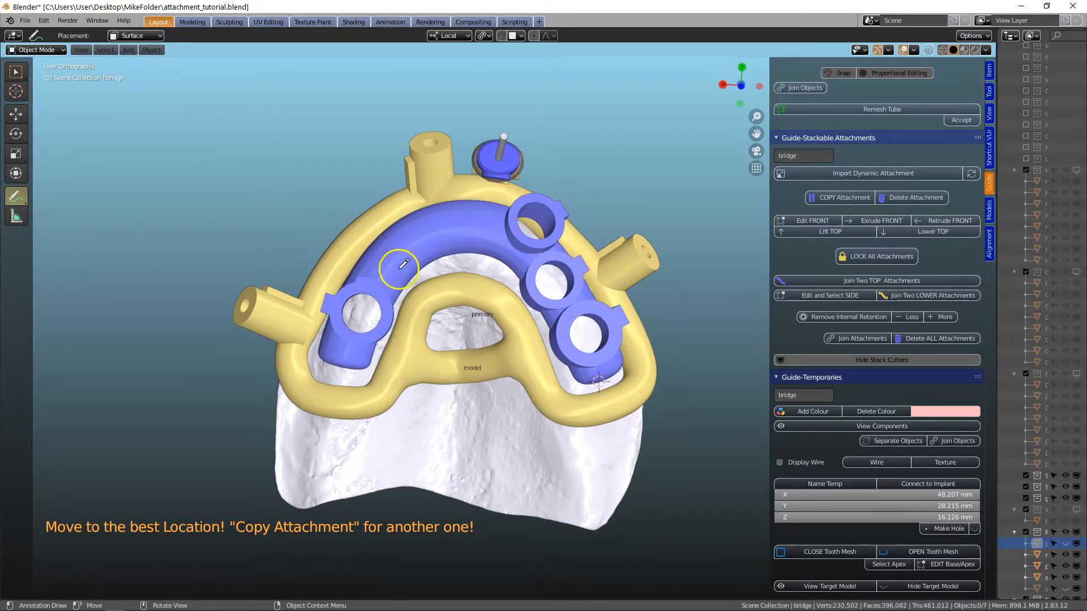
click(524, 363)
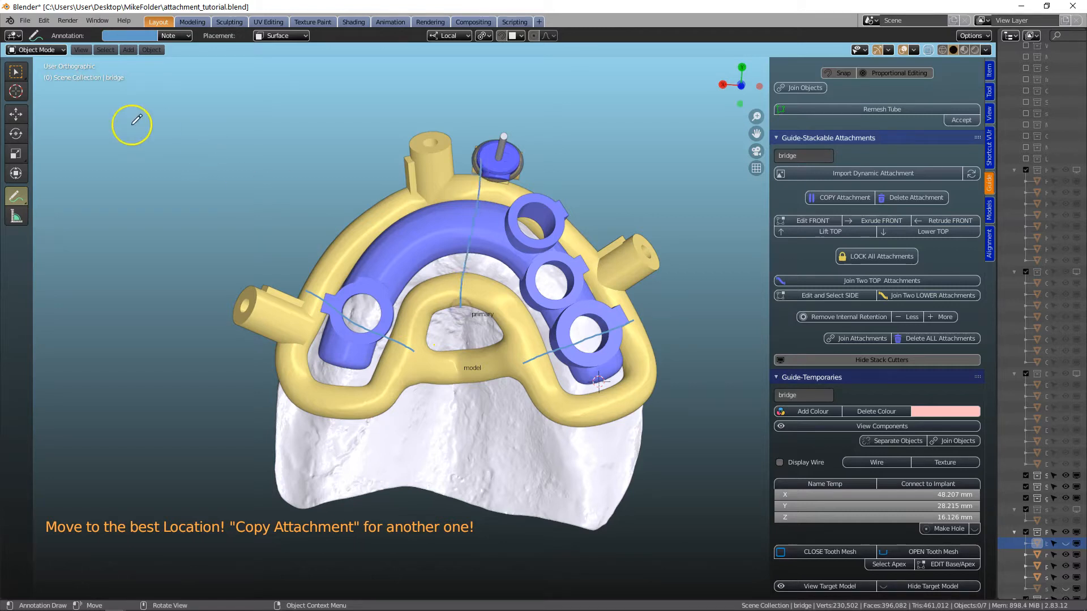
click(16, 71)
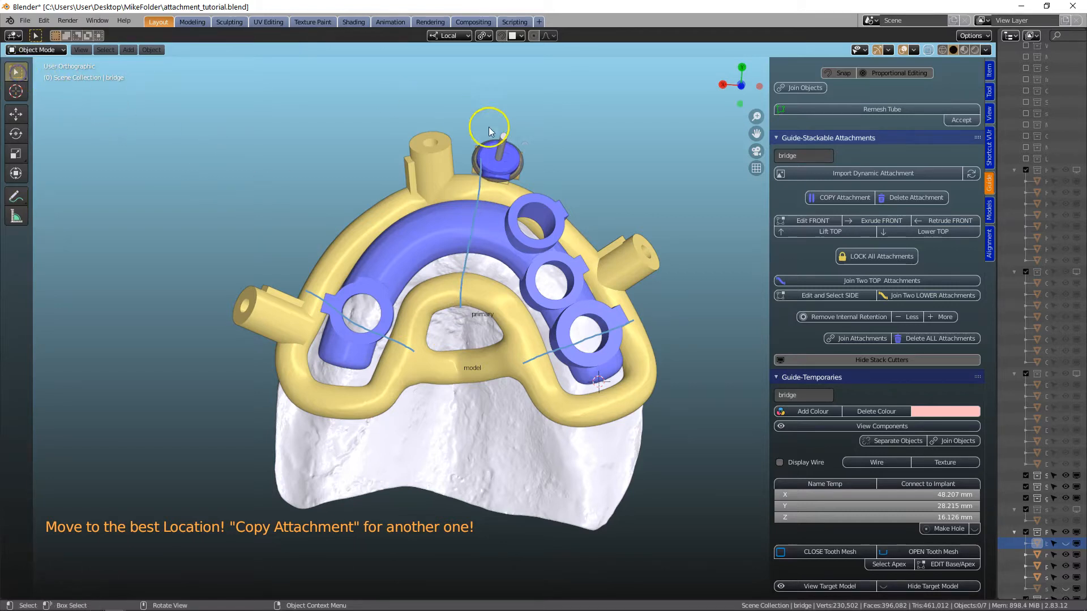
Move the front attachment sideways to align it with the midline guide line.
click(505, 160)
key(g)
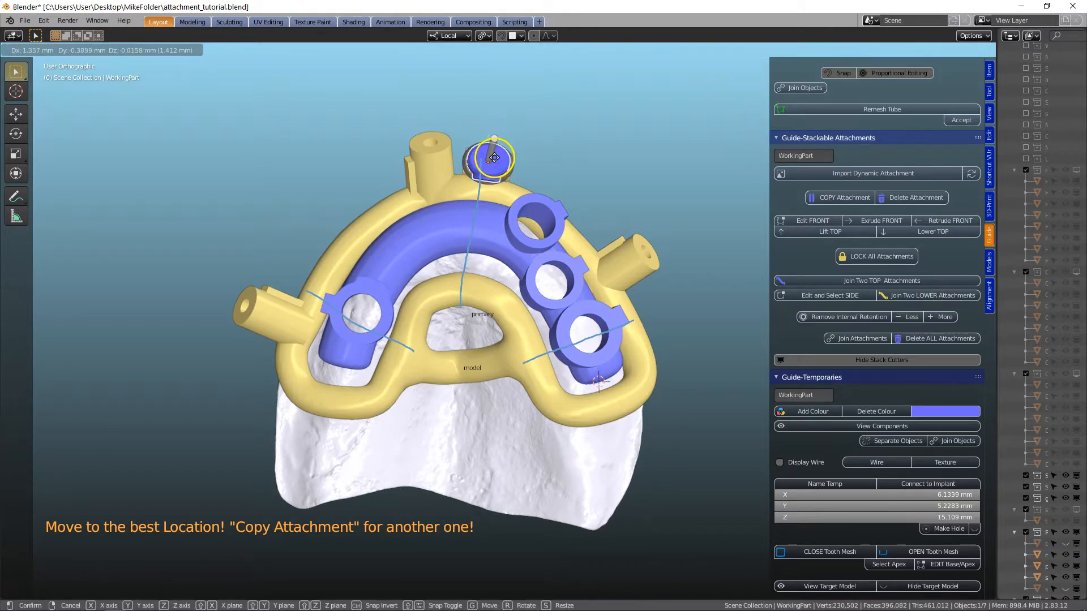
click(522, 163)
Copy the front attachment.
middle_drag(543, 171, 403, 238)
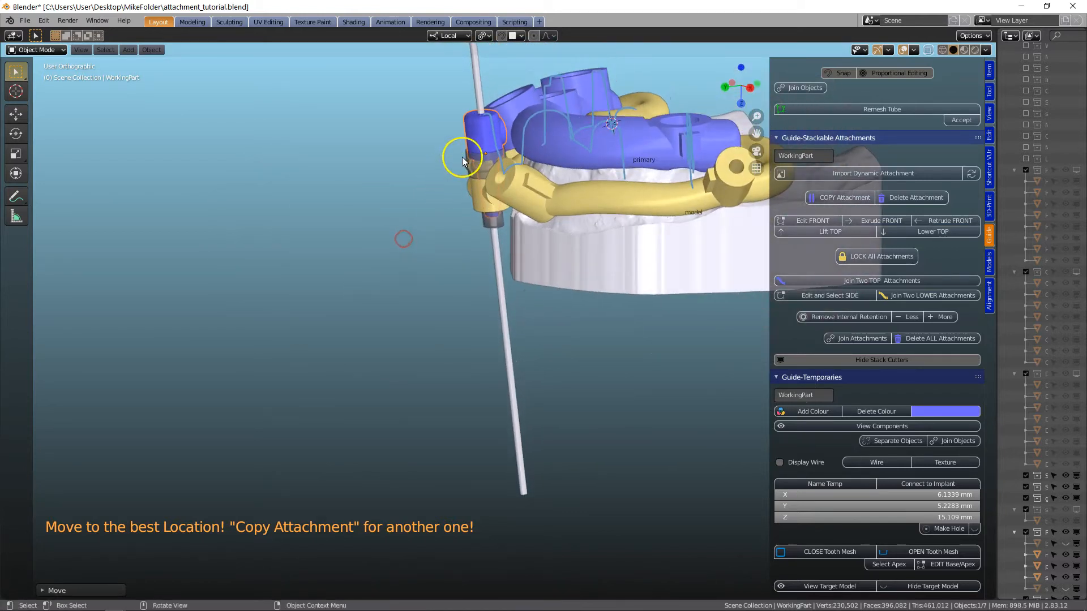
click(476, 135)
shift+middle_drag(489, 153, 439, 240)
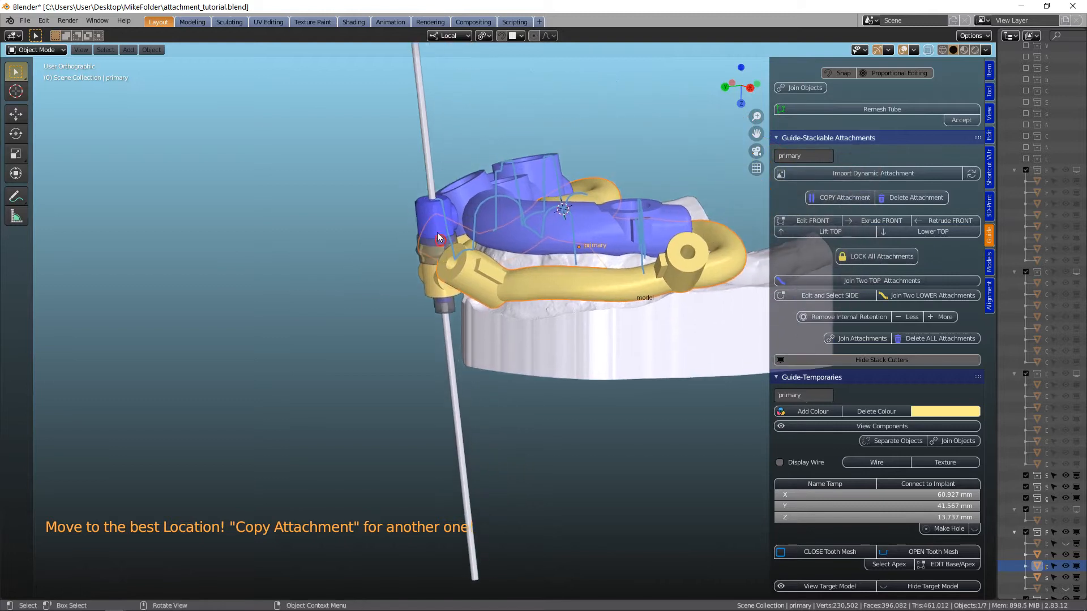
click(430, 211)
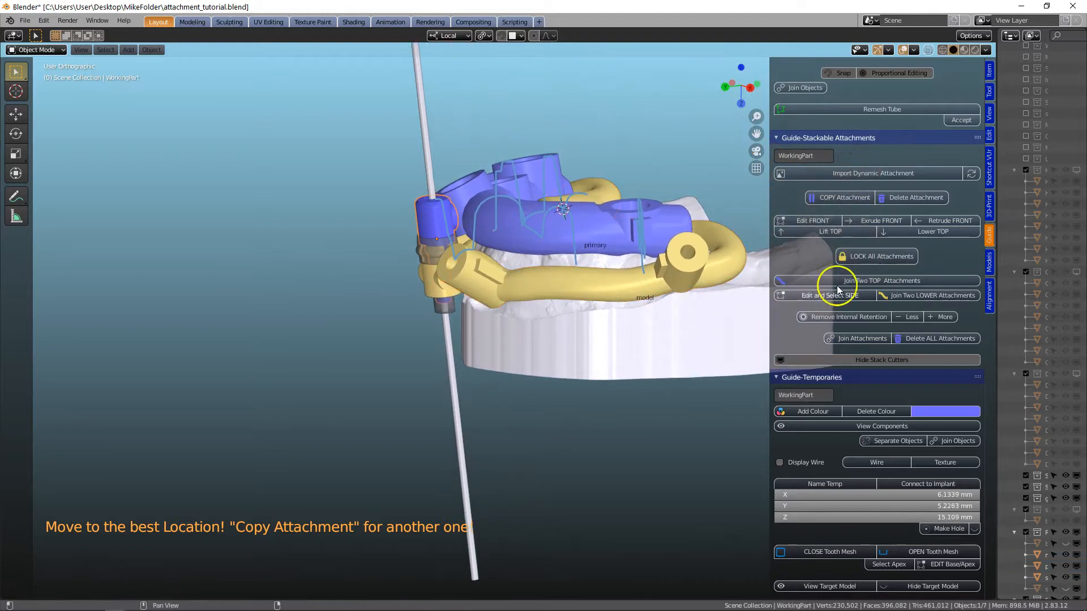
click(835, 199)
Move the attachment copy outside the arch to the posterior guide line on the single-sleeve side and rotate it to face the arch.
middle_drag(708, 198, 416, 256)
scroll(443, 324, up, 2)
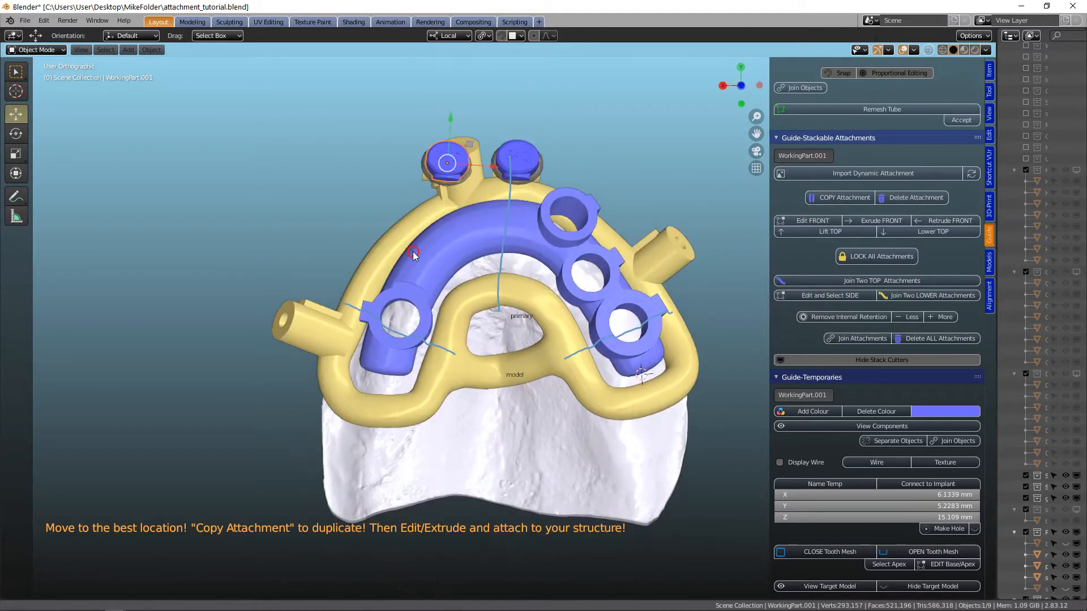
key(g)
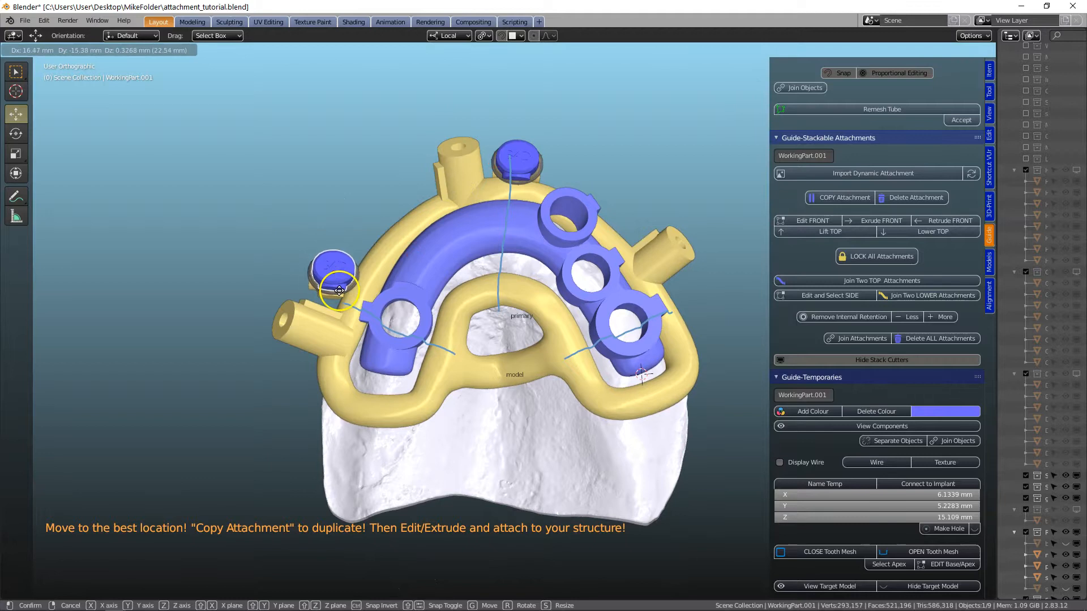
click(339, 292)
key(r)
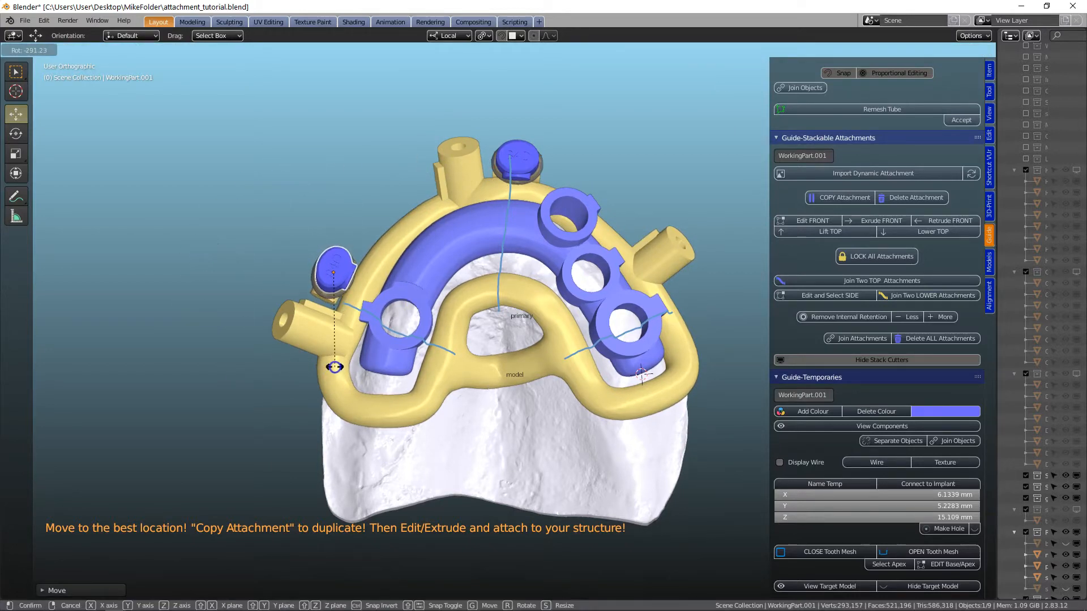
click(350, 335)
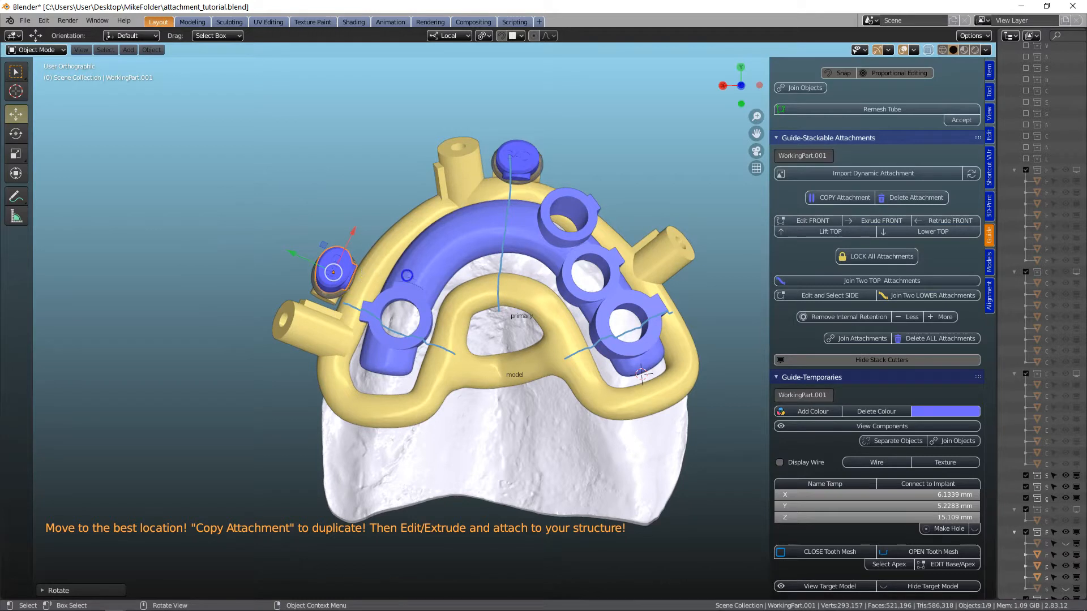
key(r)
click(374, 283)
Copy the attachment, place the copy at the palatal end of the single-sleeve side's guide line, and rotate it toward the arch.
click(830, 203)
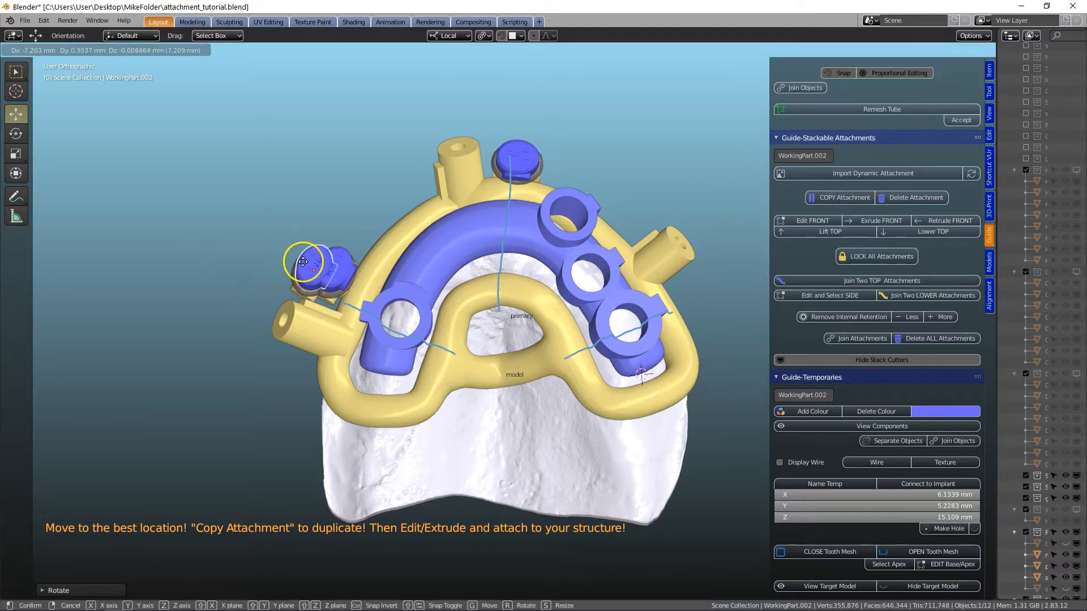
click(486, 337)
key(r)
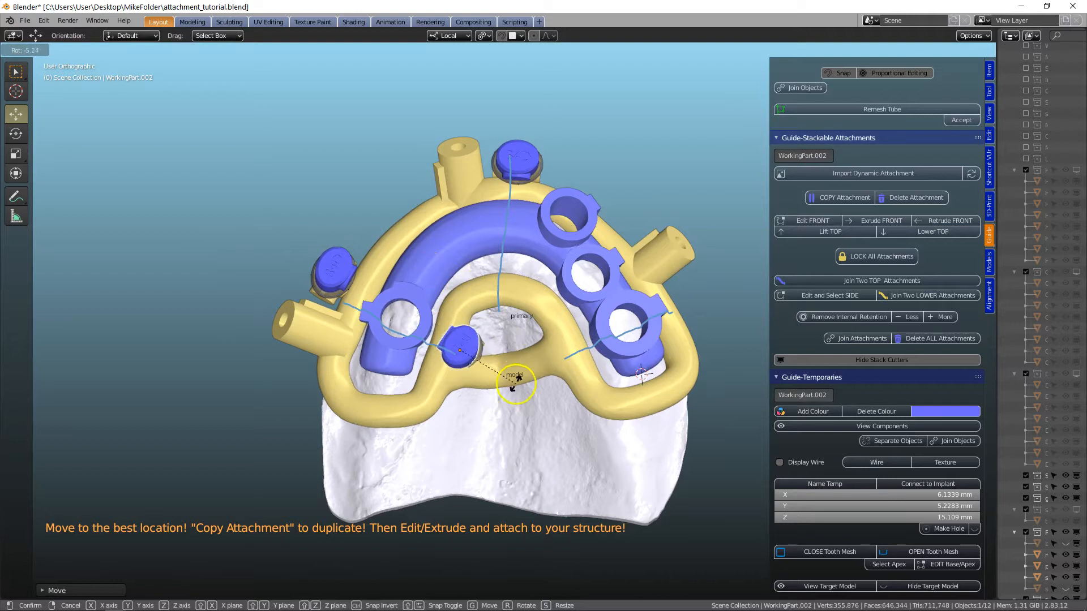
click(498, 396)
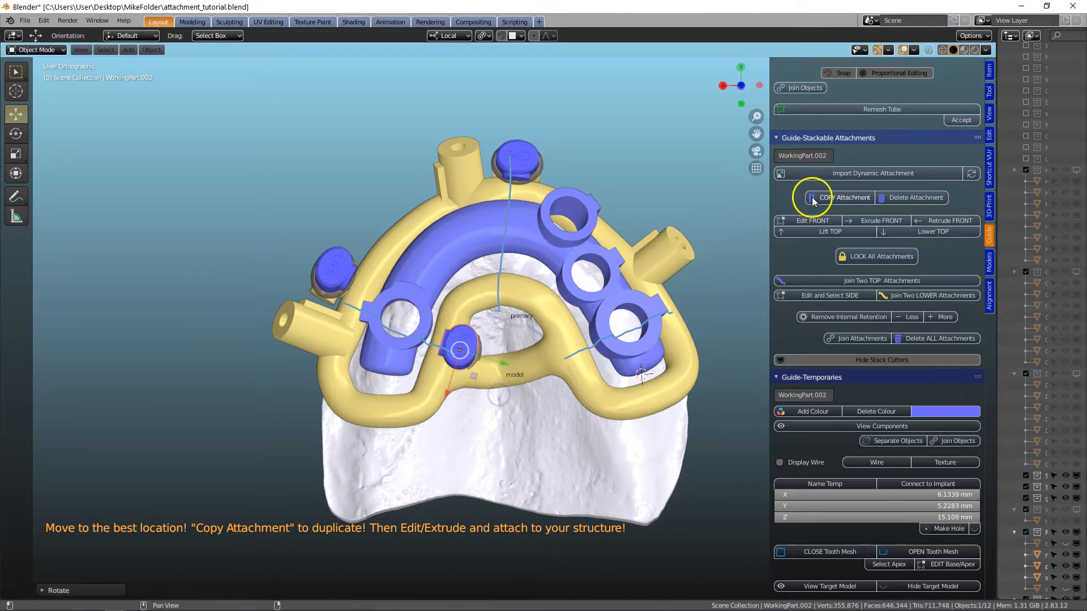
Copy the attachment again, place it at the palatal end of the midline guide line, and rotate it to face the front.
click(837, 198)
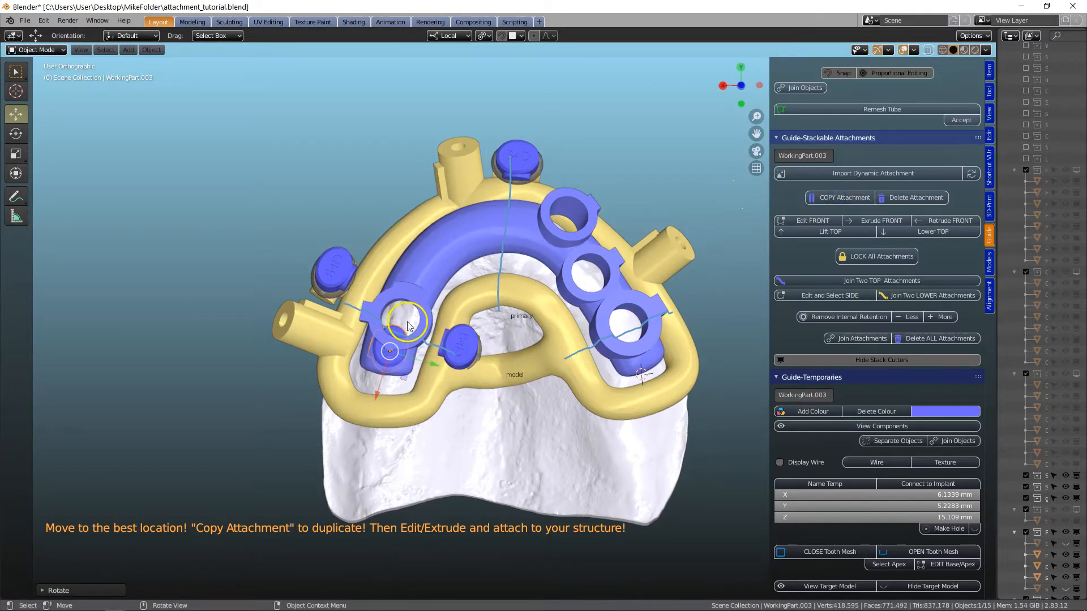
key(g)
click(539, 241)
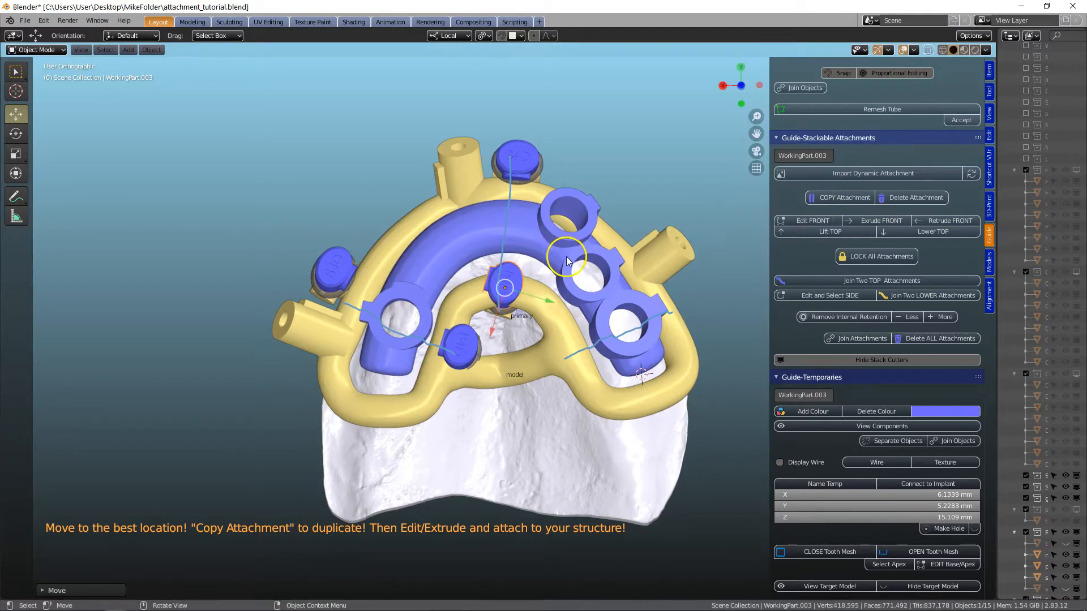
key(r)
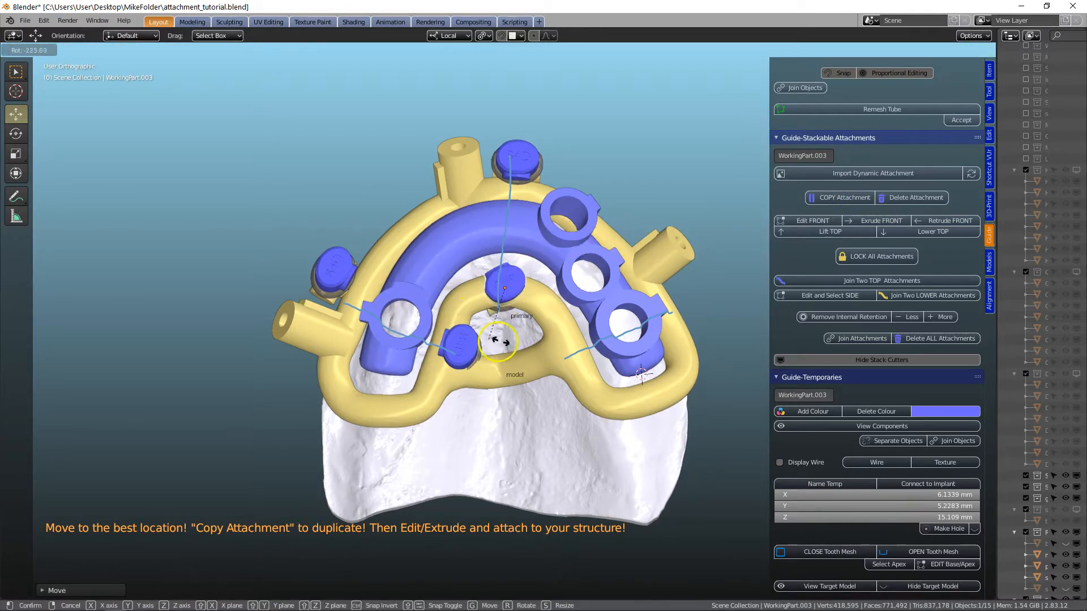
click(518, 329)
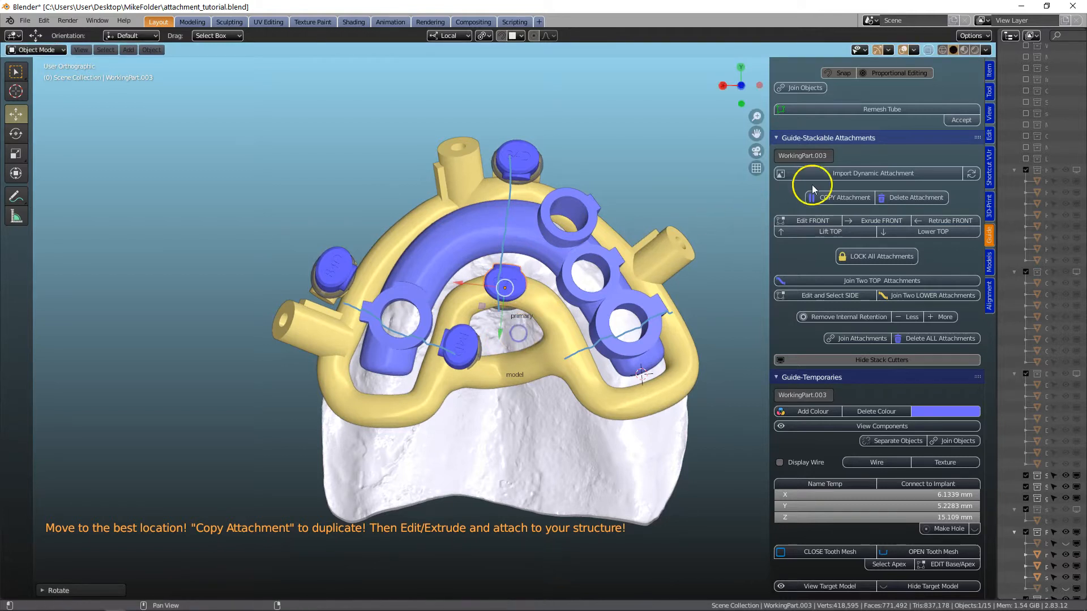
Copy the midline palatal attachment, place it outside the arch by the three-sleeve side's posterior guide line, and rotate it toward the arch.
click(831, 198)
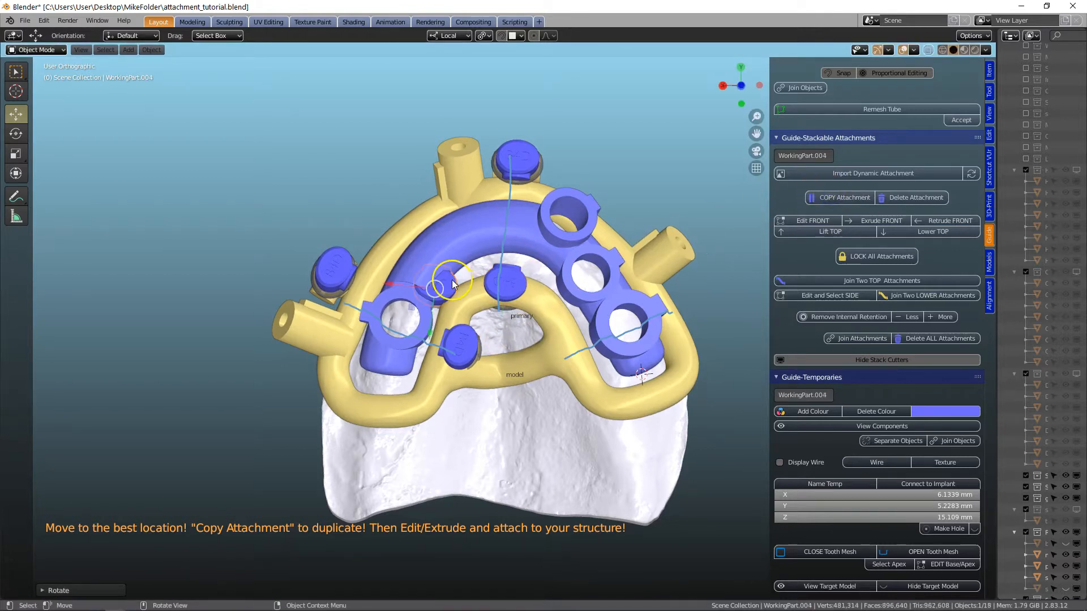
key(g)
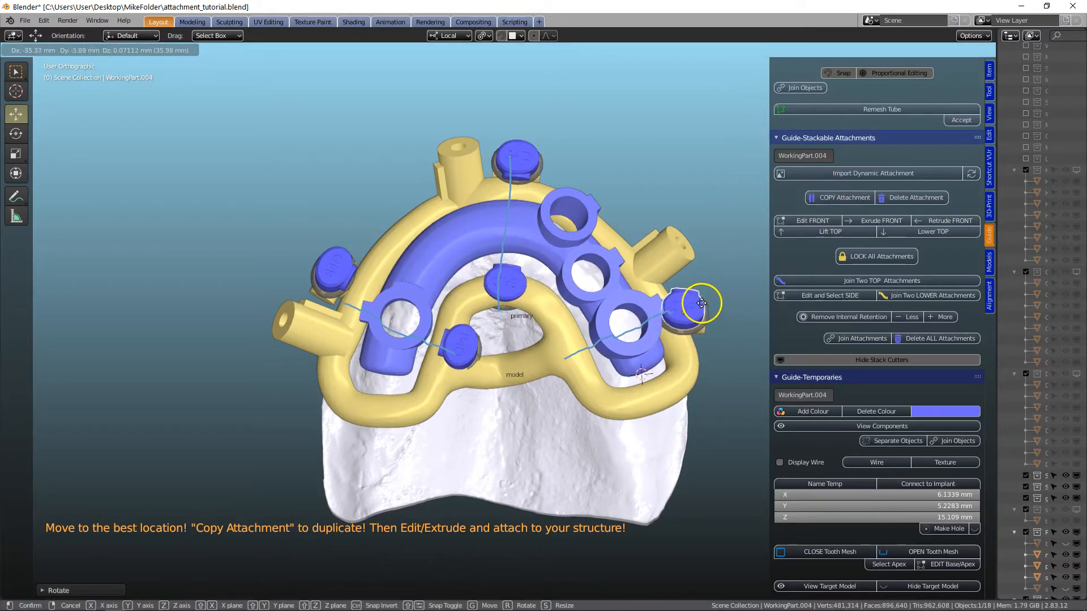
click(705, 306)
key(r)
click(649, 329)
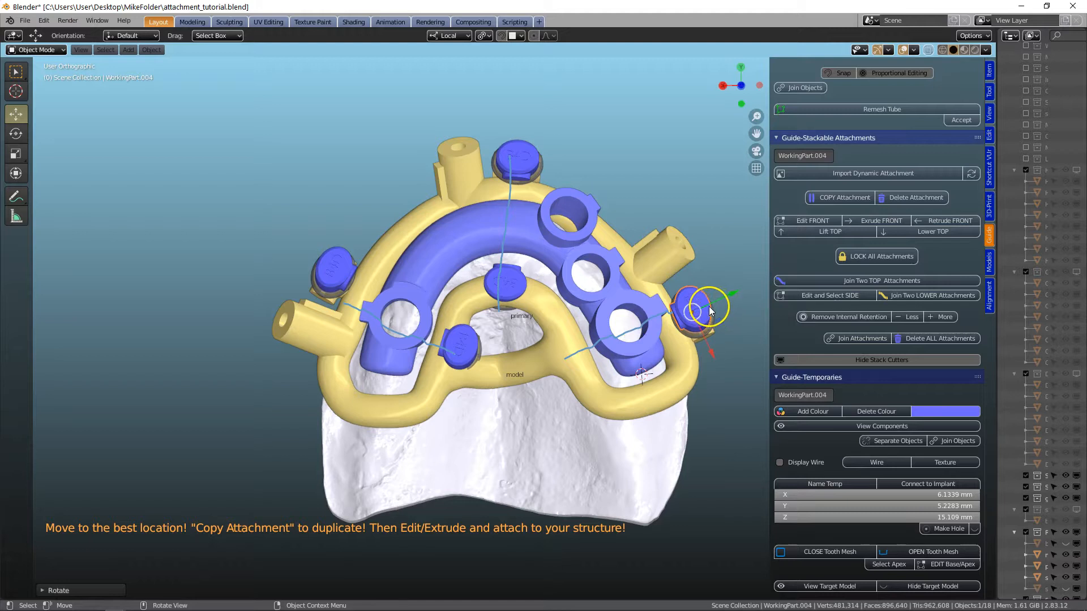
key(Delete)
key(ctrl+z)
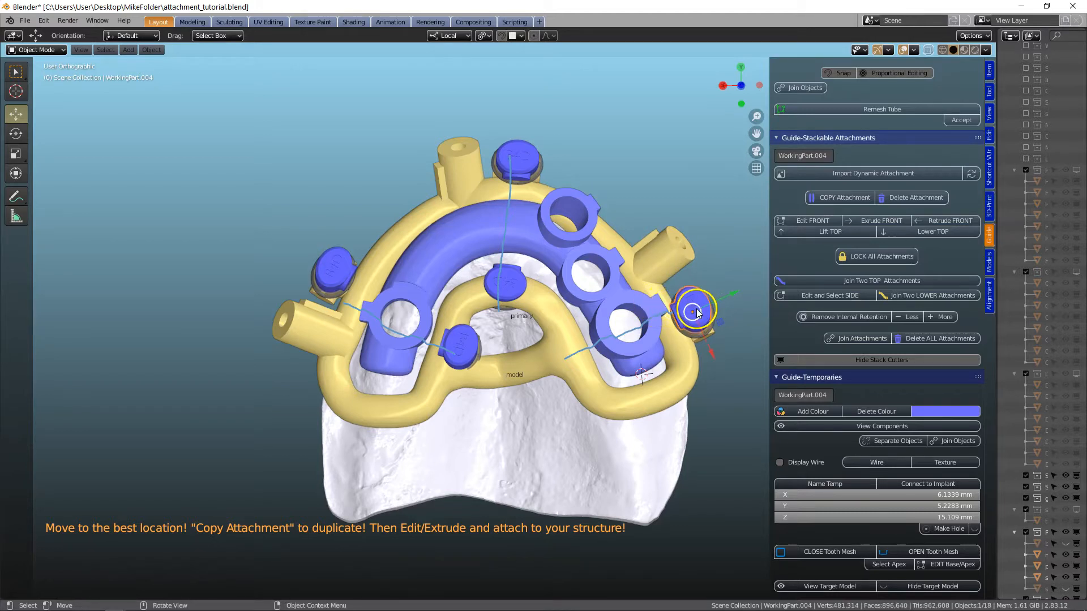
drag(697, 312, 714, 362)
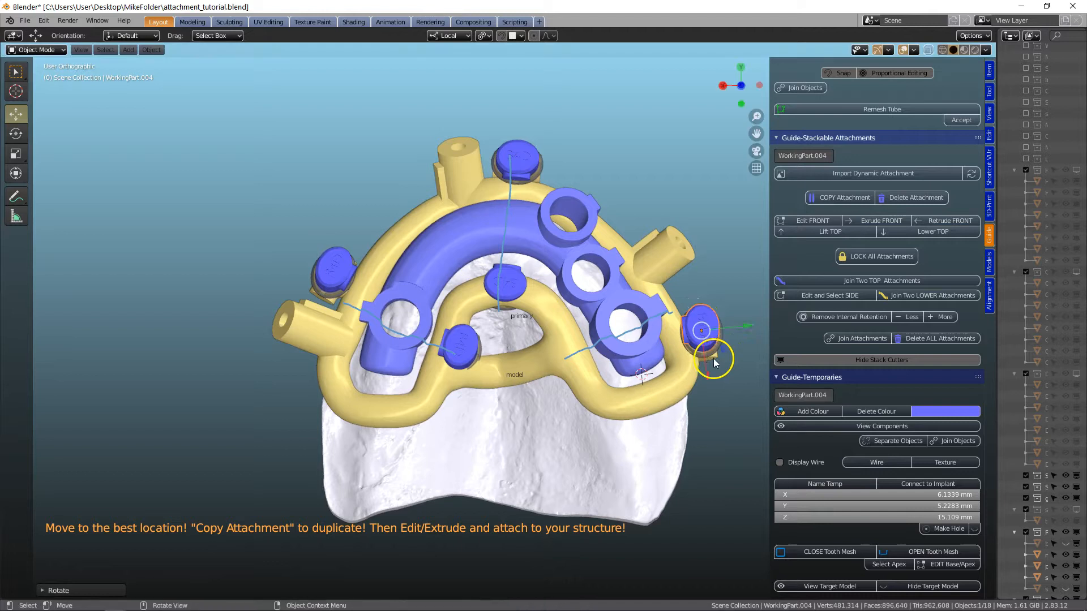
Copy the outer attachment, place it at the palatal end of the three-sleeve side's guide line, and rotate it to face the arch.
click(830, 197)
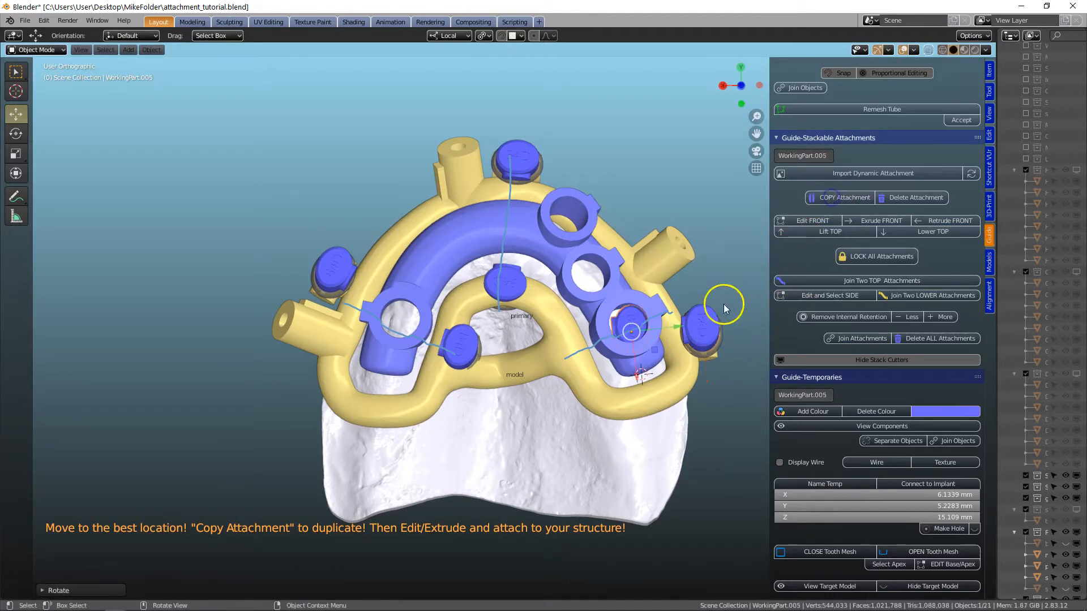
drag(628, 317, 571, 333)
key(r)
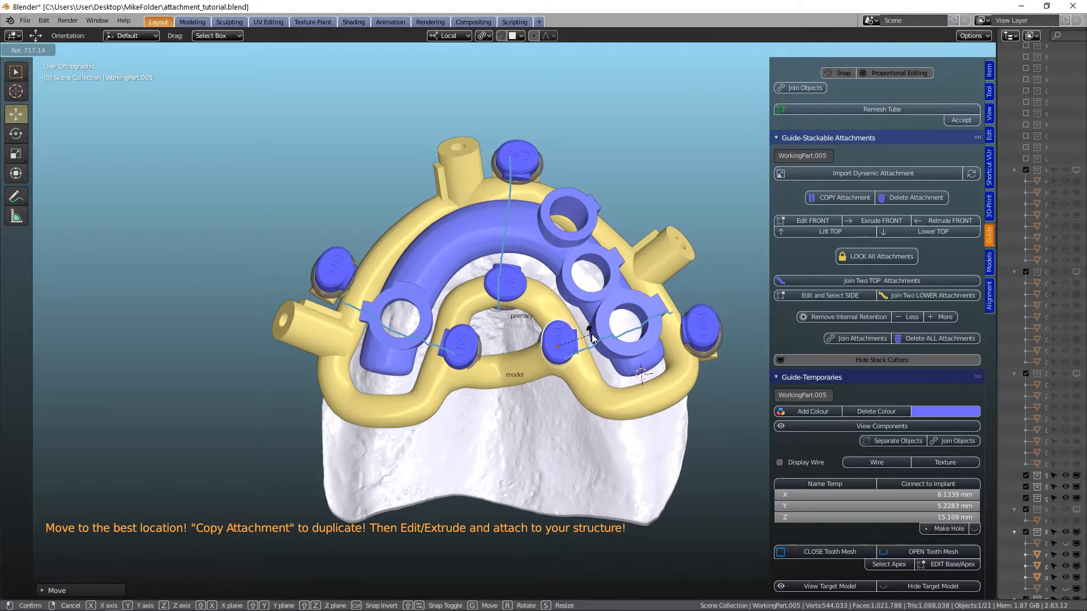
click(592, 335)
Lower the outer attachment on the three-sleeve side and adjust its sideways distance from the arch.
middle_drag(588, 355, 566, 277)
scroll(620, 388, up, 3)
shift+middle_drag(583, 373, 422, 329)
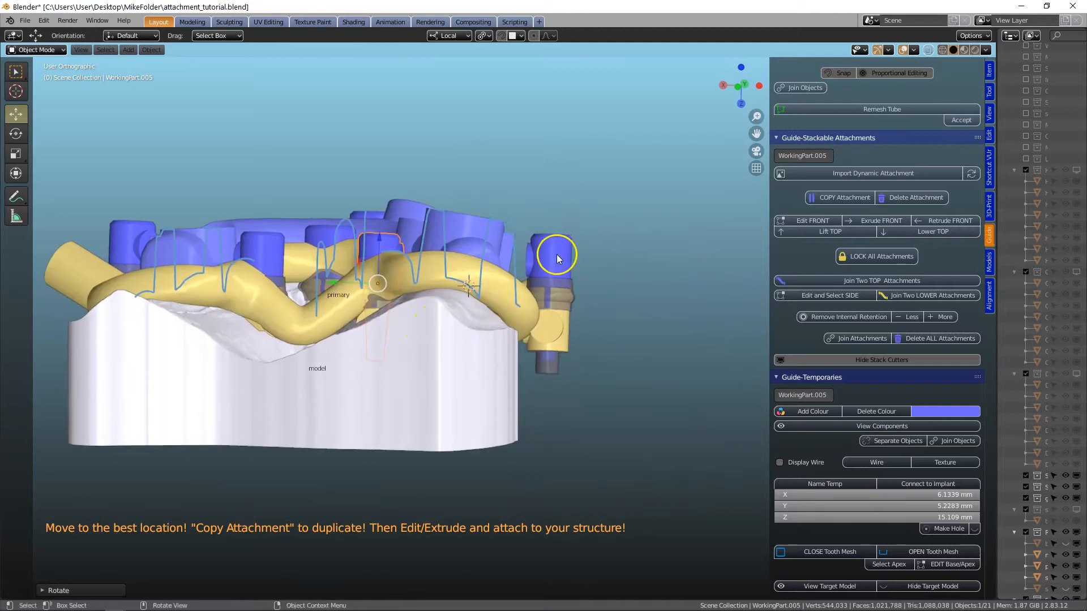
middle_drag(565, 269, 553, 318)
click(570, 242)
drag(555, 243, 569, 307)
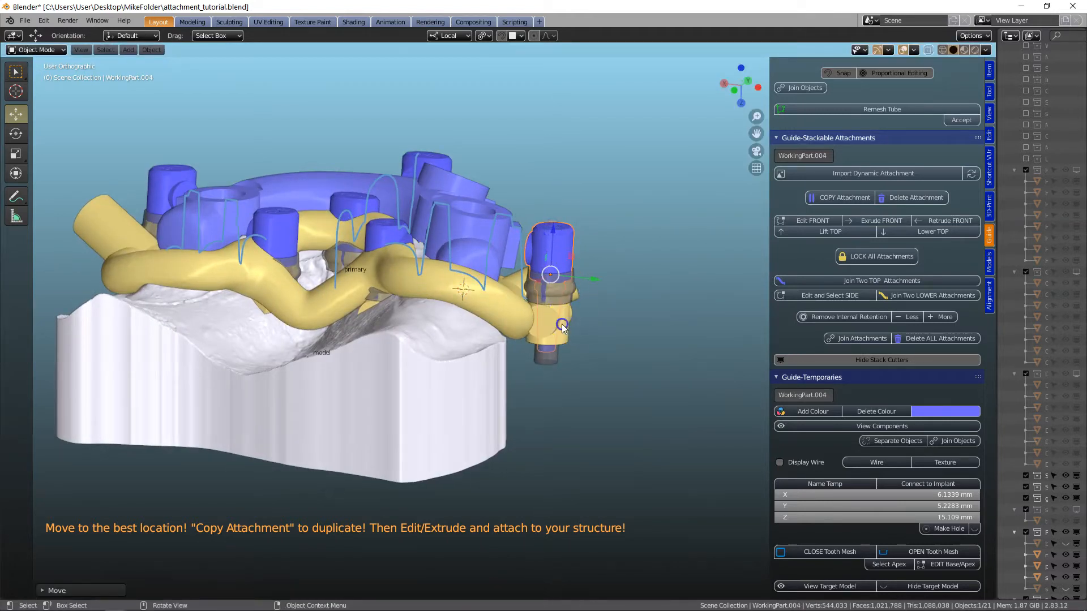
click(557, 290)
click(579, 280)
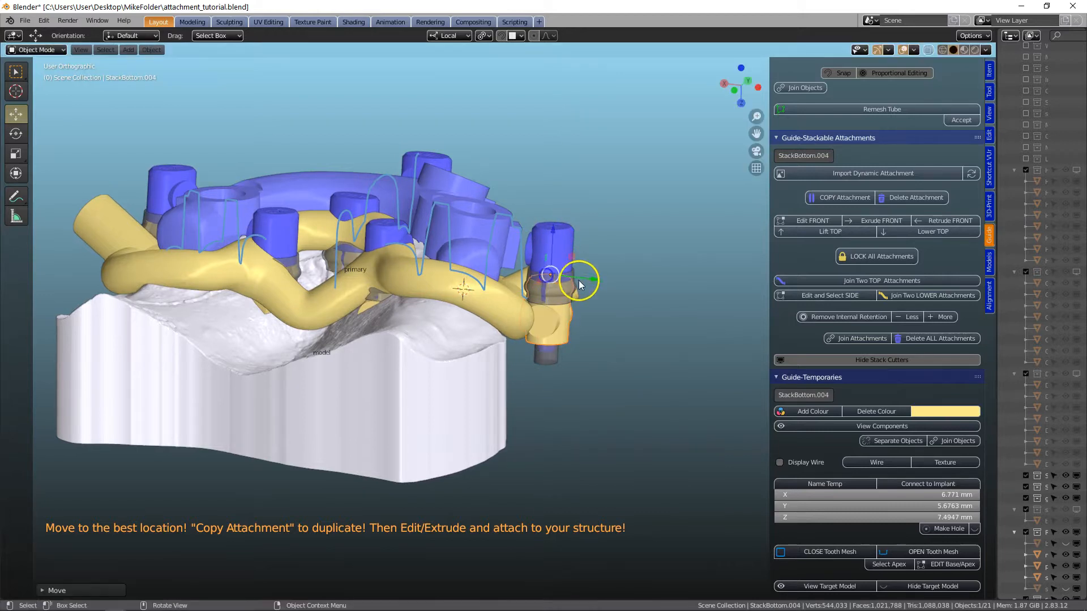
click(567, 291)
drag(590, 277, 573, 302)
middle_drag(531, 311, 552, 328)
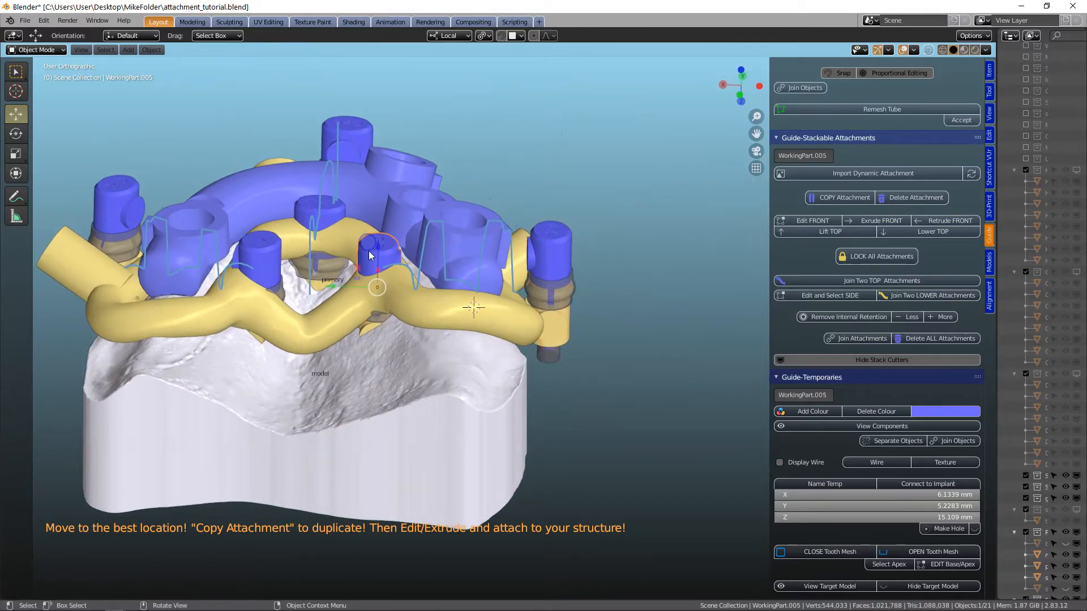
Raise the three palatal attachments one by one so they stand higher above the model.
drag(369, 253, 373, 193)
click(317, 208)
middle_drag(317, 208, 338, 223)
drag(314, 209, 307, 159)
middle_drag(368, 247, 258, 236)
click(274, 253)
drag(263, 253, 268, 208)
middle_drag(268, 208, 352, 256)
Remove the primary guide structure from view to expose the attachments and the model surface.
click(372, 297)
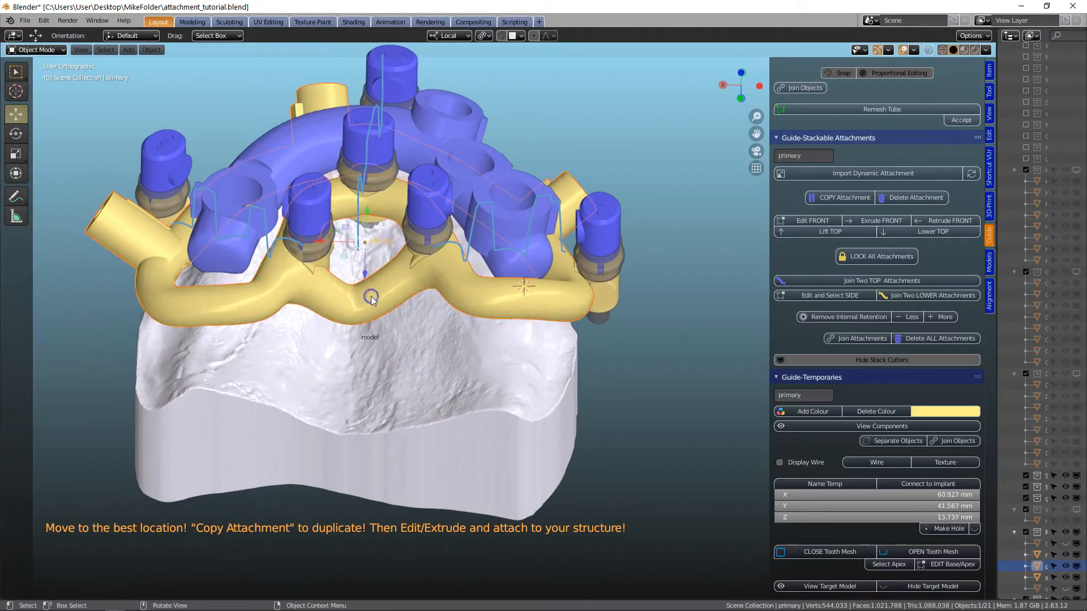
key(Delete)
middle_drag(392, 289, 450, 358)
Shift the palatal attachment on the single-sleeve side along its local axes to refine its position over the palate.
click(325, 162)
scroll(310, 236, up, 3)
drag(420, 241, 447, 243)
mouse_move(447, 243)
middle_down()
mouse_move(412, 324)
mouse_move(443, 253)
middle_up()
key(g)
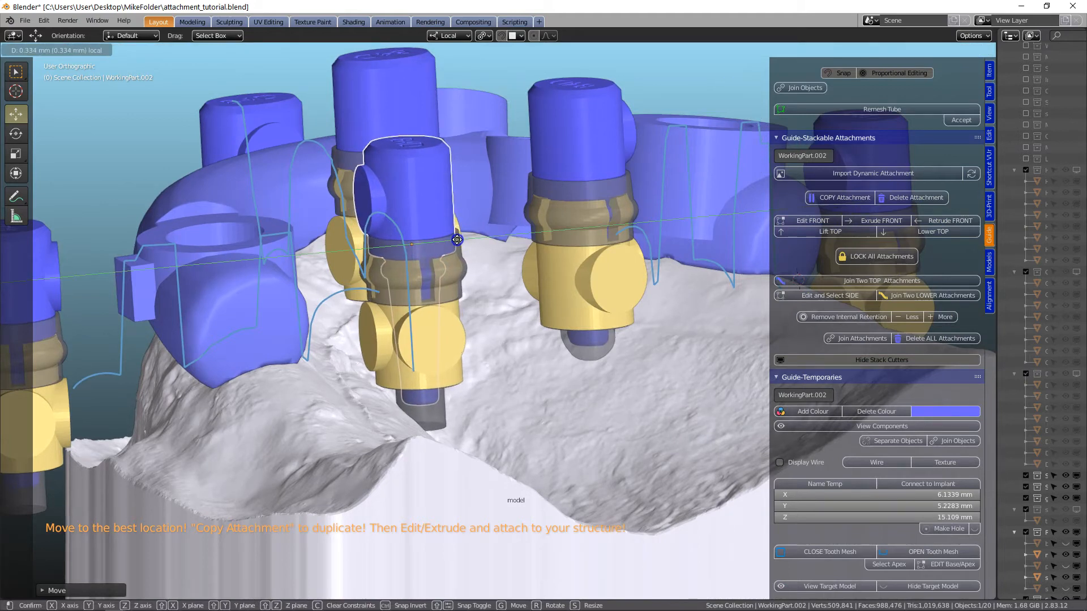
click(549, 270)
Shift the palatal attachment on the three-sleeve side along its local axes to refine its clearance from the palate.
middle_drag(549, 270, 630, 290)
click(616, 157)
middle_drag(615, 158, 617, 223)
drag(587, 198, 560, 198)
middle_drag(560, 198, 485, 267)
drag(570, 192, 549, 182)
scroll(589, 311, up, 2)
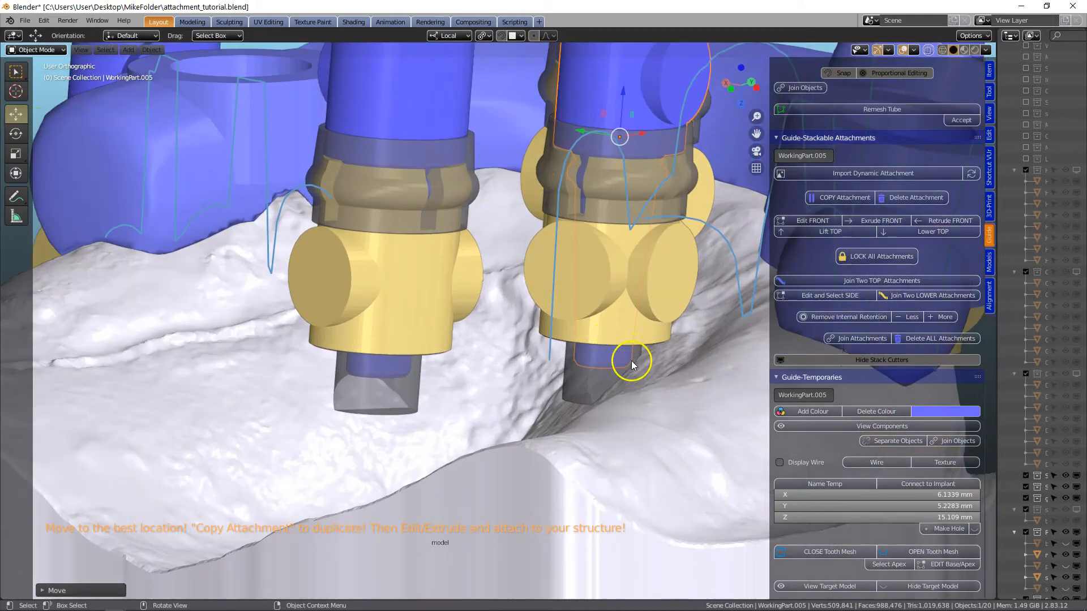
Reposition the midline palatal attachment and review the layout of all six attachments around the arch.
scroll(616, 379, down, 2)
middle_drag(547, 352, 513, 292)
drag(484, 240, 519, 231)
scroll(518, 231, up, 3)
middle_drag(419, 350, 526, 294)
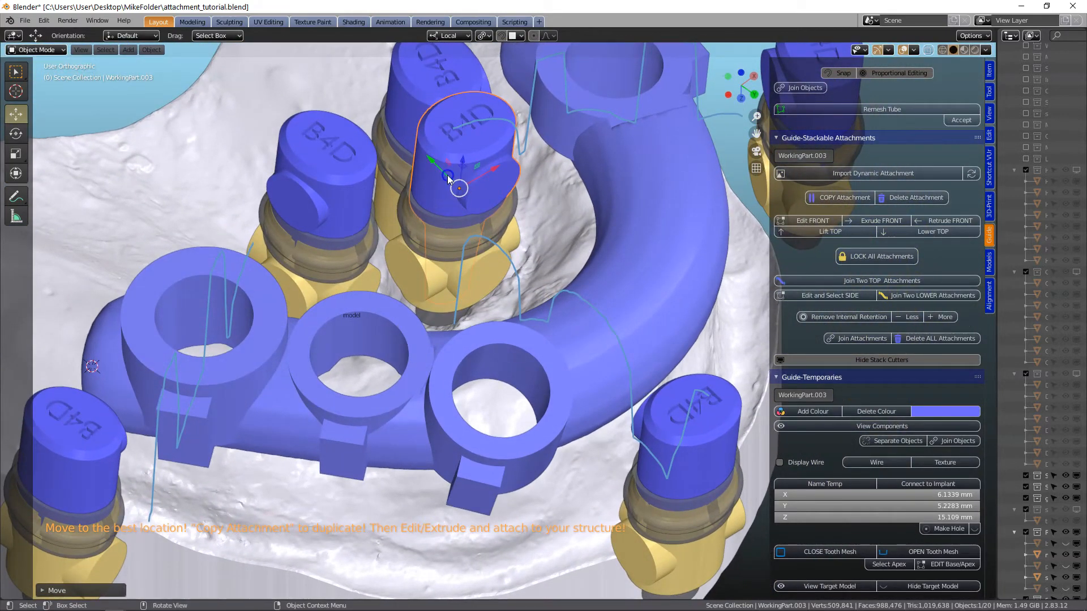
middle_drag(430, 325, 280, 331)
middle_drag(548, 320, 548, 394)
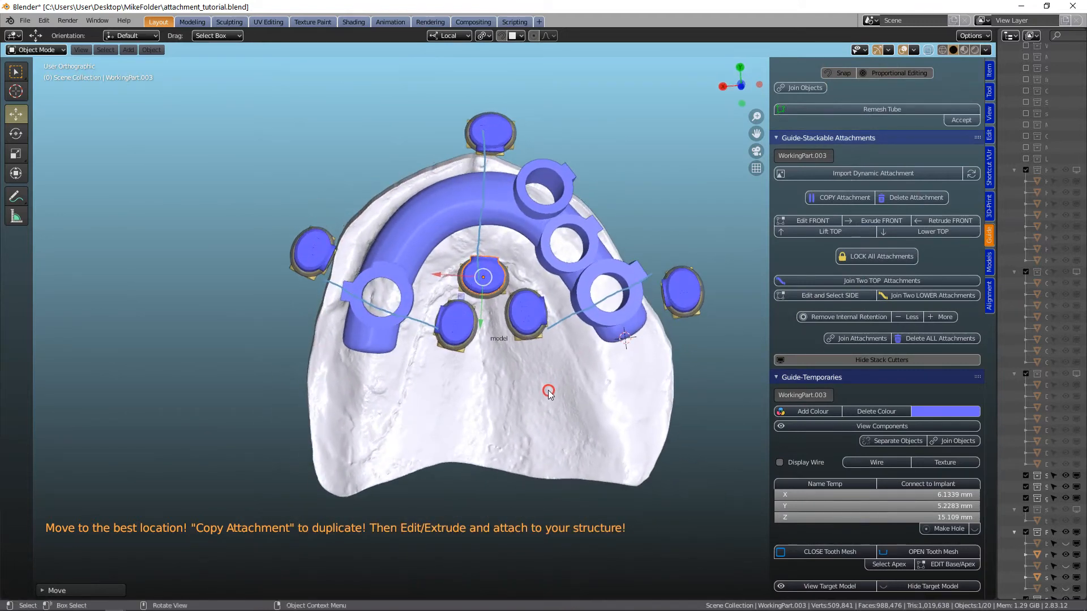
Extrude the front of the outer attachment on the three-sleeve side until it reaches into the rearmost sleeve.
click(684, 300)
middle_drag(696, 376, 592, 359)
scroll(590, 359, up, 1)
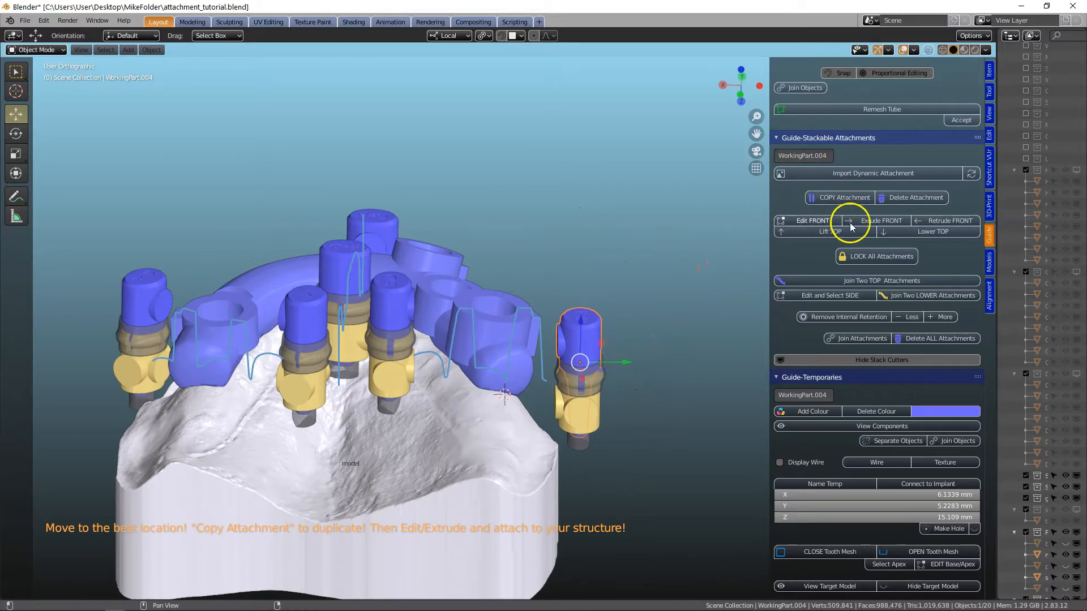
click(872, 222)
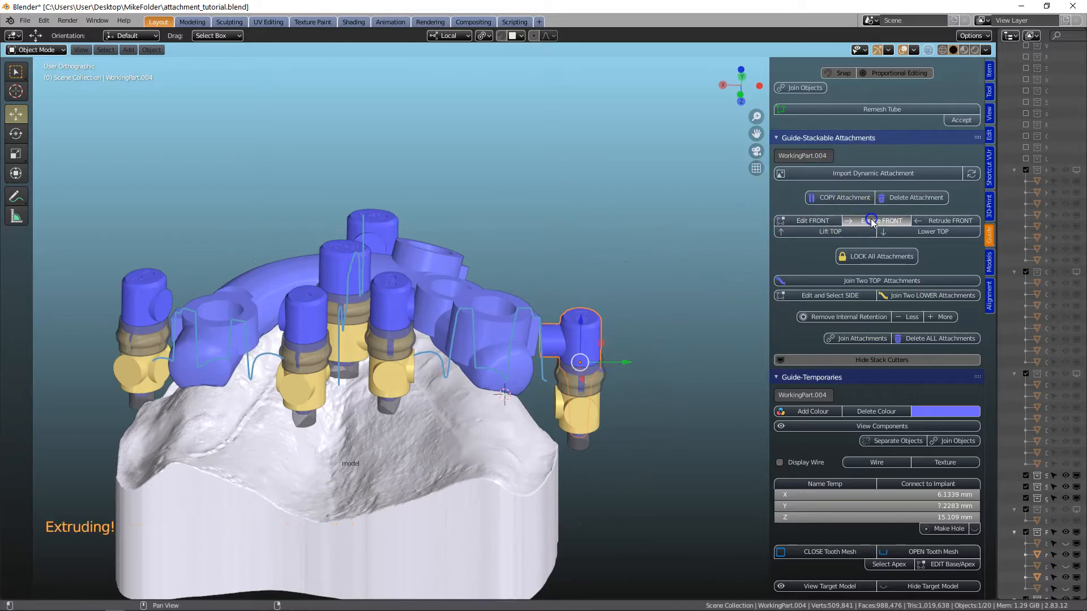
middle_drag(566, 390, 544, 414)
scroll(543, 411, up, 3)
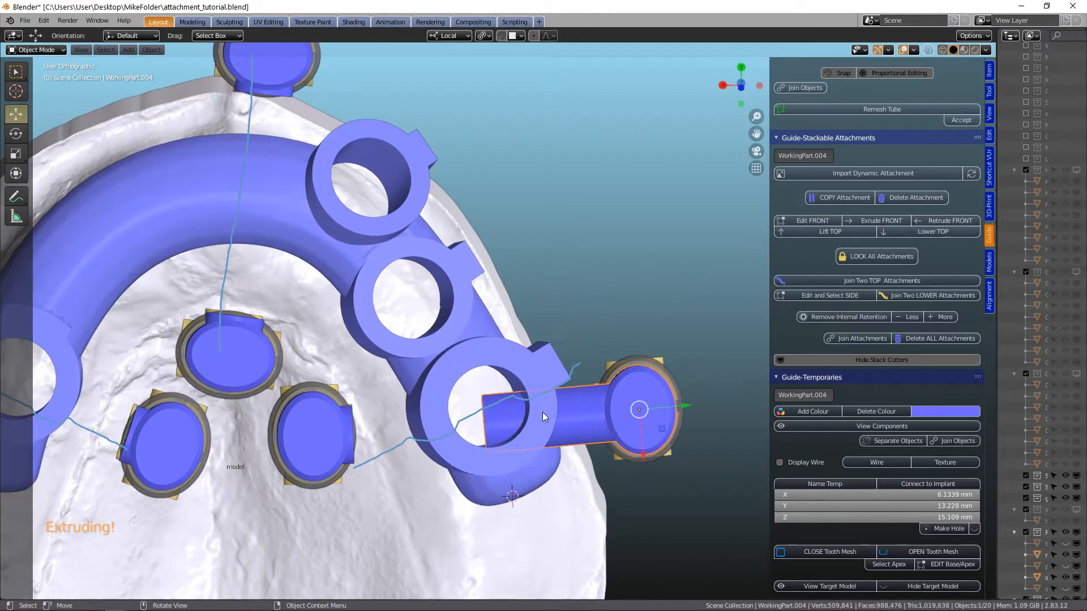
Edit the extruded connector's front face and pull it back about 2.6 mm to clear the rearmost sleeve's opening.
click(808, 220)
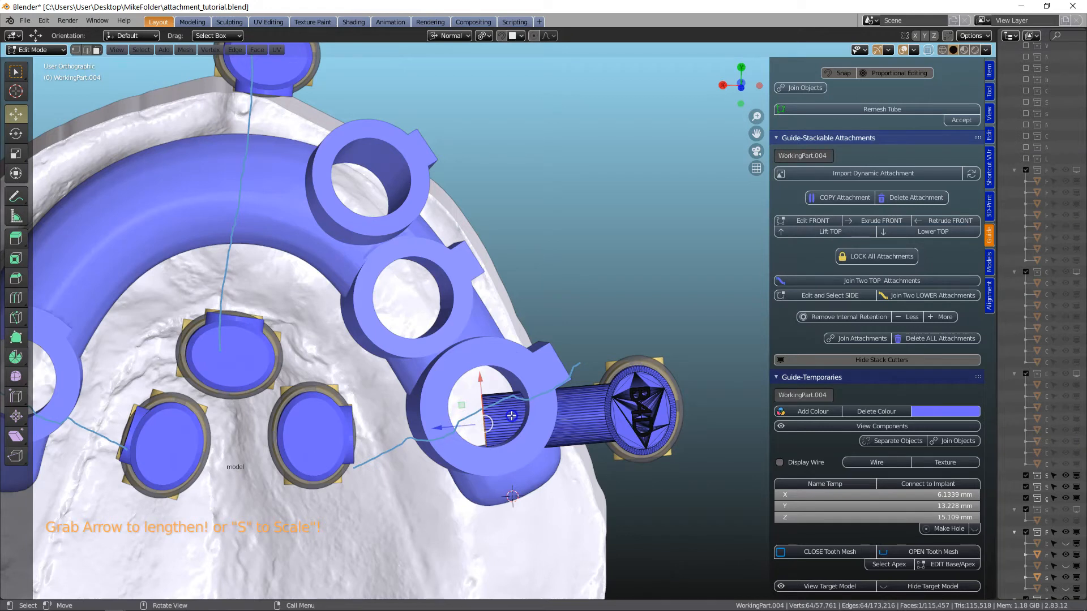
drag(494, 415, 513, 413)
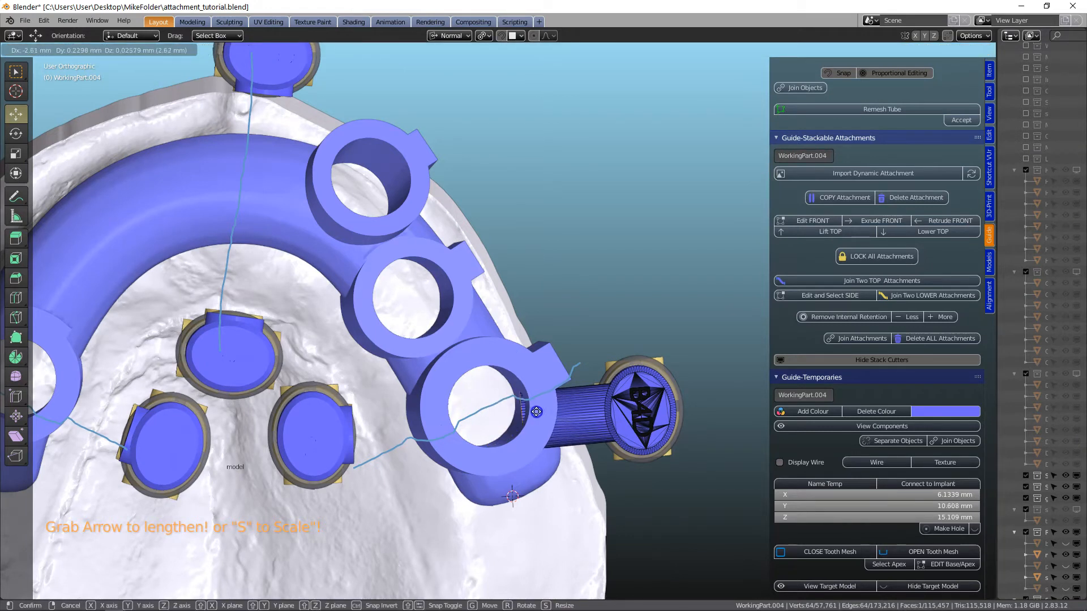
click(540, 413)
middle_drag(541, 413, 532, 435)
scroll(539, 381, down, 5)
mouse_move(539, 382)
middle_down()
mouse_move(526, 373)
mouse_move(536, 361)
middle_up()
key(Caps_Lock)
key(Caps_Lock)
key(Tab)
Extrude the front of the palatal attachment on the three-sleeve side until it reaches the arch bar.
click(403, 313)
middle_drag(404, 318, 442, 382)
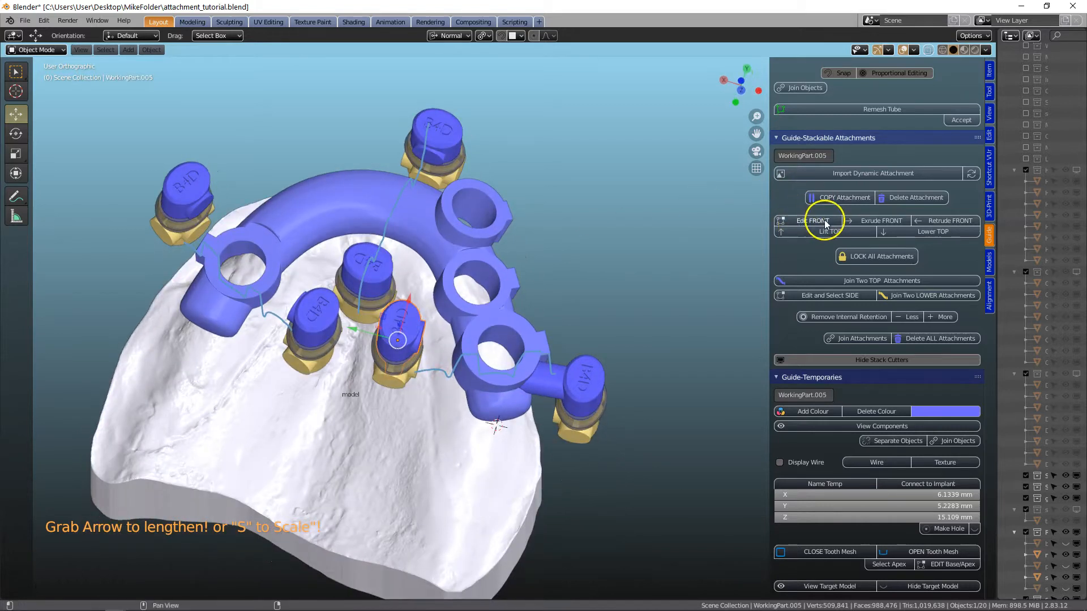
click(864, 221)
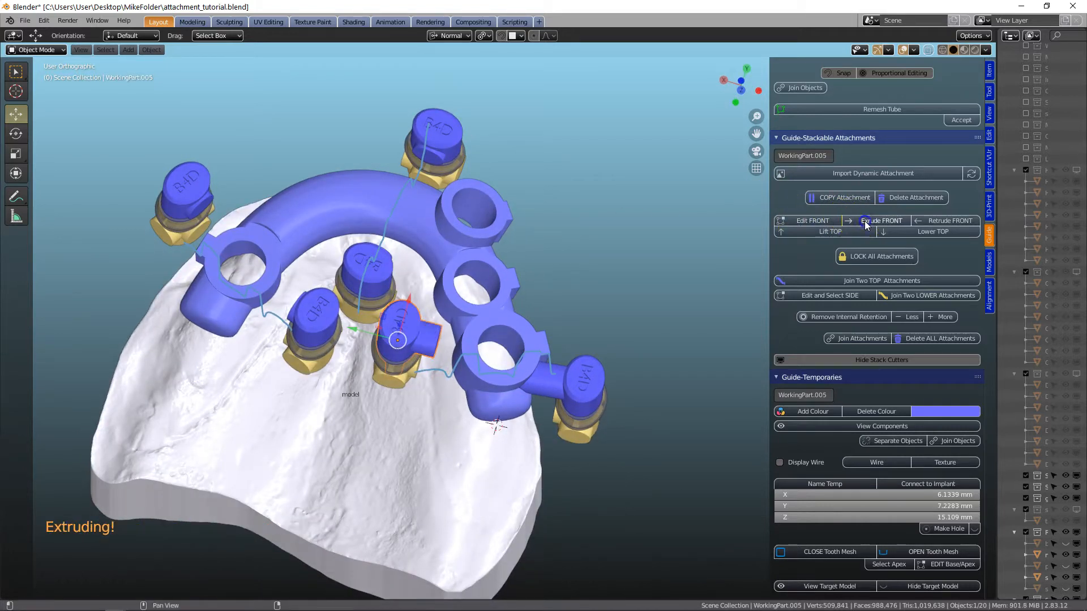
click(864, 221)
middle_drag(546, 314, 555, 230)
scroll(476, 314, up, 3)
middle_drag(470, 321, 461, 316)
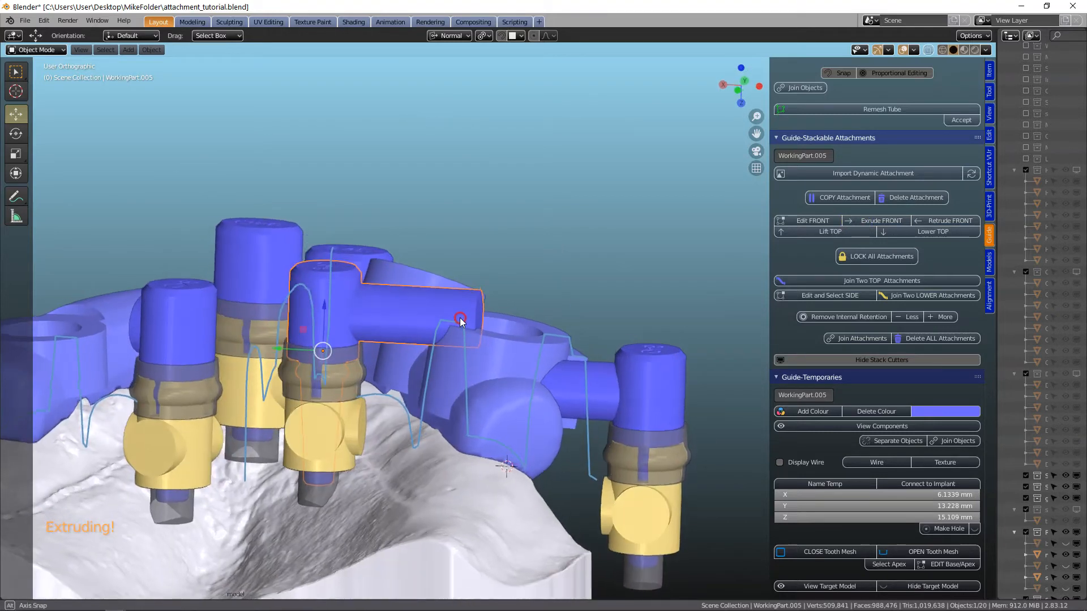
Edit the front face of the three-sleeve side's palatal connector and pull it back about 2.2 mm to clear the rearmost sleeve's opening.
click(802, 221)
drag(479, 363, 504, 317)
click(459, 51)
middle_drag(522, 280, 370, 434)
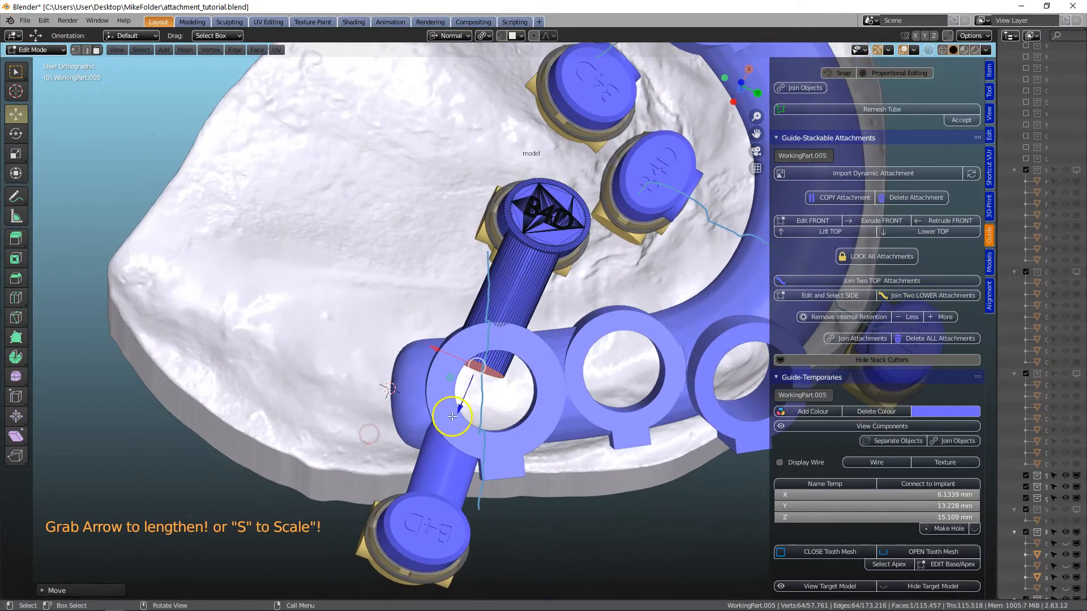
drag(451, 417, 473, 394)
mouse_move(491, 356)
mouse_down()
mouse_move(487, 393)
mouse_move(497, 375)
mouse_up()
middle_drag(497, 375, 666, 322)
middle_drag(588, 438, 562, 463)
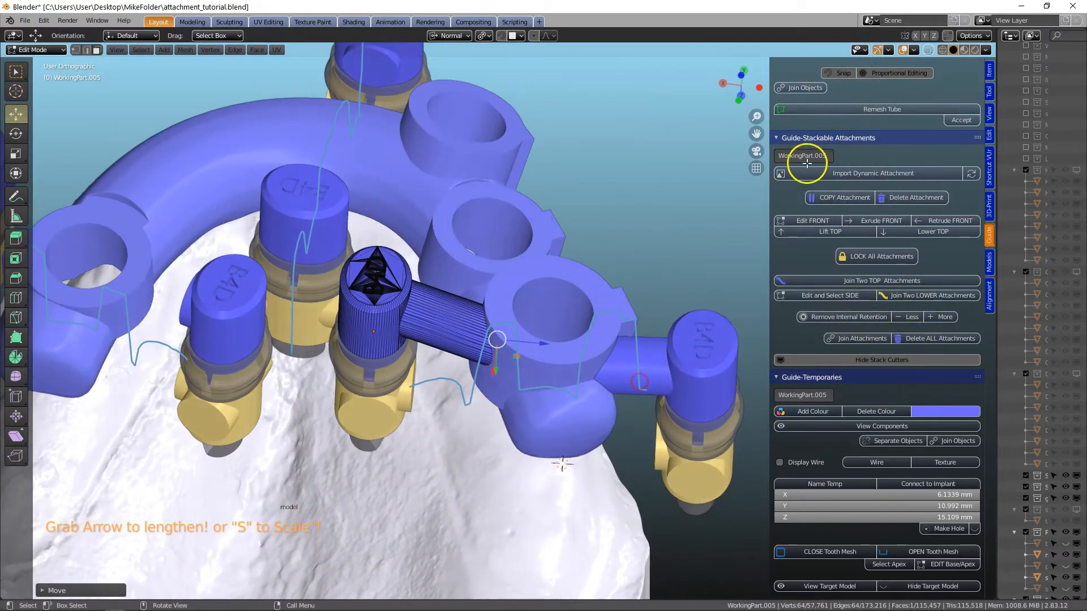
click(795, 222)
Edit the front face of the midline palatal attachment and lengthen it about 7.5 mm toward the arch bar.
middle_drag(447, 297, 295, 311)
click(541, 210)
middle_drag(540, 210, 488, 293)
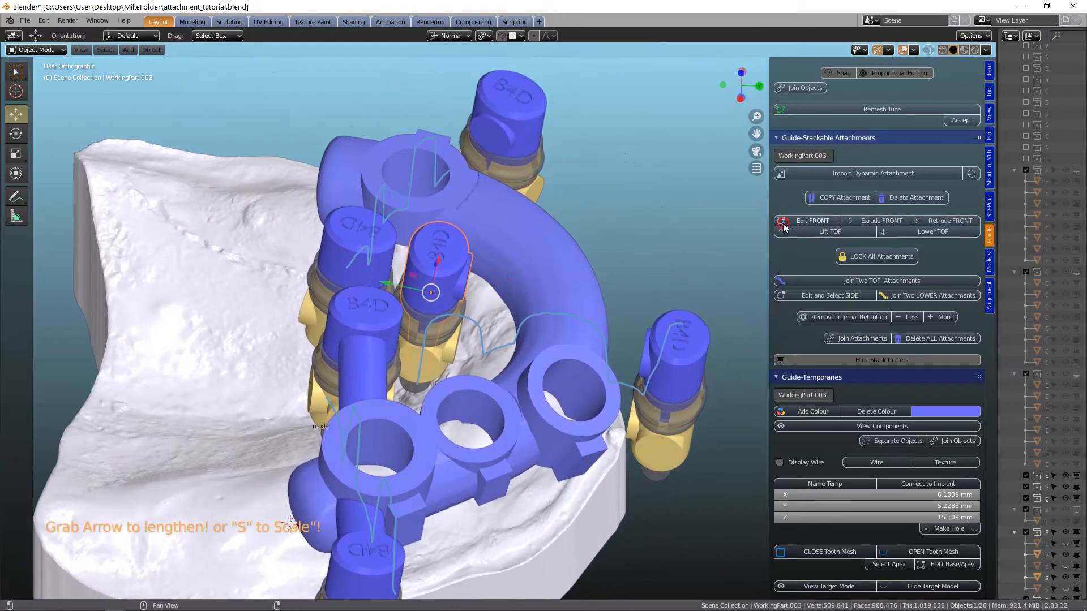
middle_drag(539, 280, 396, 326)
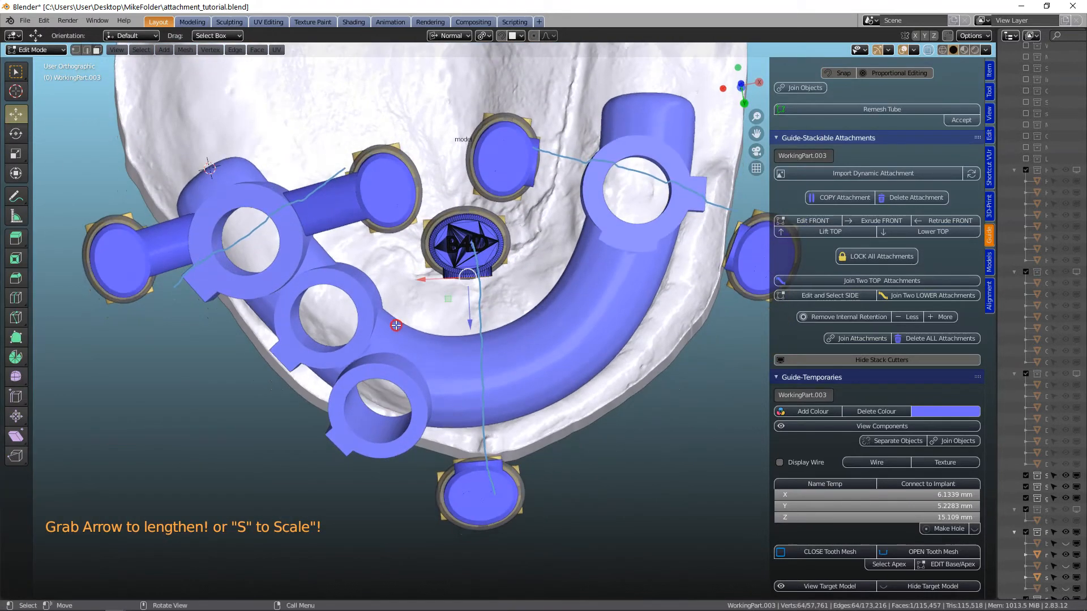
drag(441, 313, 449, 397)
middle_drag(449, 397, 572, 369)
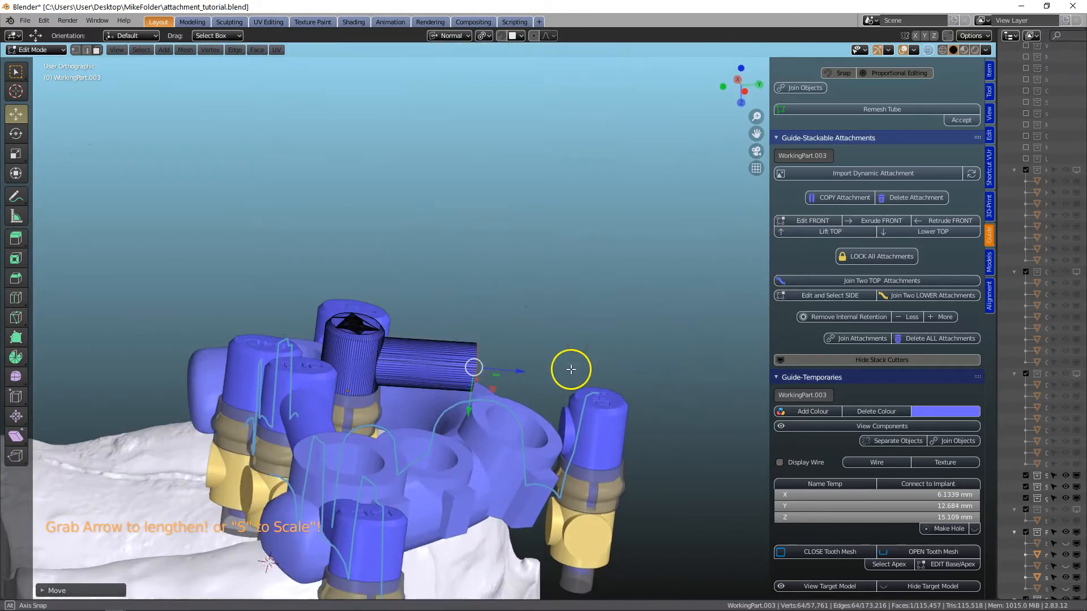
Angle the midline connector downward by moving its end face until it sinks into the arch bar.
key(g)
click(468, 425)
middle_drag(478, 413, 274, 400)
key(g)
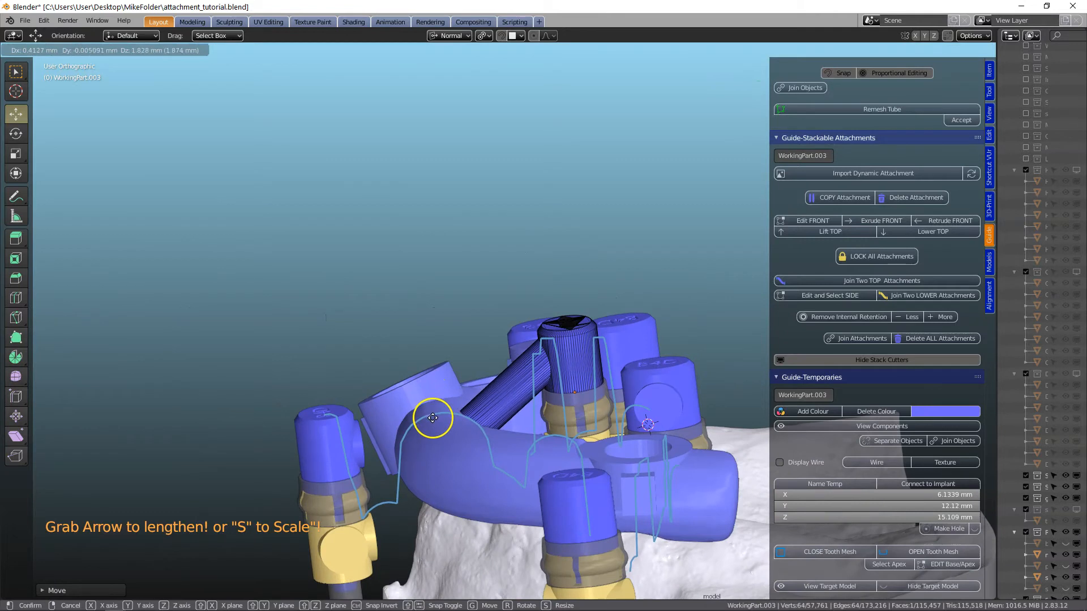
click(431, 419)
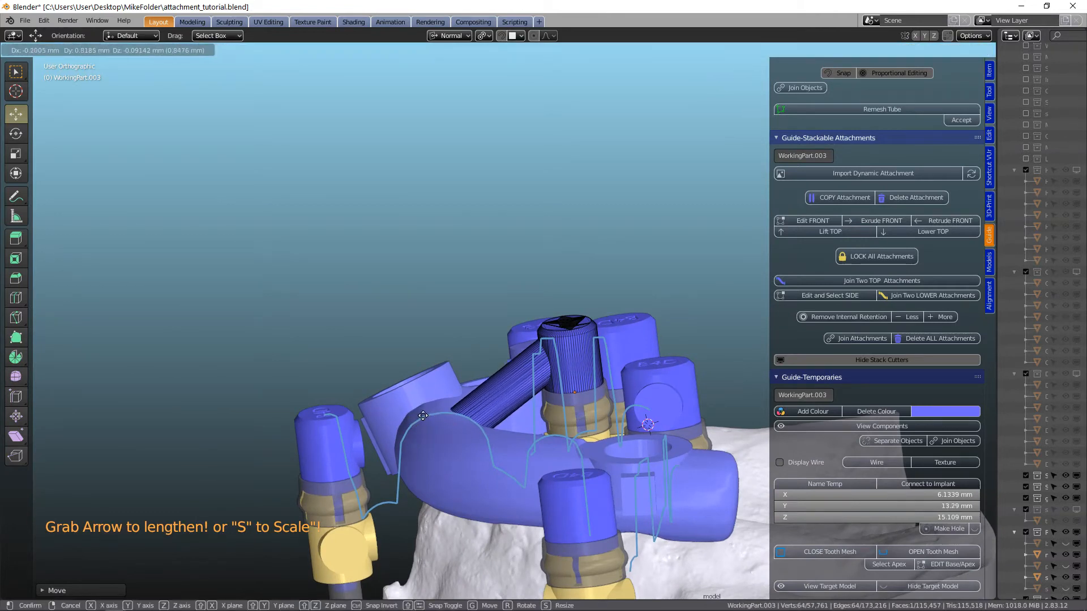
middle_drag(444, 439, 545, 437)
key(Tab)
Edit the front face of the single-sleeve side's palatal attachment and lengthen it down to the outside of the sleeve.
middle_drag(571, 284, 481, 304)
click(808, 220)
drag(522, 345, 559, 394)
middle_drag(559, 394, 278, 369)
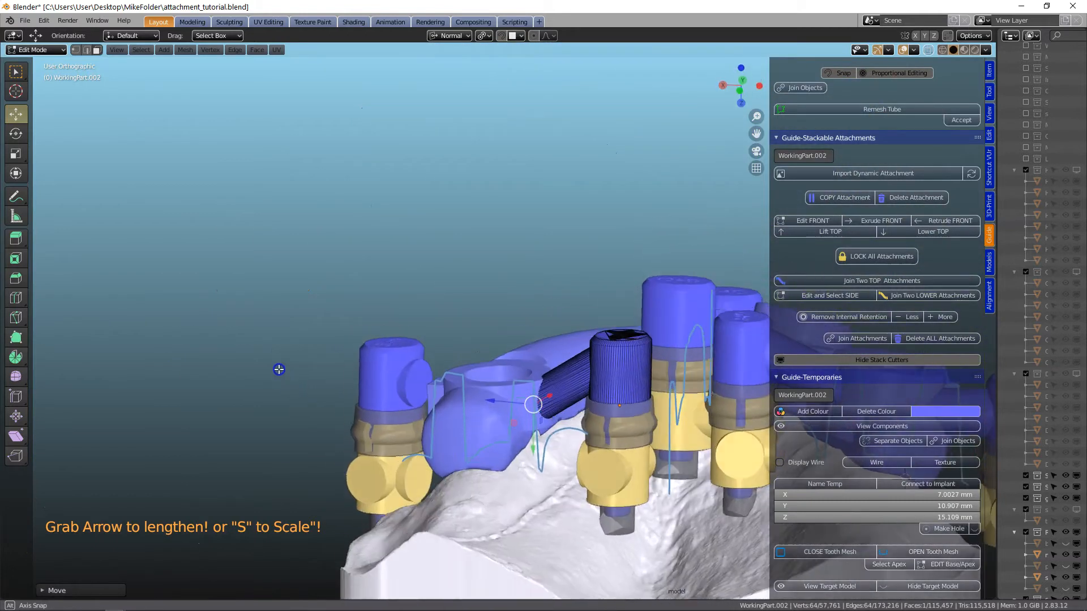
scroll(498, 340, up, 3)
drag(551, 416, 595, 445)
middle_drag(596, 445, 534, 493)
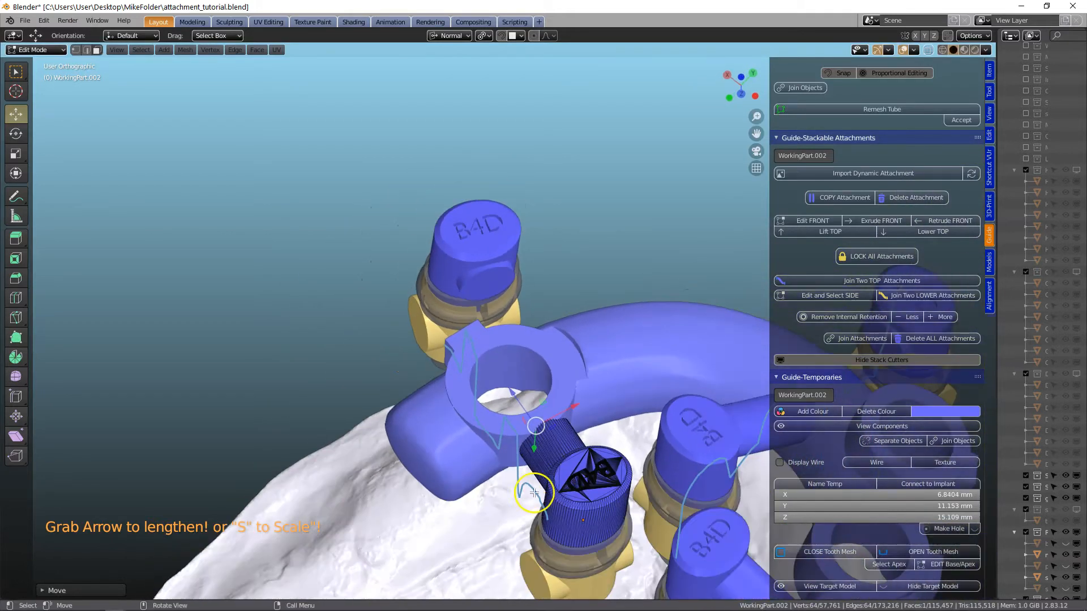
middle_drag(554, 446, 643, 393)
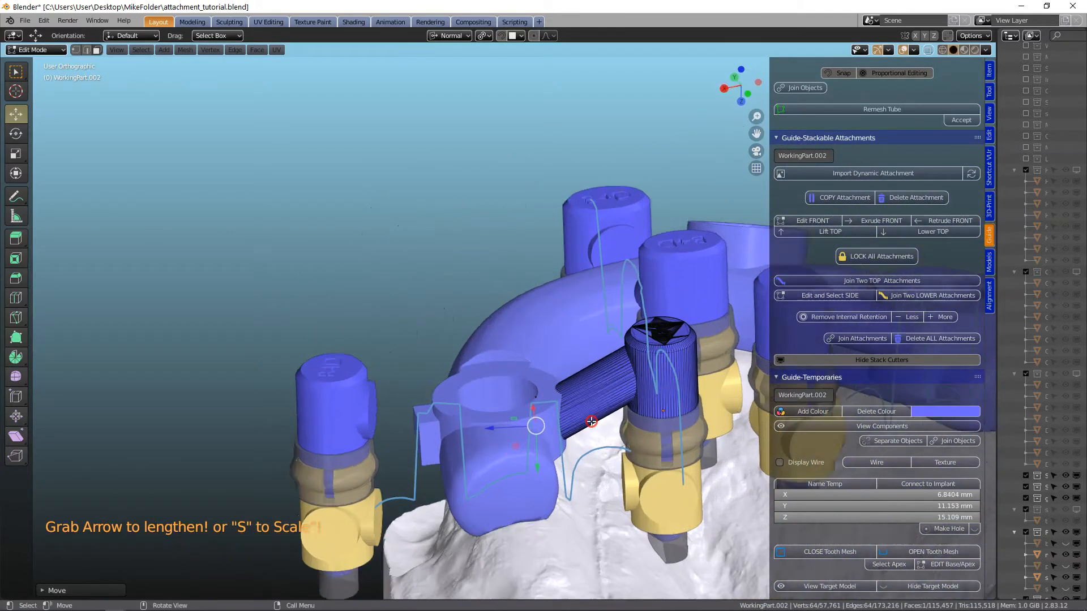
Scale the end face of this palatal connector and fine-tune its position where it meets the single sleeve.
scroll(577, 412, up, 4)
middle_drag(587, 433, 533, 452)
key(s)
click(632, 450)
mouse_move(511, 480)
mouse_down()
mouse_move(521, 478)
mouse_move(502, 481)
mouse_up()
middle_drag(502, 481, 616, 502)
drag(574, 472, 575, 467)
middle_drag(574, 467, 518, 493)
key(Tab)
Extrude the front of the outer attachment on the single-sleeve side about 6 mm until it reaches the sleeve.
click(369, 438)
middle_drag(369, 438, 438, 431)
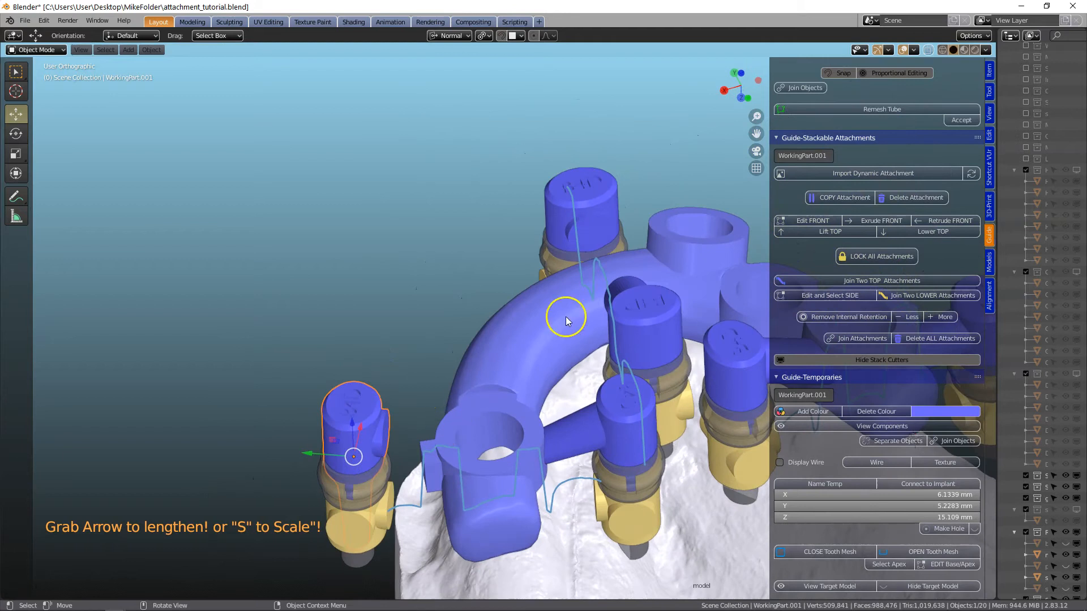
middle_drag(497, 351, 639, 237)
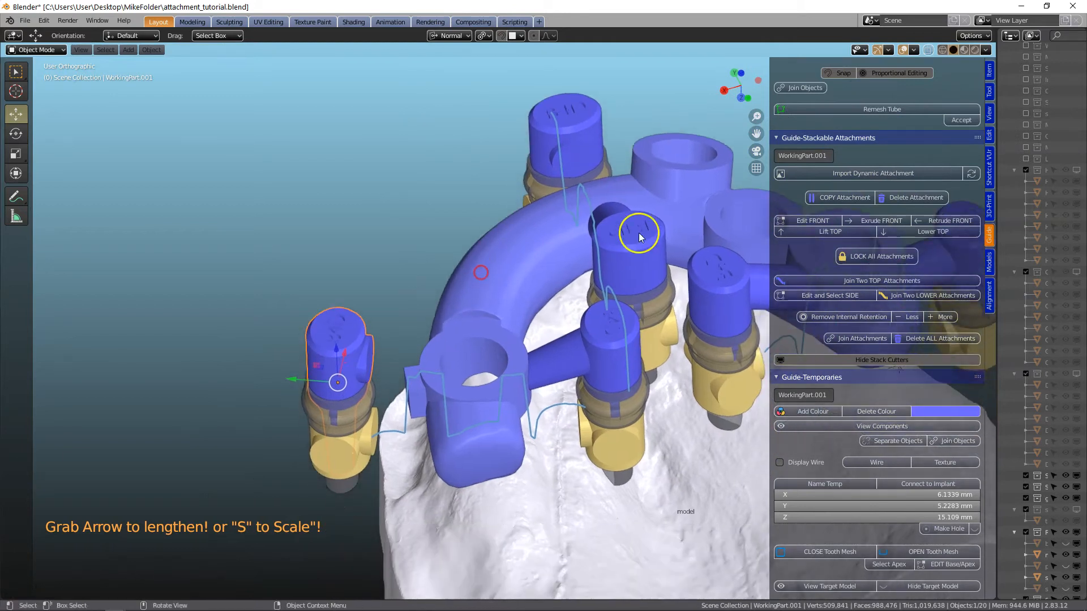
click(864, 222)
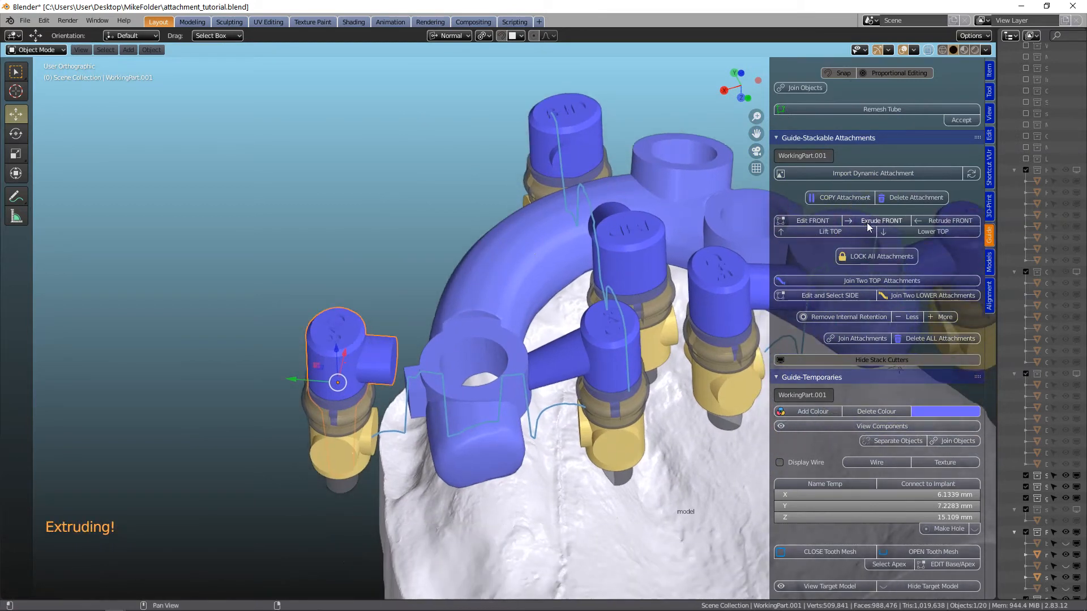
middle_drag(598, 326, 365, 391)
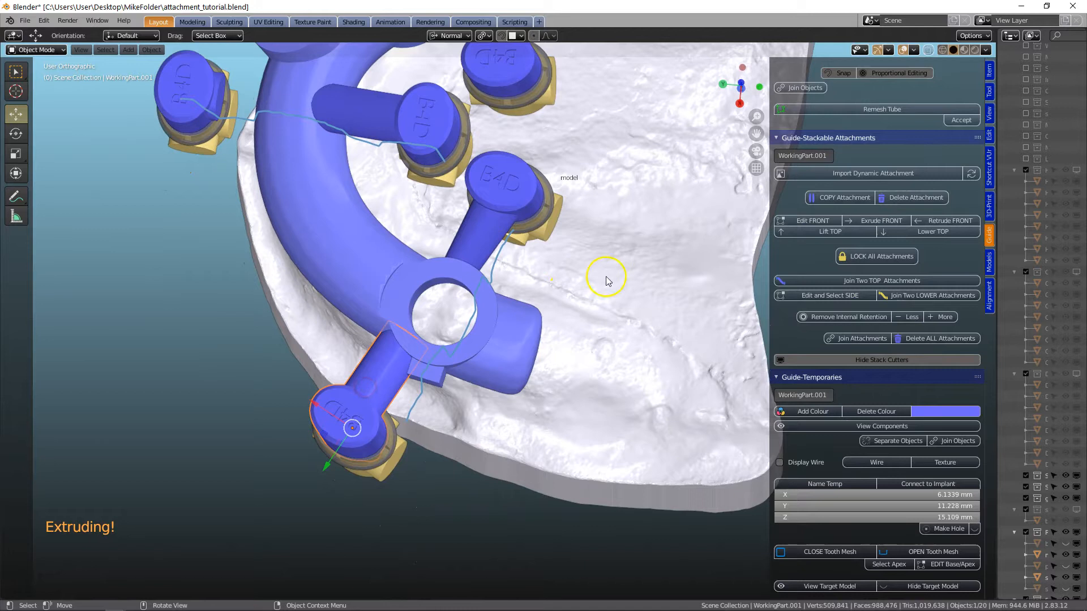
Edit the front face of the single-sleeve side's outer connector and shift it sideways into the arch, clear of the sleeve's notch.
click(786, 223)
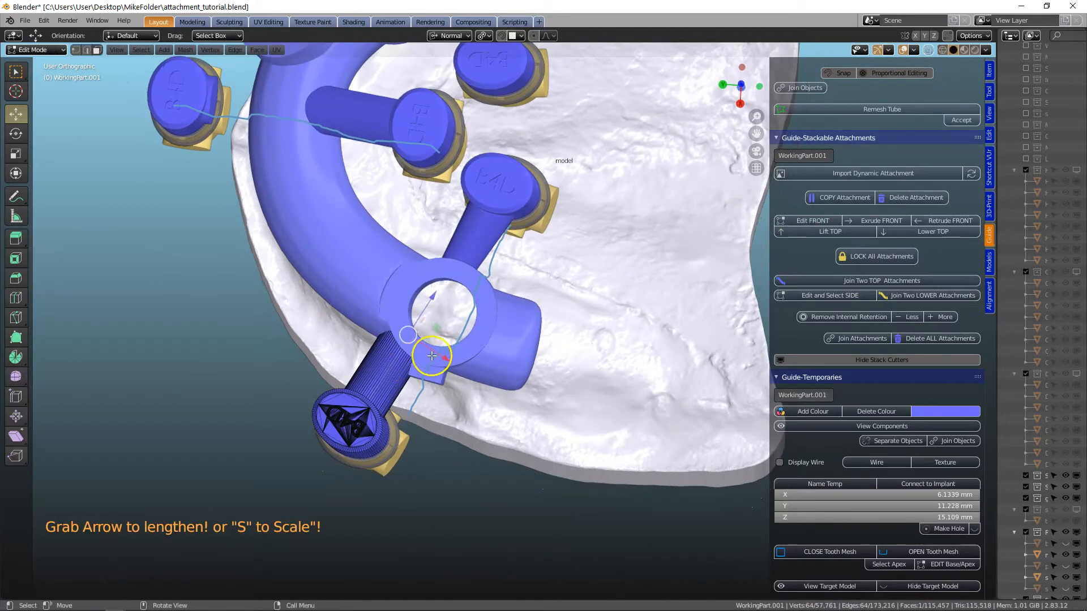
drag(443, 360, 424, 351)
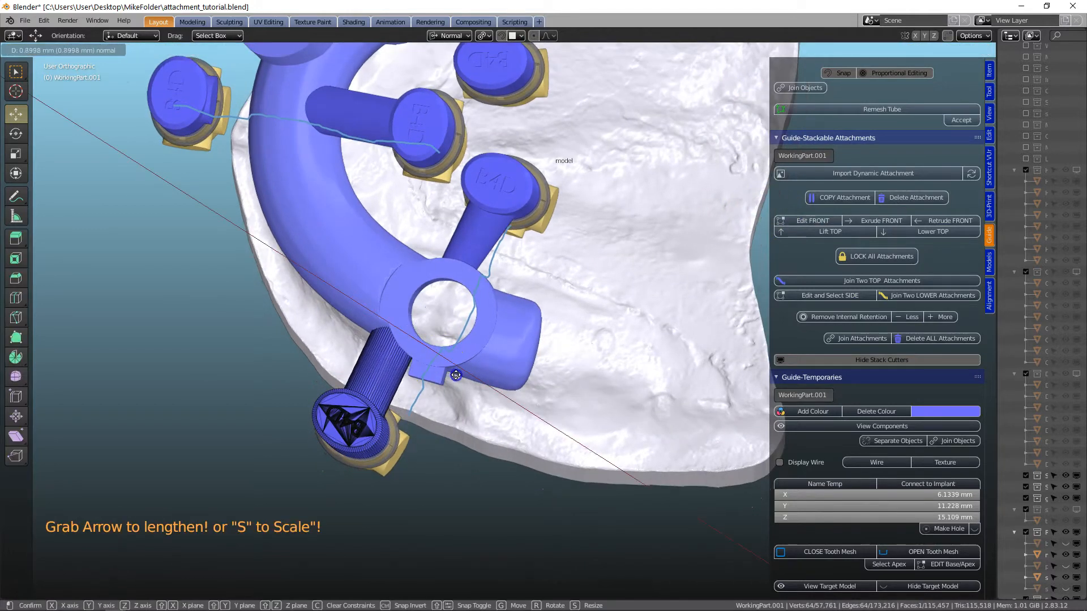
drag(472, 387, 472, 387)
middle_drag(473, 387, 391, 298)
drag(397, 372, 395, 361)
middle_drag(395, 361, 362, 305)
key(Tab)
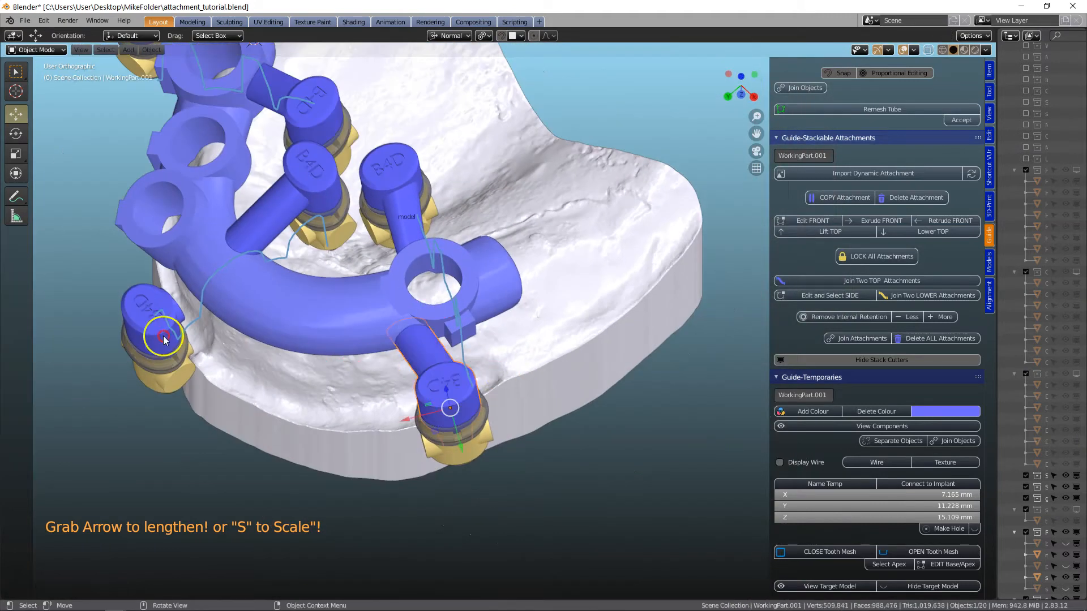
Edit the front face of the anterior outer attachment and lengthen it about 4.9 mm into the arch bar.
click(162, 317)
middle_drag(368, 368, 429, 292)
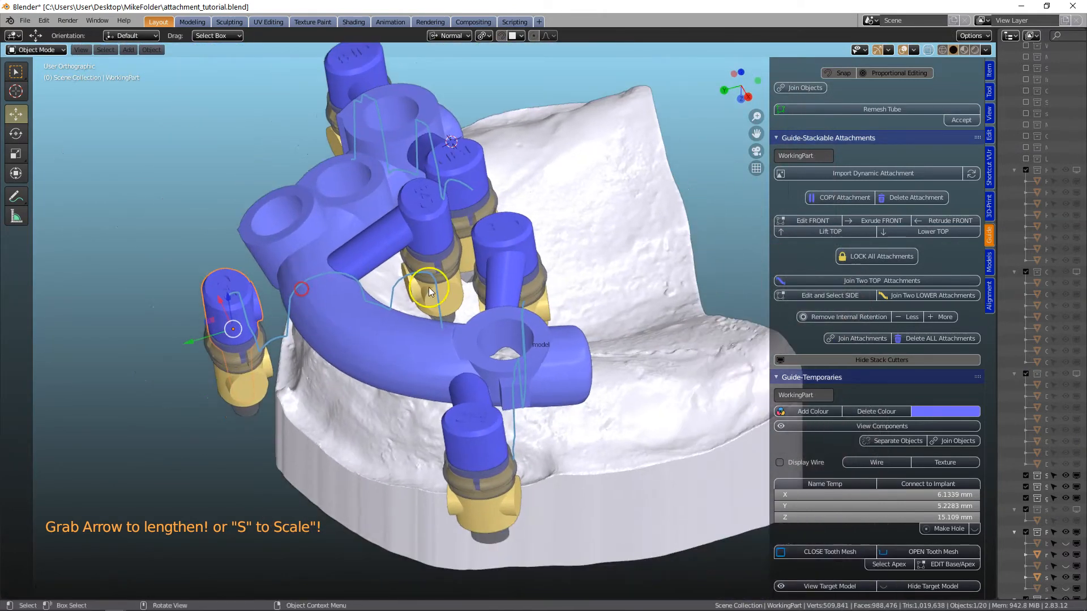
click(804, 223)
middle_drag(332, 286, 239, 226)
drag(257, 300, 325, 302)
middle_drag(326, 303, 526, 395)
key(Tab)
Lock all attachments and test-move the midline attachment to check for its duplicate.
click(872, 258)
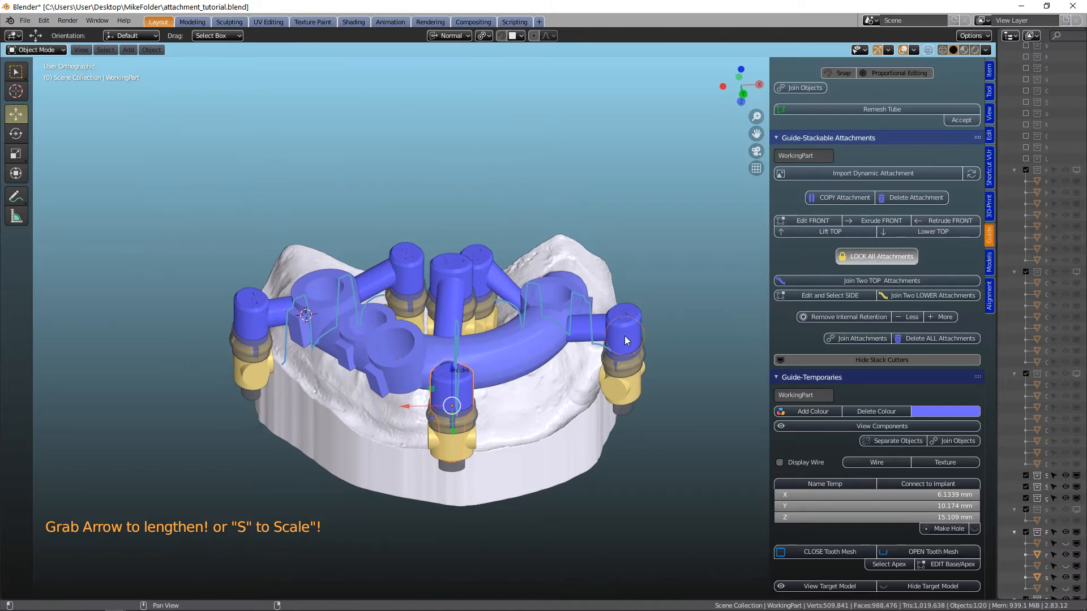
click(538, 375)
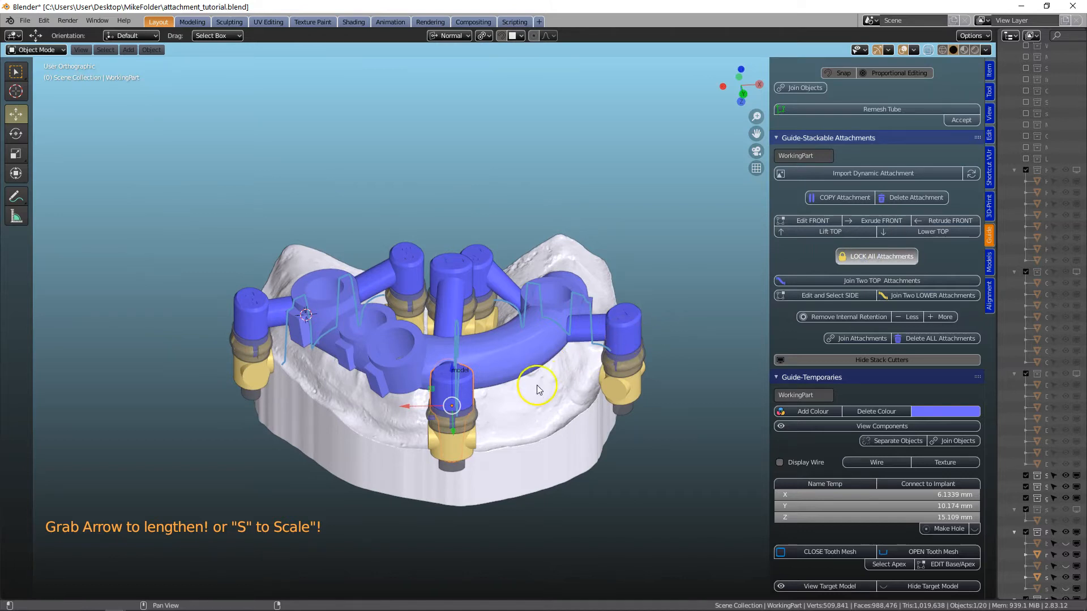
click(454, 280)
key(g)
click(454, 253)
Hide the first-part attachments and widen the outliner to review the duplicates in the Stacking_Second_Part collection.
scroll(461, 330, up, 3)
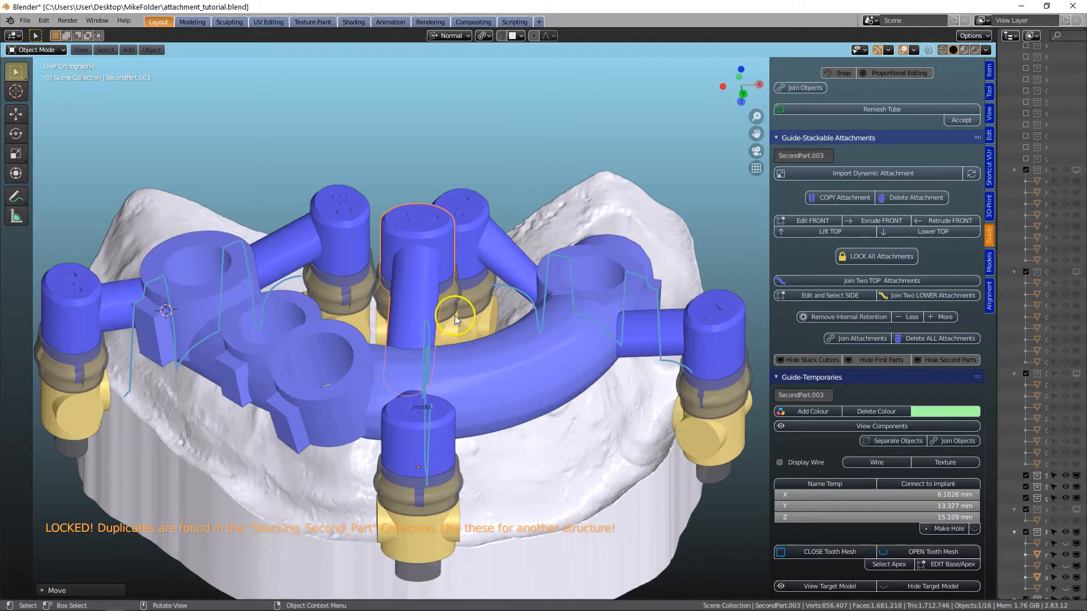
scroll(421, 311, down, 3)
scroll(417, 364, down, 2)
middle_drag(419, 367, 488, 399)
scroll(488, 399, down, 1)
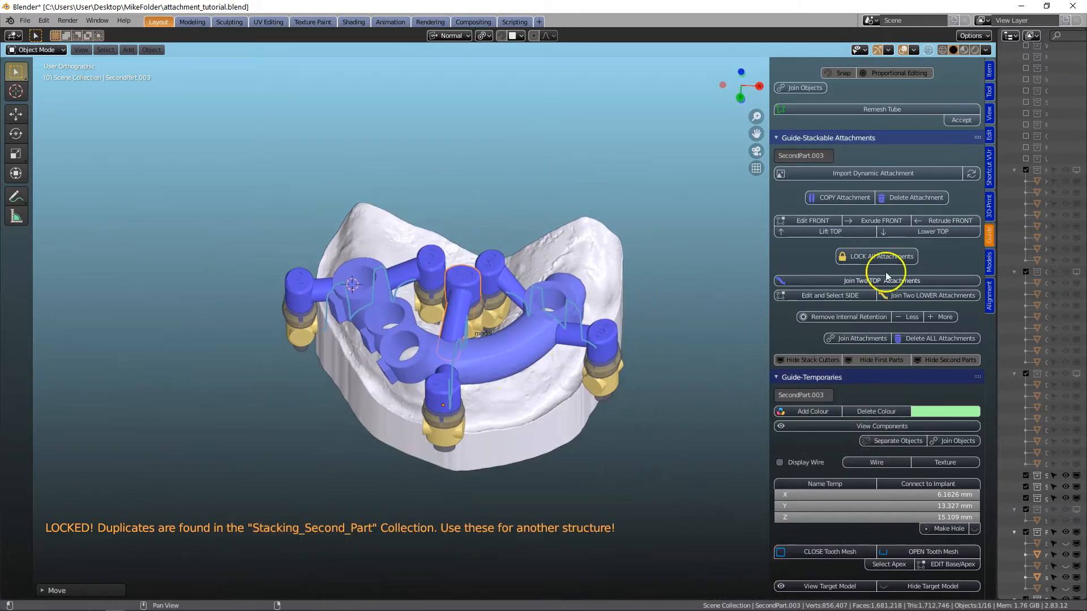
click(874, 361)
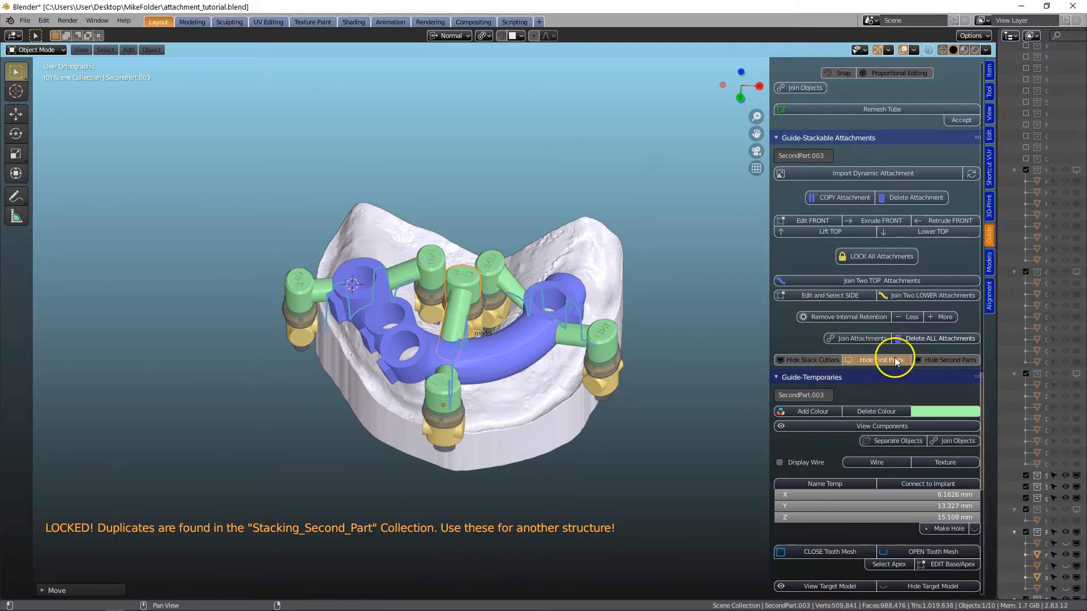
middle_drag(575, 331, 614, 318)
middle_drag(497, 323, 484, 364)
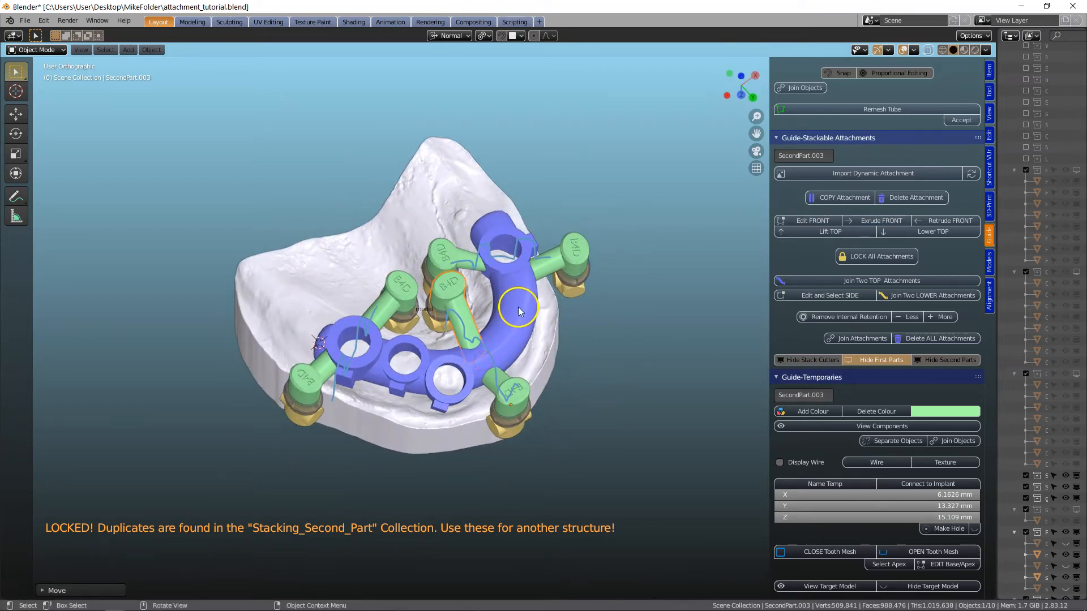
drag(994, 344, 854, 381)
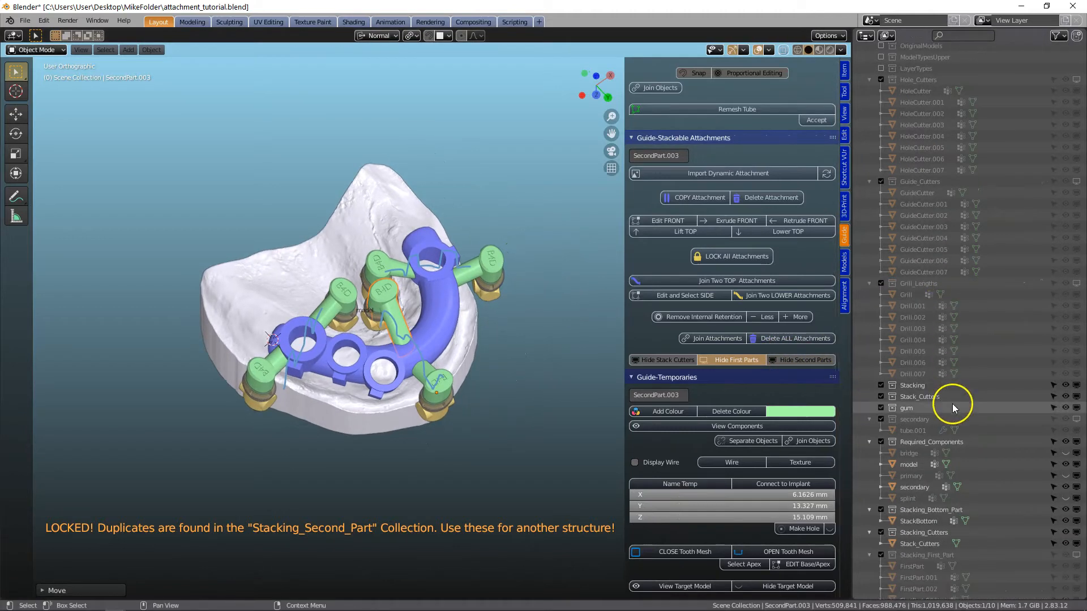
scroll(952, 403, down, 5)
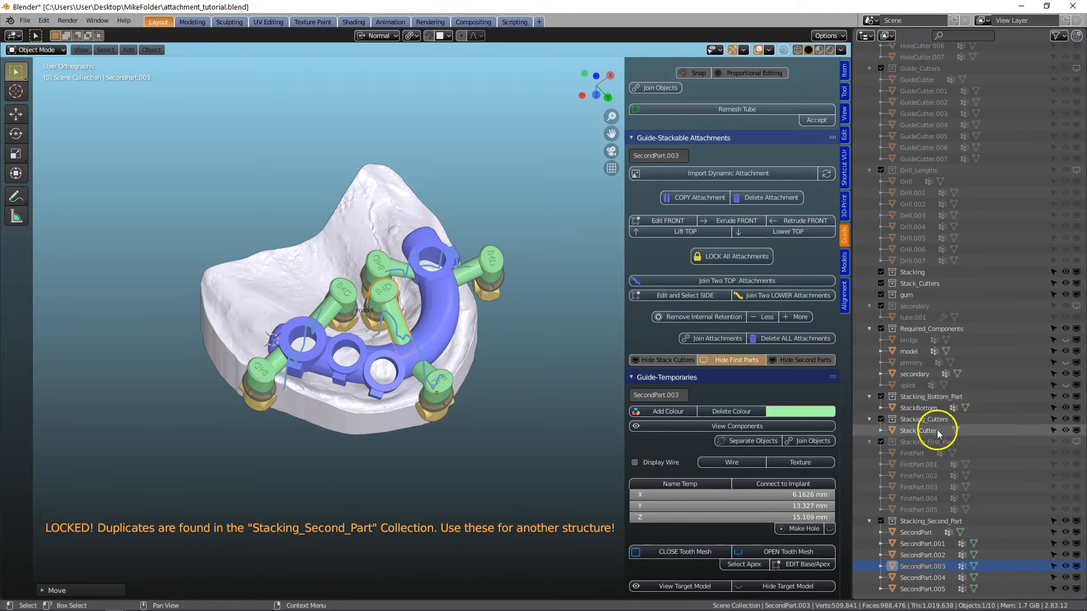
Reveal all hidden components and hide the secondary part beneath the splint.
key(alt+h)
middle_drag(534, 355, 525, 295)
scroll(360, 365, up, 5)
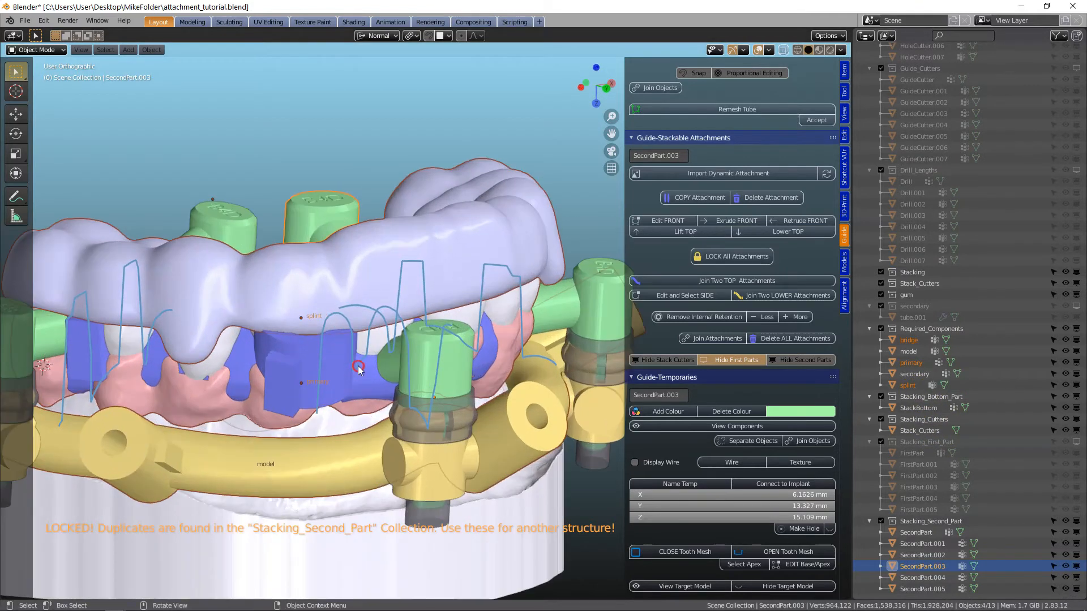
click(299, 367)
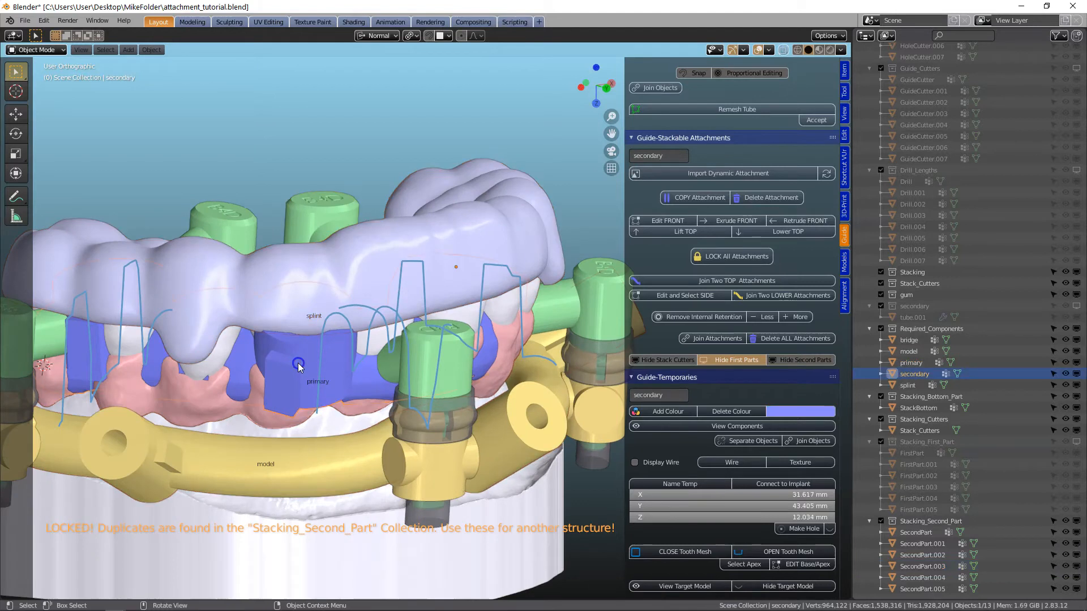
scroll(302, 365, down, 4)
key(h)
middle_drag(337, 355, 333, 370)
middle_drag(404, 333, 399, 357)
middle_drag(383, 306, 357, 282)
Hide the pink bridge under the splint and select the anterior green attachment.
click(361, 311)
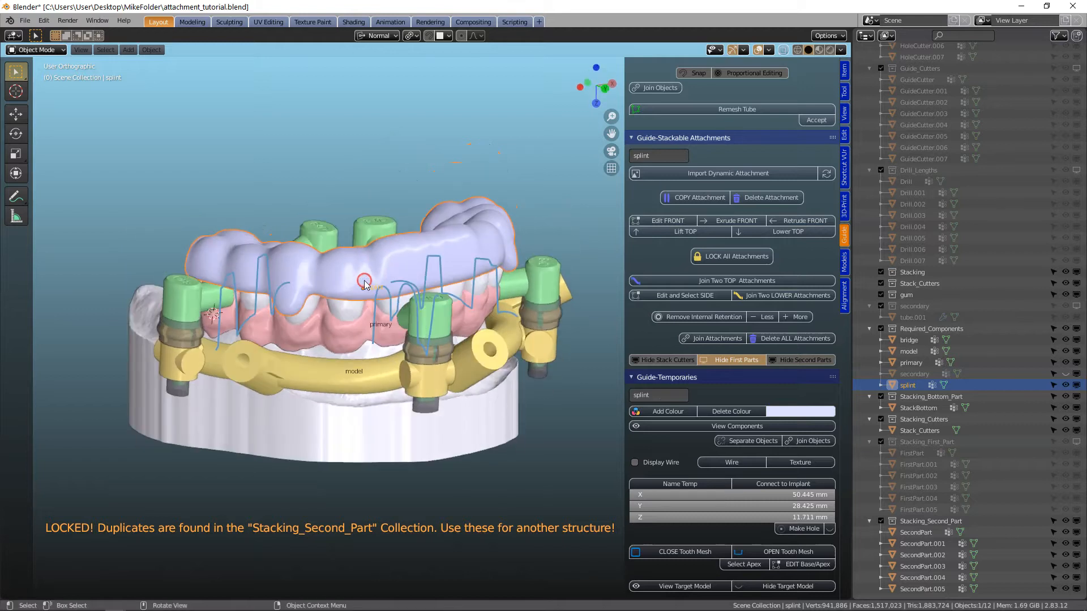
scroll(355, 281, up, 3)
scroll(469, 193, down, 3)
middle_drag(412, 306, 417, 307)
click(330, 338)
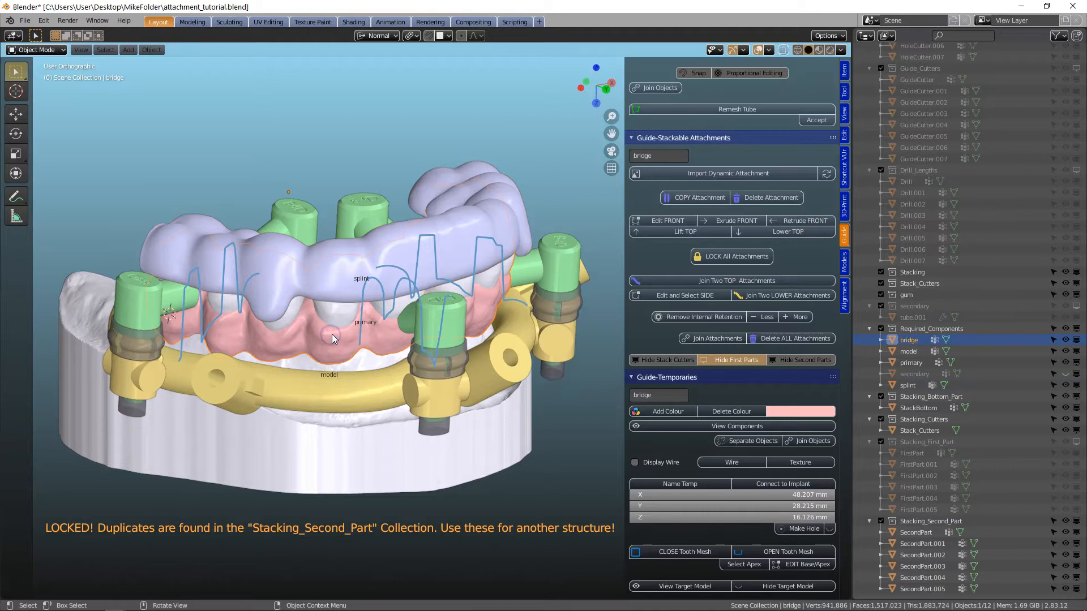
key(h)
middle_drag(338, 336, 205, 253)
click(460, 306)
Erase the blue annotation lines around the arch and return to the Select Box tool.
scroll(461, 306, down, 6)
drag(18, 197, 68, 269)
scroll(327, 314, down, 2)
middle_drag(331, 310, 378, 272)
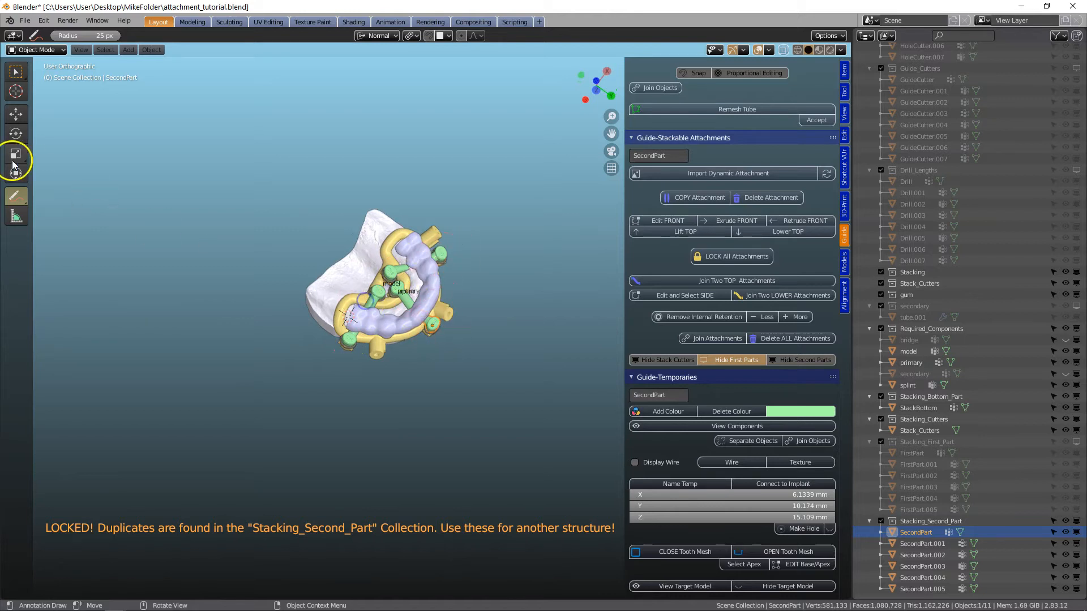
click(16, 72)
scroll(417, 398, up, 5)
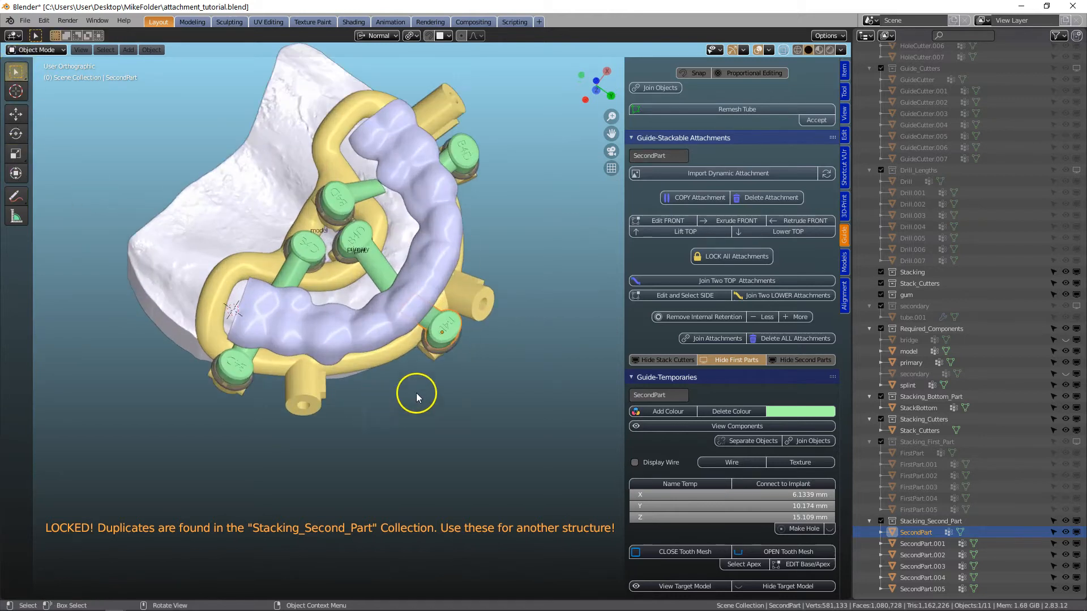
Examine the anterior green connector's position relative to the splint and look through the Guide-Finishing tools.
click(443, 333)
middle_drag(457, 308, 417, 380)
scroll(476, 266, up, 3)
click(432, 270)
middle_drag(433, 272, 445, 323)
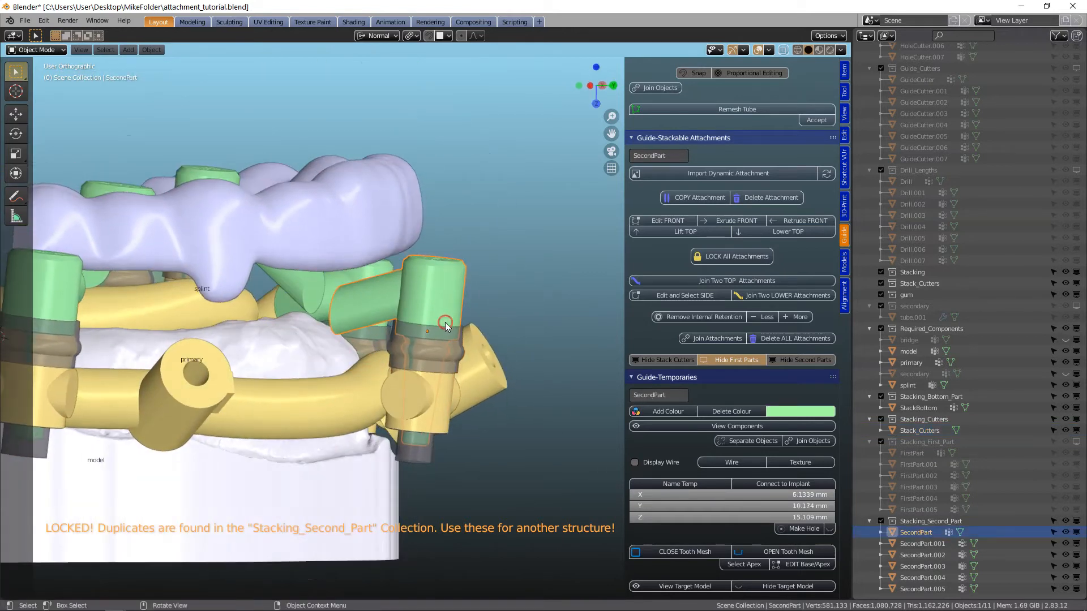
scroll(704, 413, down, 7)
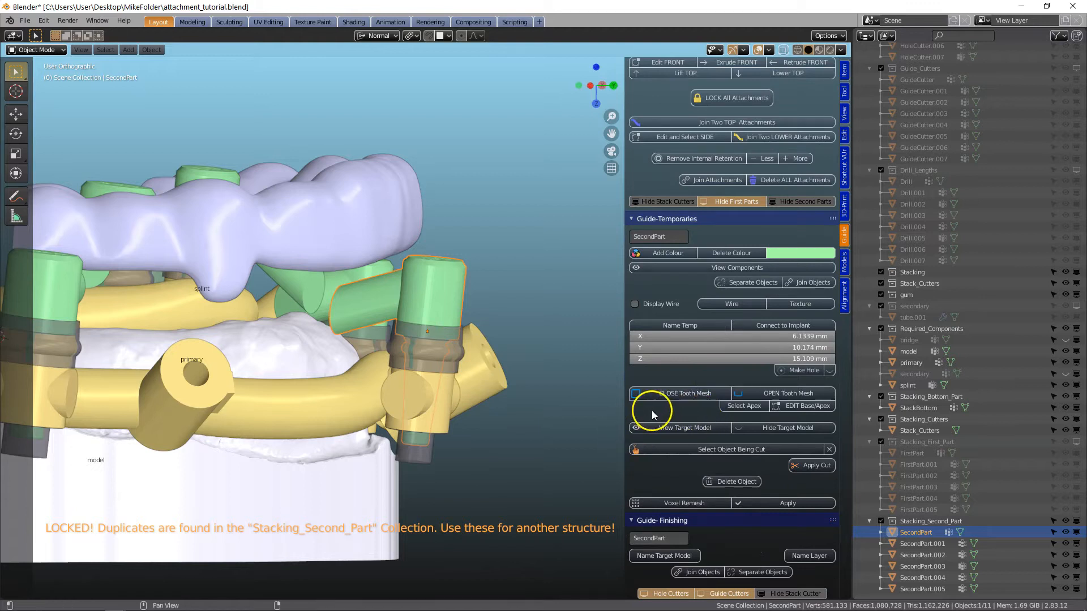
scroll(650, 409, down, 7)
scroll(658, 416, down, 7)
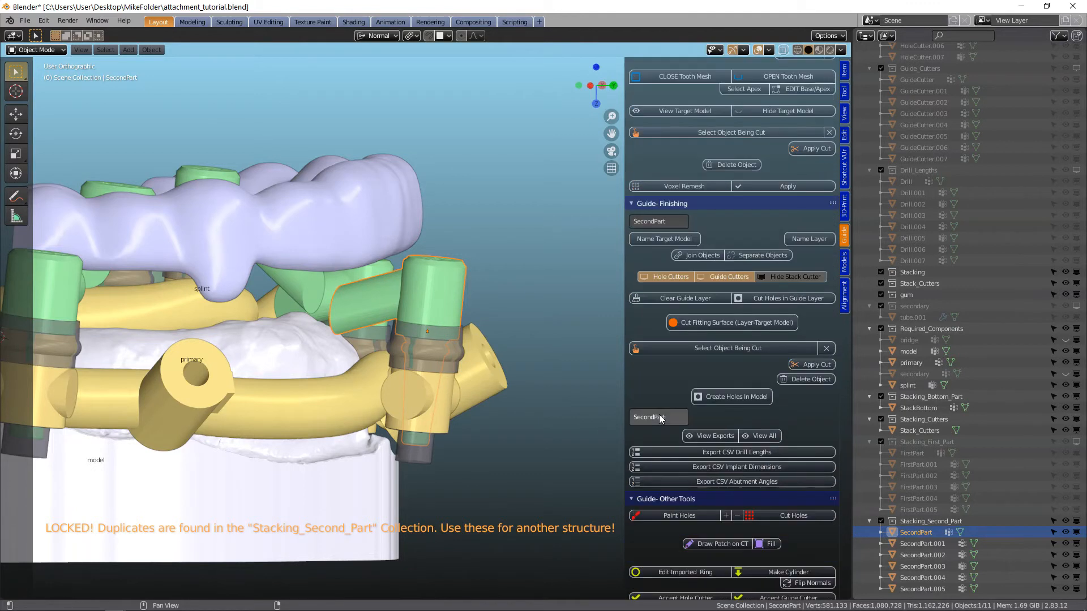
Lift the top of the anterior SecondPart attachment until its connector arm reaches the splint.
scroll(684, 373, up, 18)
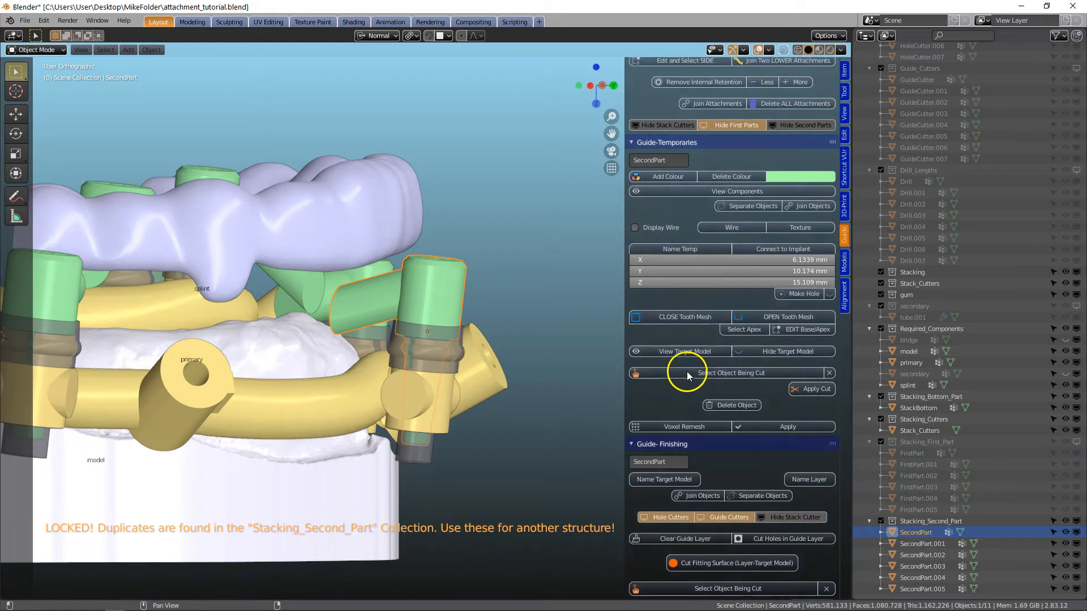
scroll(680, 373, up, 2)
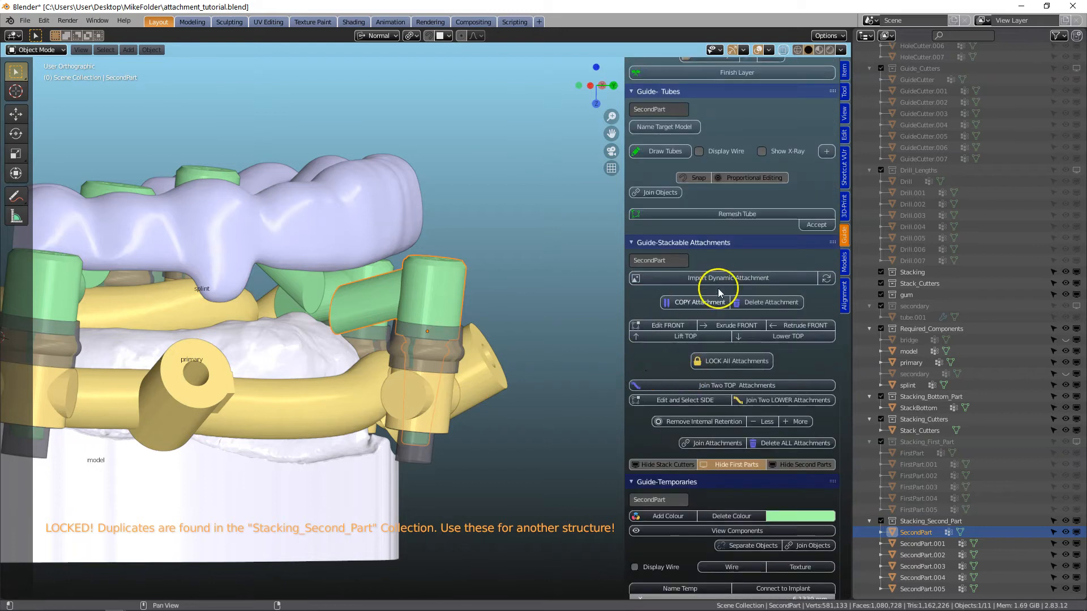
click(664, 339)
click(664, 338)
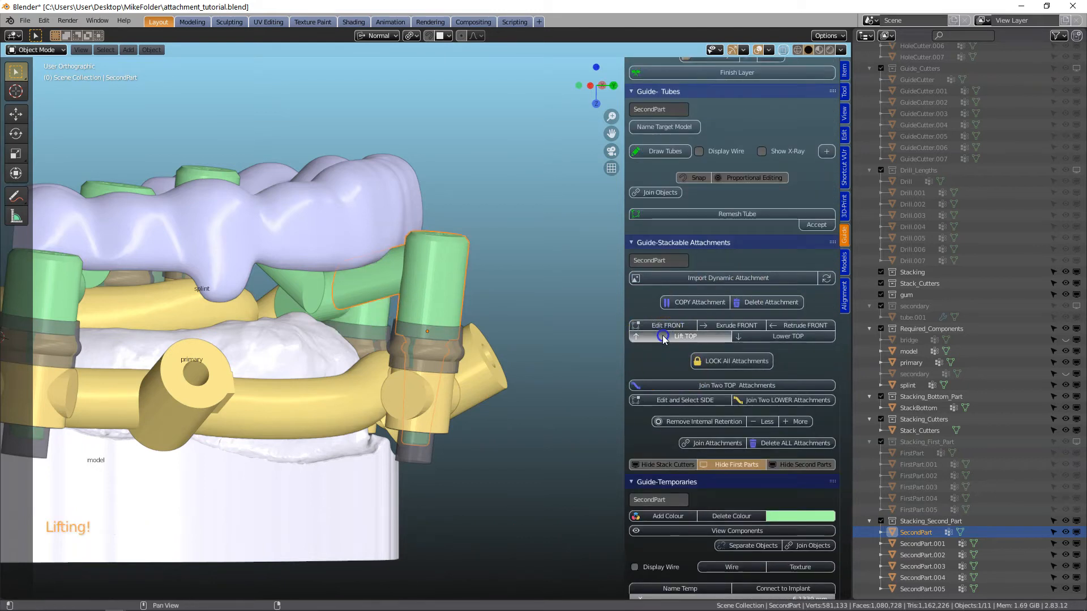
click(664, 339)
click(663, 338)
middle_drag(467, 307, 504, 335)
Shift the front end of SecondPart.003's arm about 8.5 mm along its normal, and reposition it freehand into the anterior part of the splint.
click(266, 244)
middle_drag(266, 243, 285, 308)
click(667, 260)
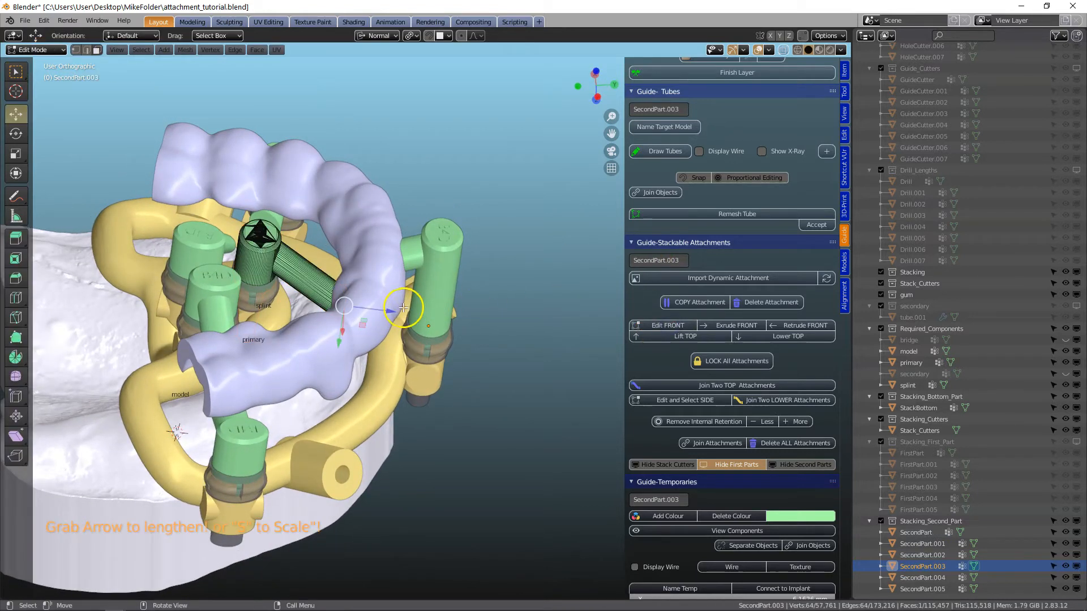
middle_drag(408, 308, 401, 291)
drag(343, 331, 351, 404)
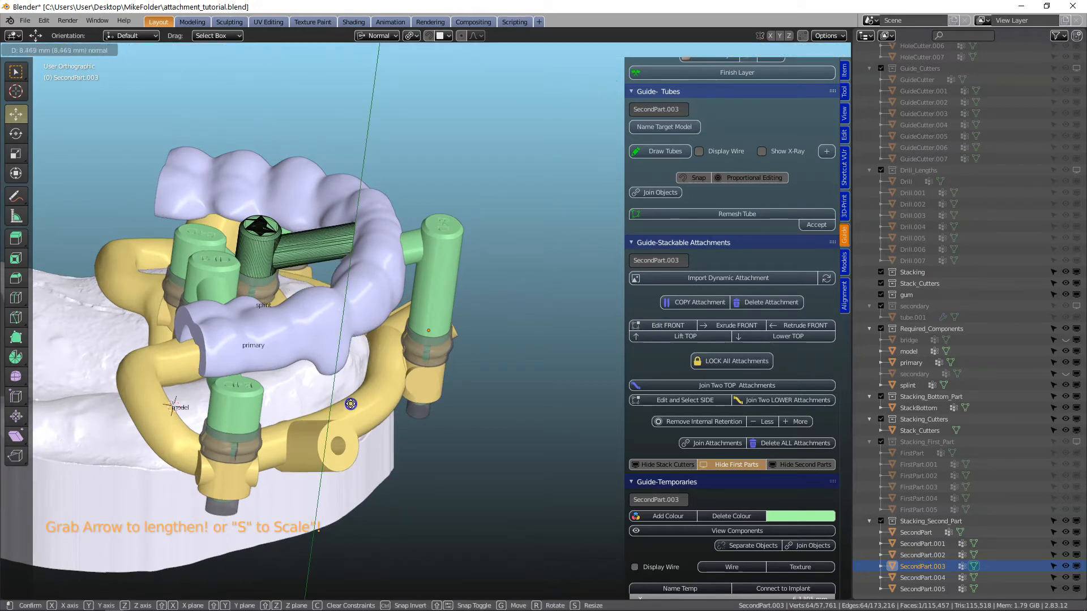
click(351, 403)
middle_drag(351, 404, 348, 324)
key(g)
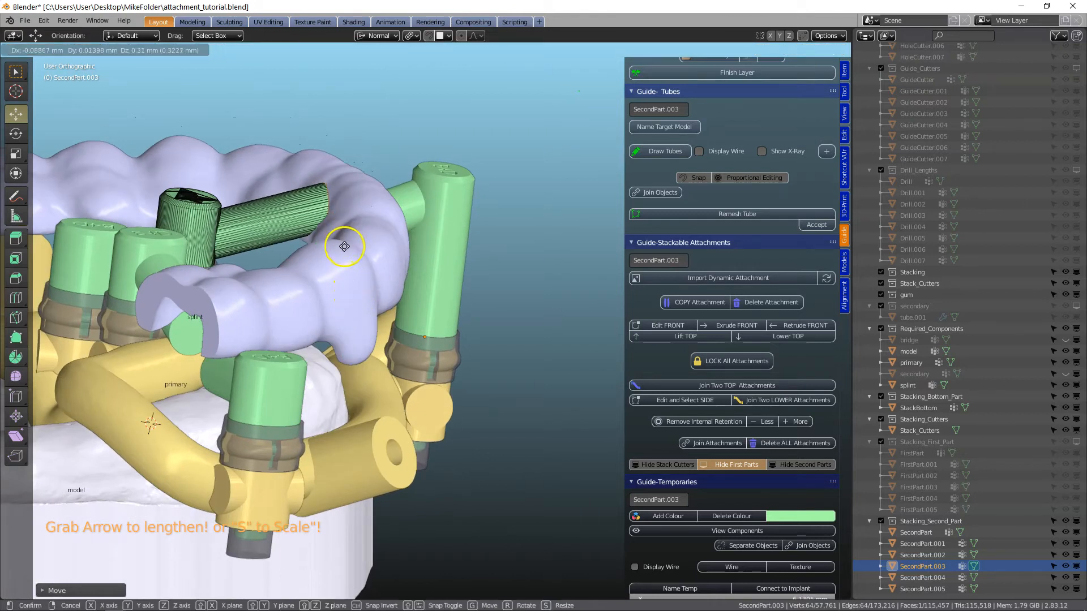
click(364, 243)
middle_drag(364, 243, 387, 330)
key(Tab)
Select SecondPart.001 and lift its top until its arm meets the side of the splint.
click(555, 327)
shift+middle_drag(559, 280, 439, 340)
scroll(433, 333, up, 1)
click(660, 324)
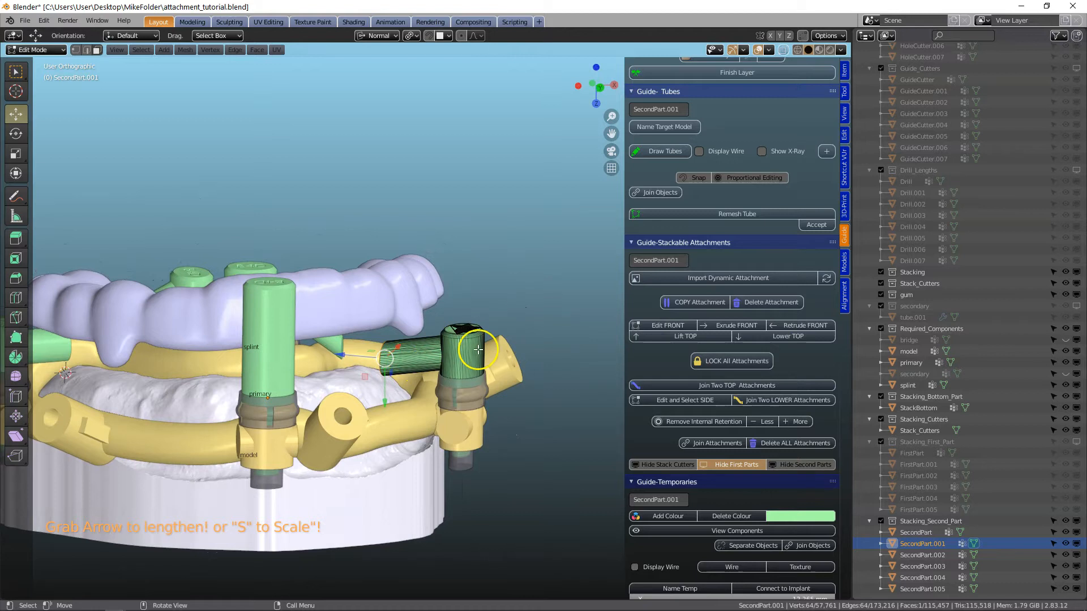
scroll(478, 349, down, 2)
key(Tab)
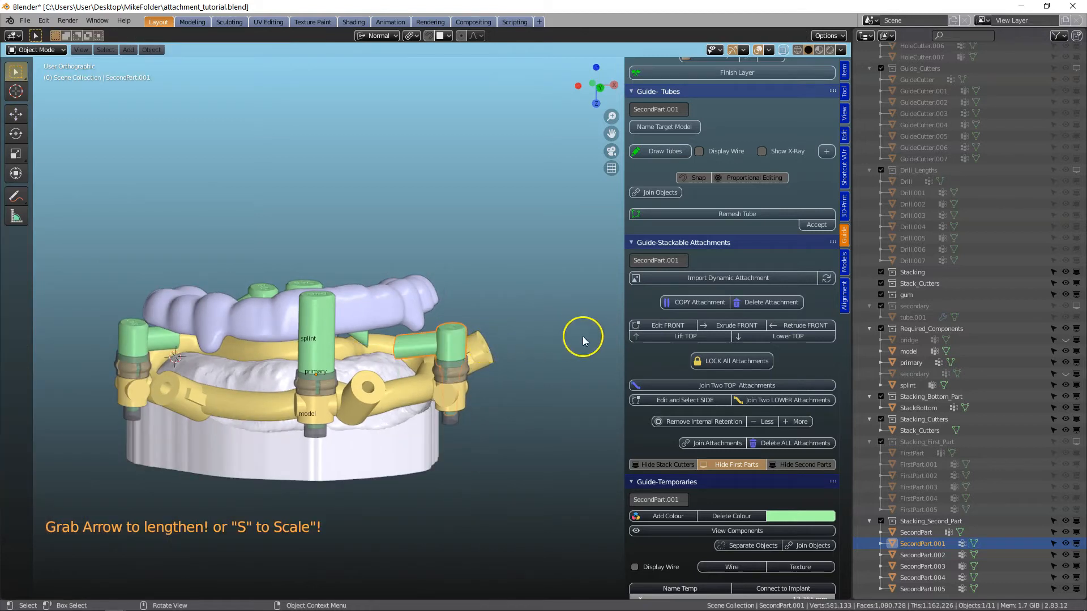
click(706, 338)
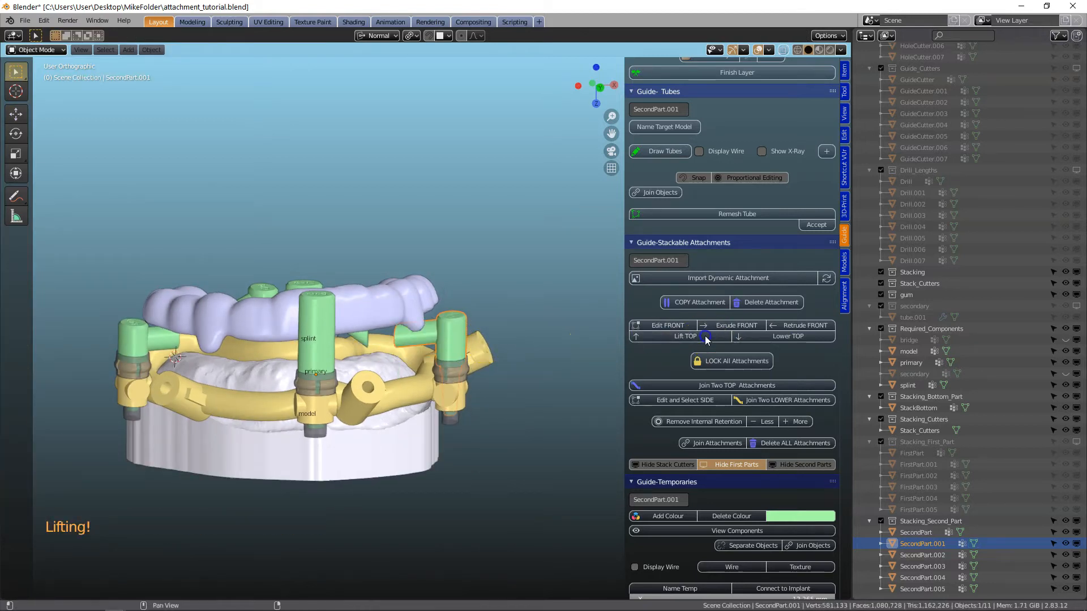
middle_drag(478, 311, 217, 362)
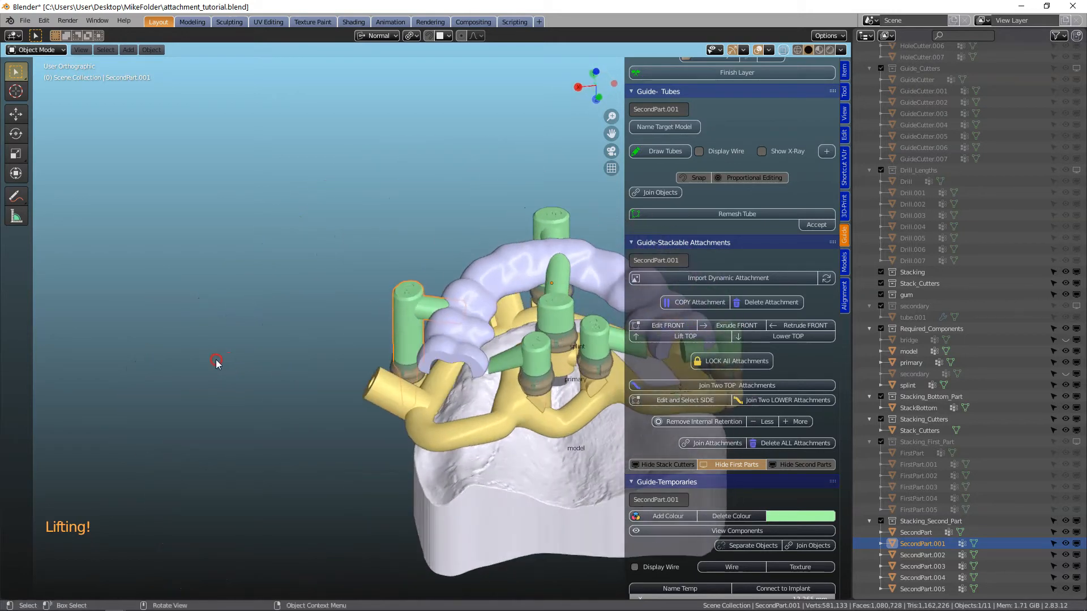
Select SecondPart.002 on the palatal side and lift its top towards the splint.
click(532, 355)
middle_drag(532, 354, 642, 363)
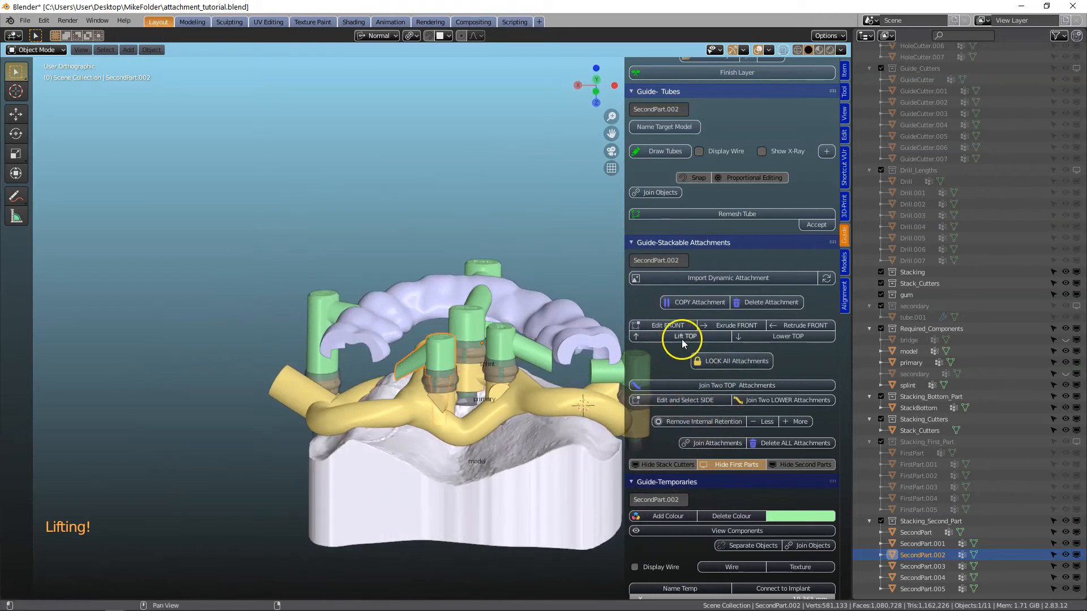
click(683, 338)
click(684, 337)
mouse_move(435, 336)
middle_down()
mouse_move(433, 289)
mouse_move(442, 326)
middle_up()
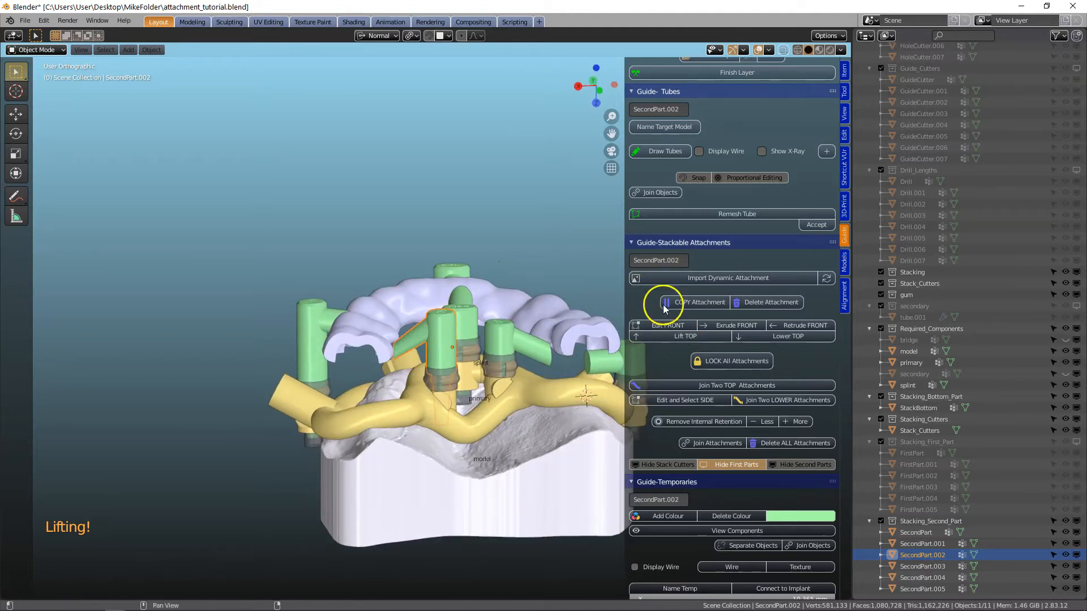
Edit the front of SecondPart.002 and move its arm end so that it enters the nearby side of the splint.
click(668, 326)
scroll(403, 347, up, 3)
mouse_move(401, 347)
middle_down()
mouse_move(392, 375)
mouse_move(389, 360)
middle_up()
drag(389, 362, 370, 322)
middle_drag(379, 348, 485, 413)
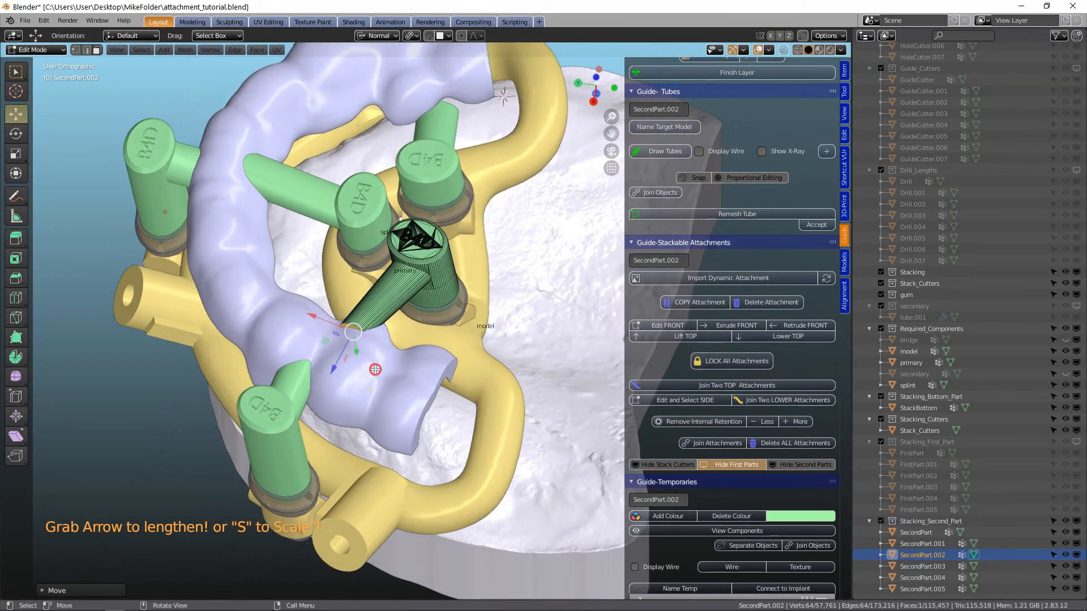
middle_drag(374, 375, 275, 352)
key(Tab)
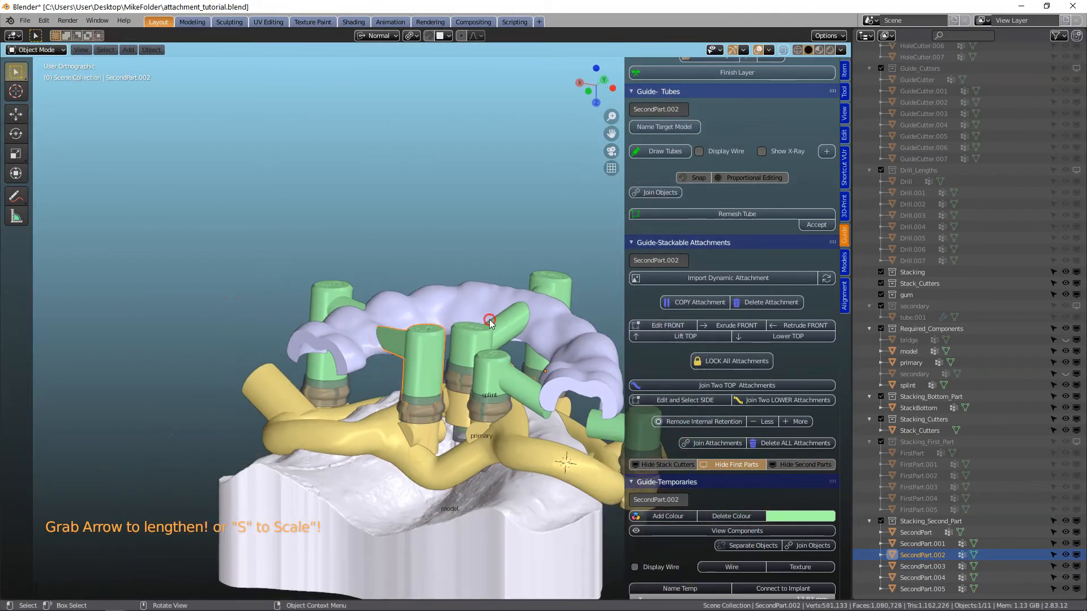
Edit the front of SecondPart.005 and extend its arm end into the posterior section of the splint.
middle_drag(520, 336, 550, 307)
click(541, 380)
shift+middle_drag(540, 380, 446, 363)
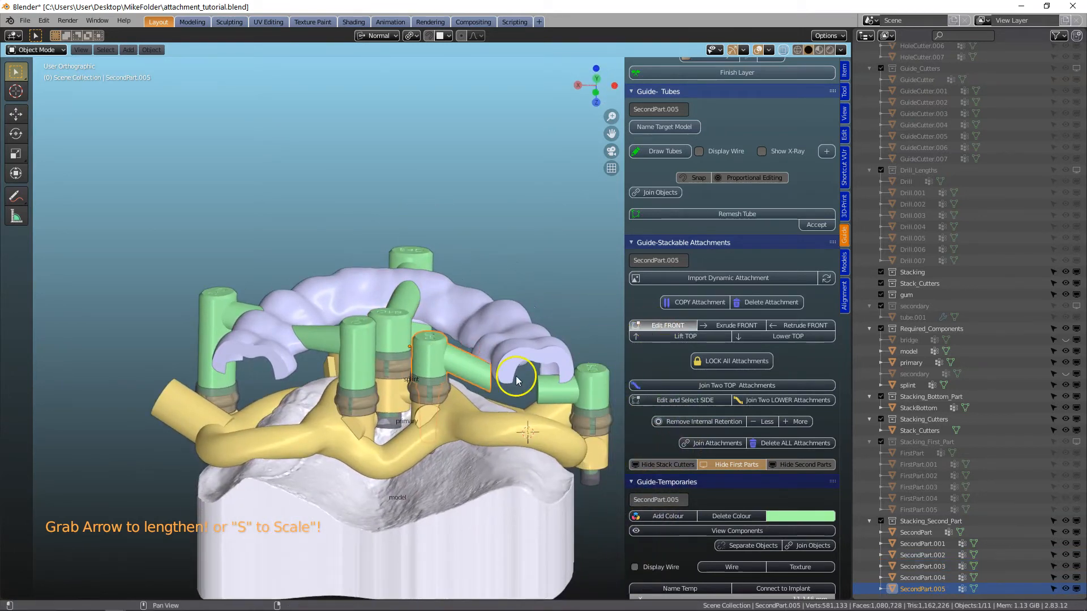
scroll(482, 402, up, 2)
mouse_move(482, 403)
middle_down()
mouse_move(493, 406)
mouse_move(486, 399)
middle_up()
drag(519, 389, 535, 363)
middle_drag(535, 364, 486, 418)
drag(535, 364, 558, 367)
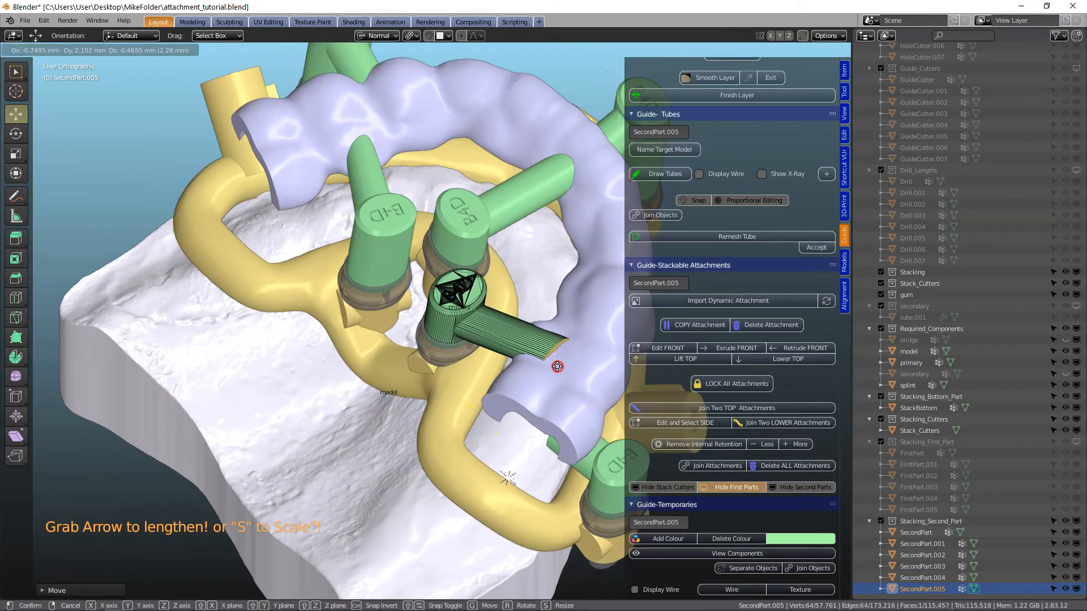
click(561, 375)
mouse_move(562, 374)
middle_down()
mouse_move(577, 368)
mouse_move(540, 374)
middle_up()
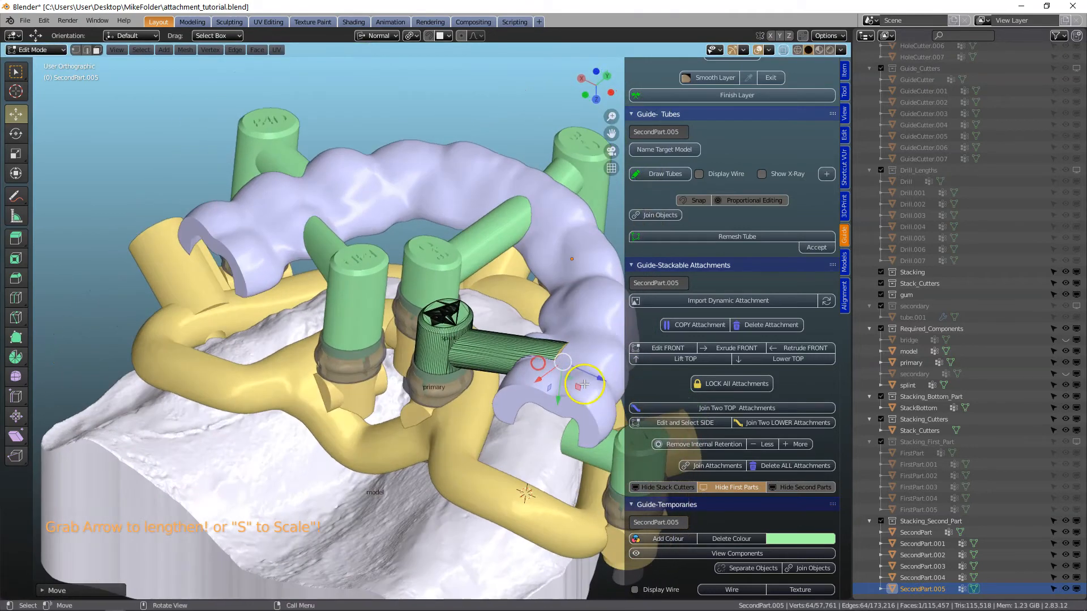
Scale down the front end of SecondPart.005's arm to about 0.68 and return to Object Mode.
scroll(594, 388, up, 2)
key(s)
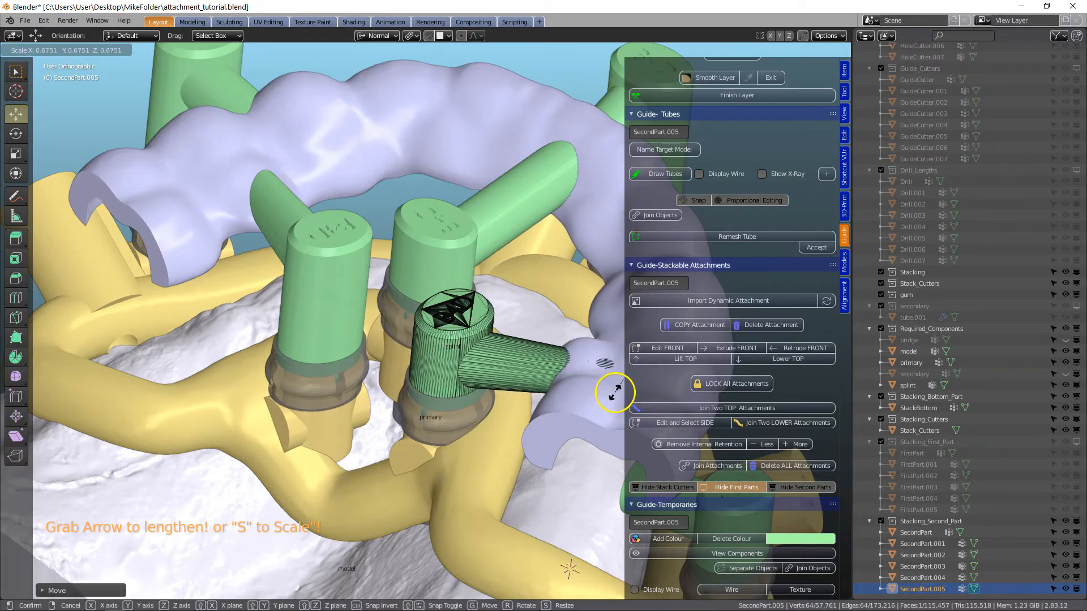
click(615, 389)
middle_drag(615, 390, 555, 386)
scroll(383, 353, down, 1)
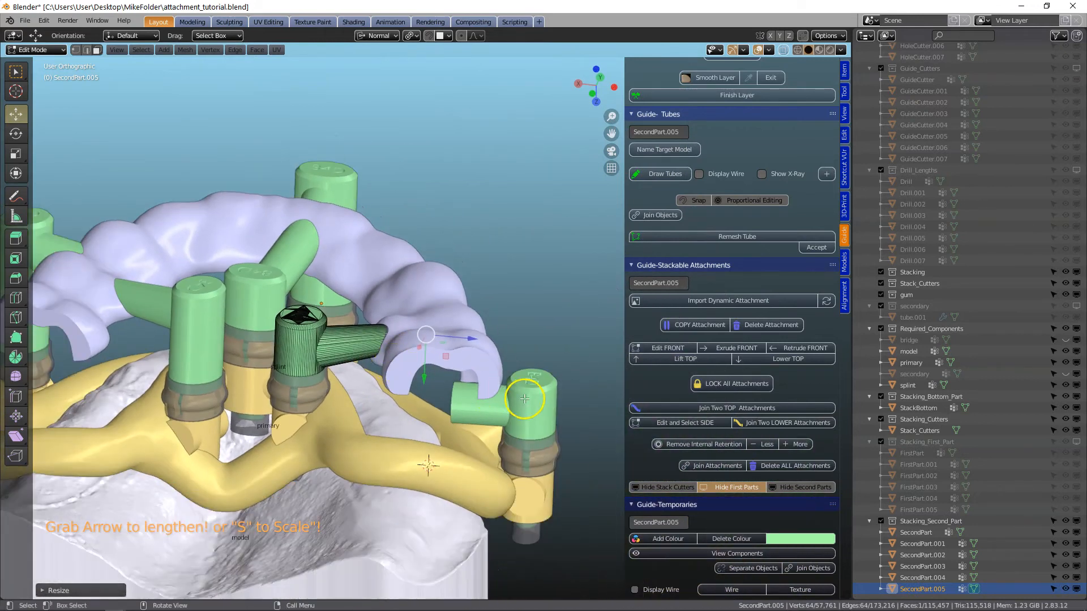
key(Tab)
Select SecondPart.004 and examine the inner surface of the splint's posterior end where the connector arms enter it.
click(541, 396)
middle_drag(541, 395, 442, 435)
scroll(413, 386, up, 1)
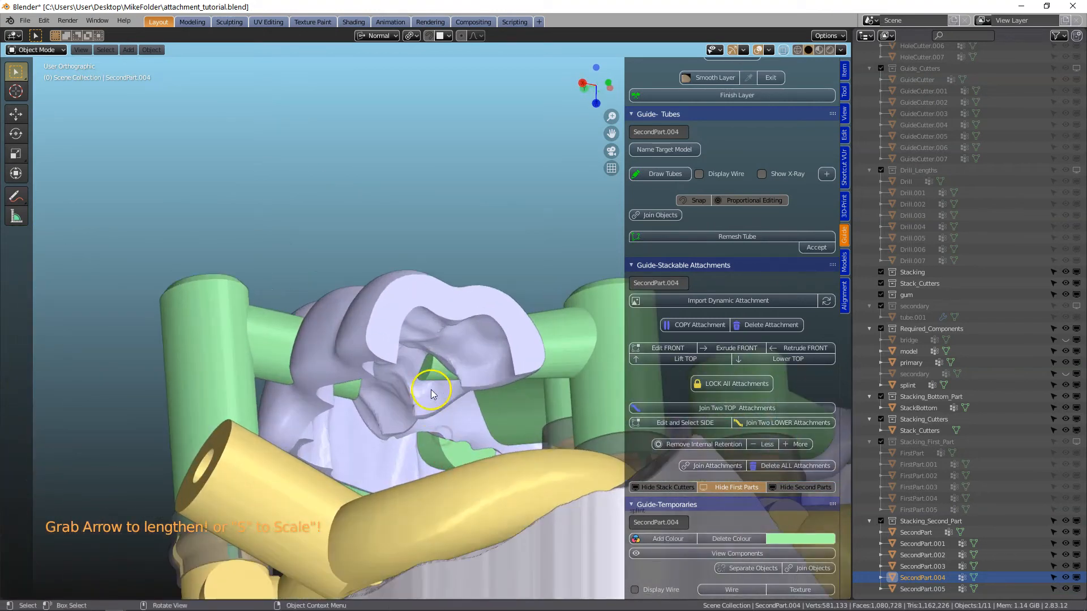
scroll(422, 387, up, 1)
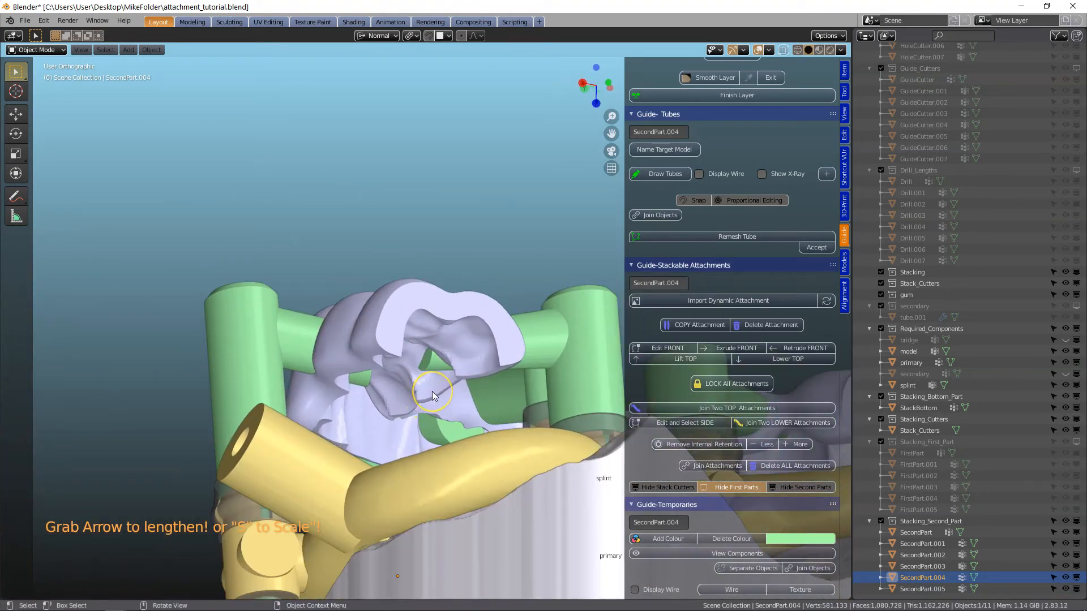
middle_drag(435, 383, 421, 340)
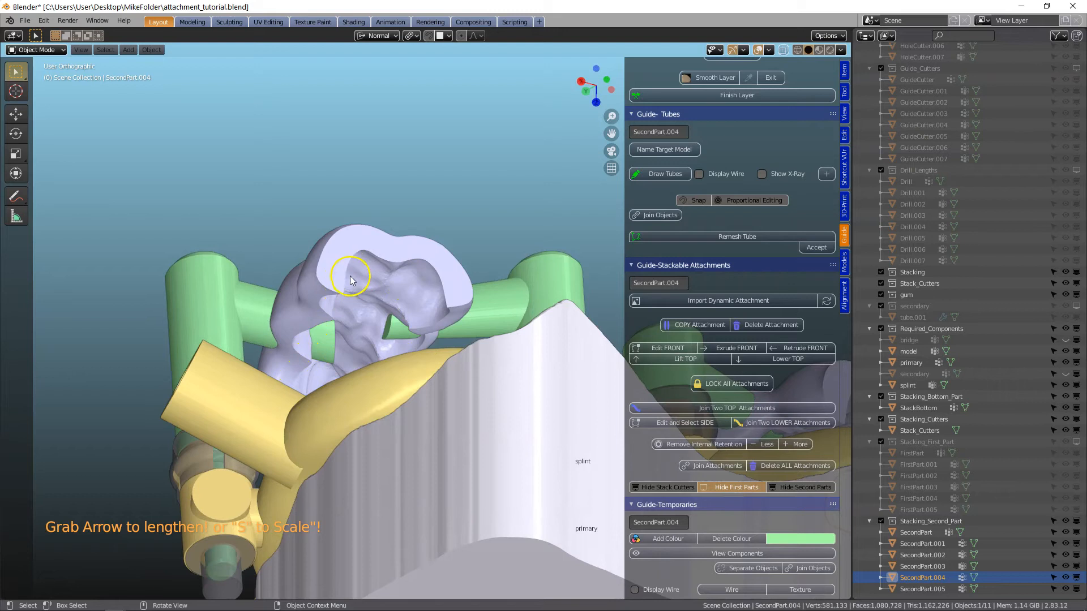
scroll(348, 298, down, 1)
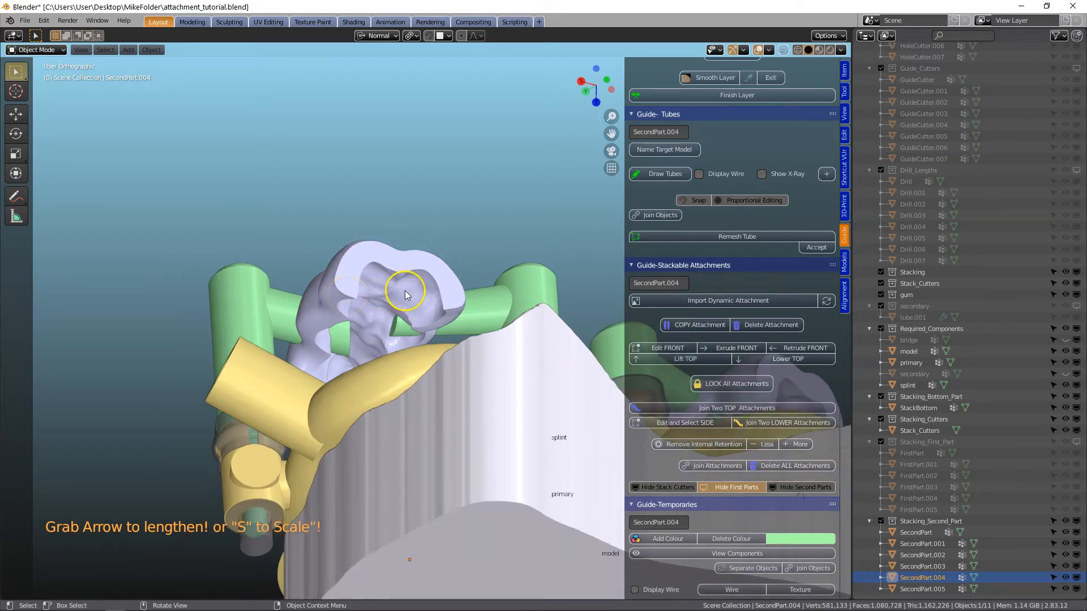
middle_drag(403, 288, 404, 290)
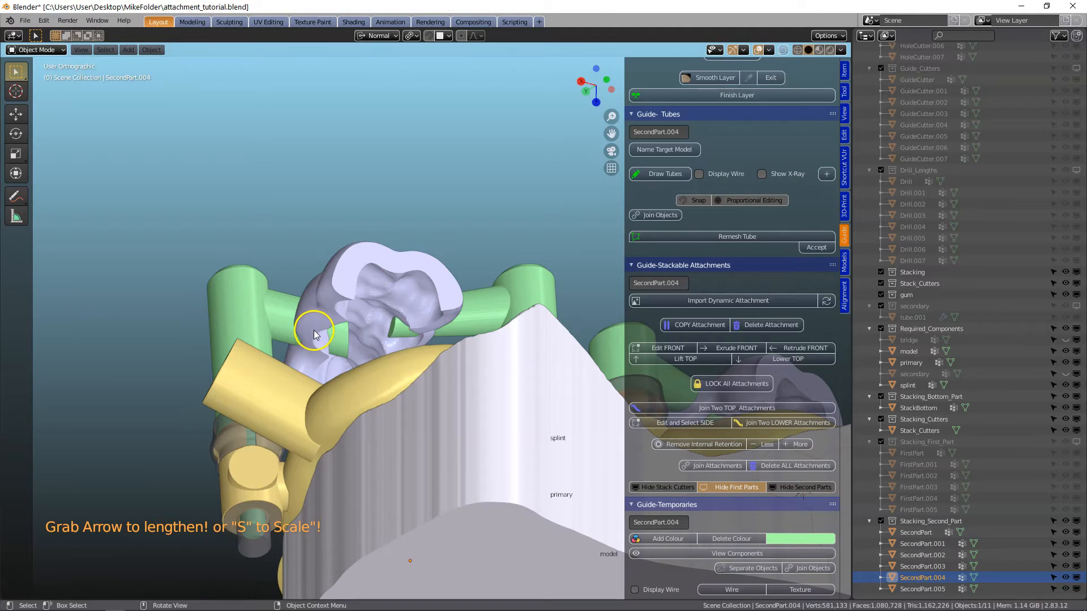
middle_drag(310, 317, 334, 362)
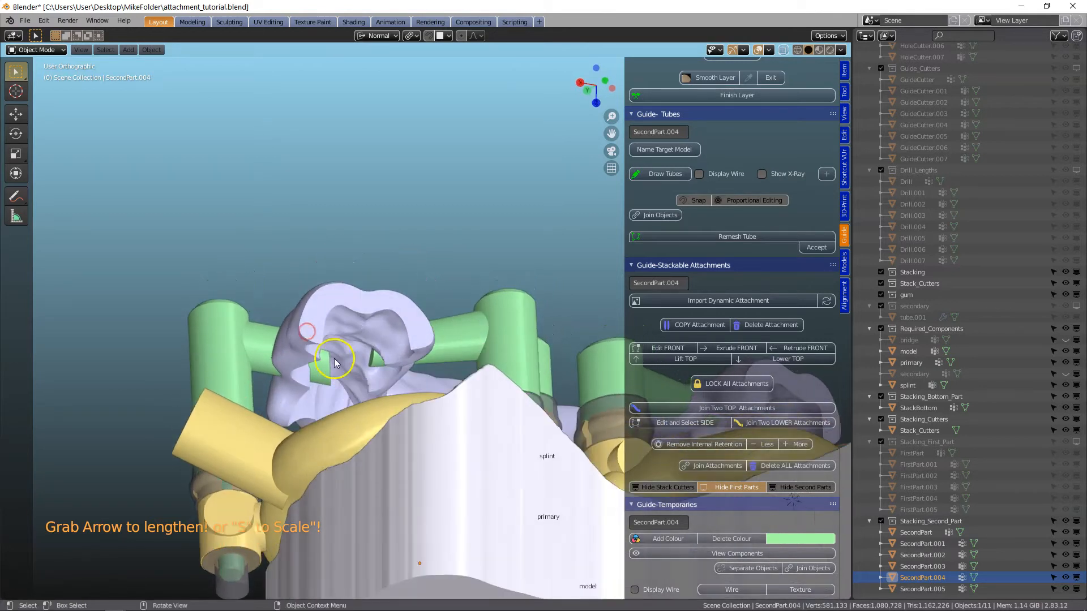
scroll(358, 388, up, 3)
scroll(347, 402, down, 2)
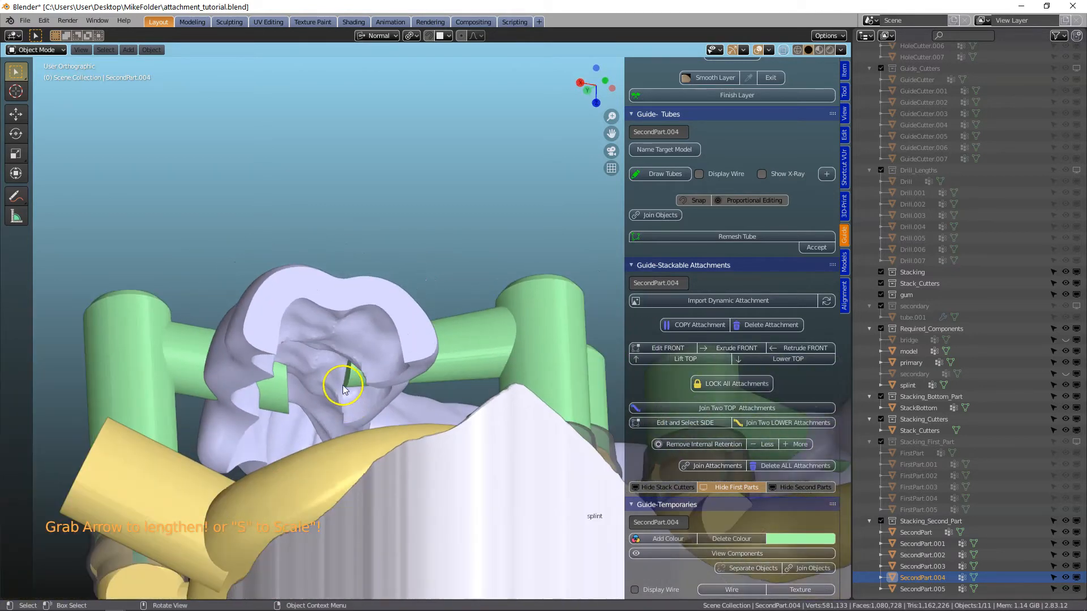
Lower the front end of SecondPart.002's arm inside the splint and return to Object Mode.
click(353, 375)
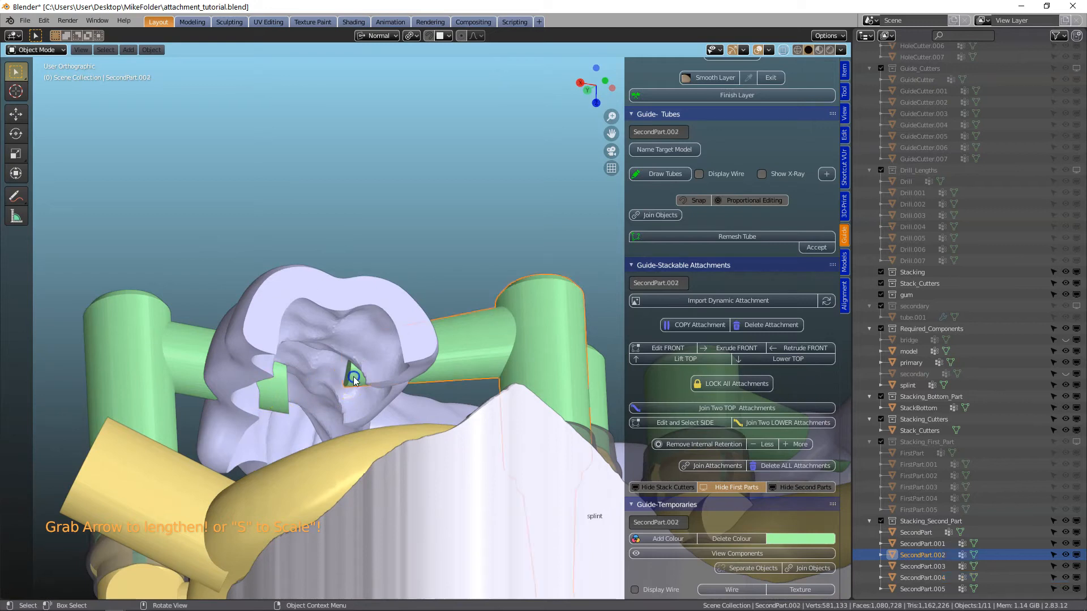
key(Tab)
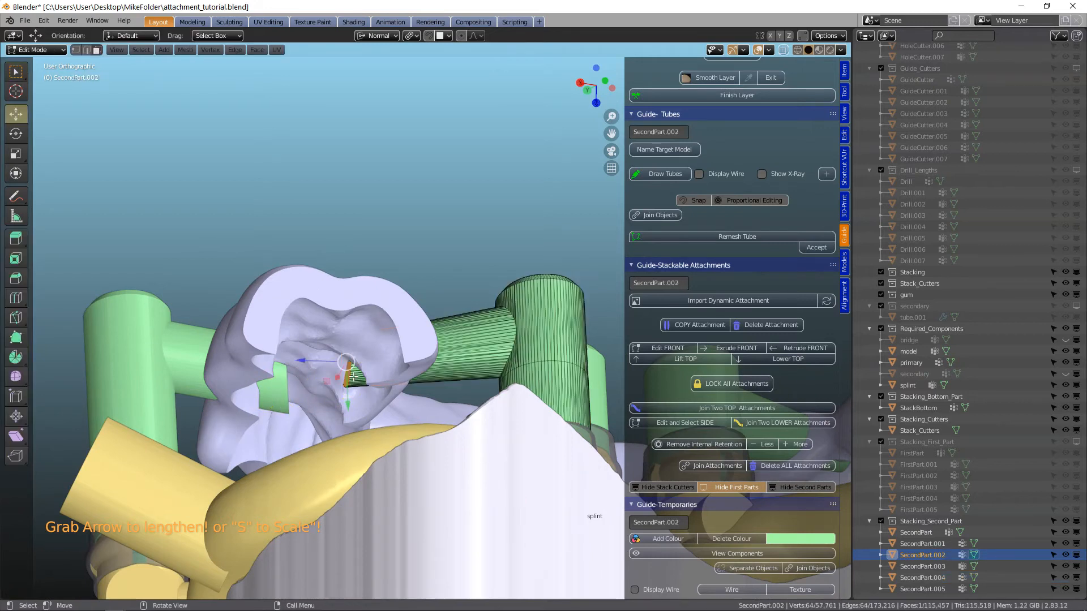
drag(342, 401, 363, 390)
click(383, 340)
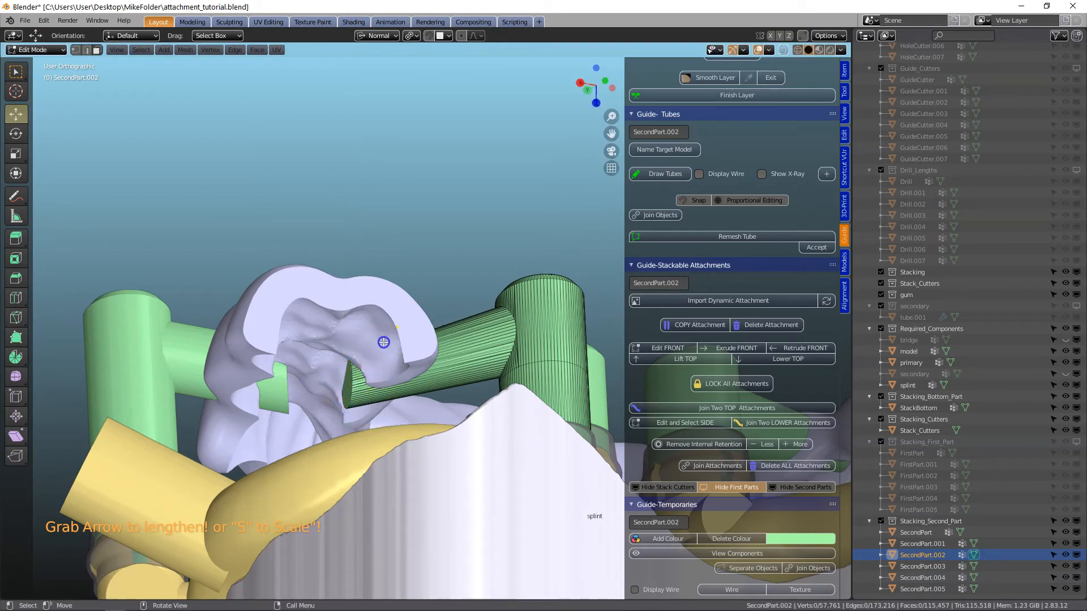
scroll(383, 339, up, 5)
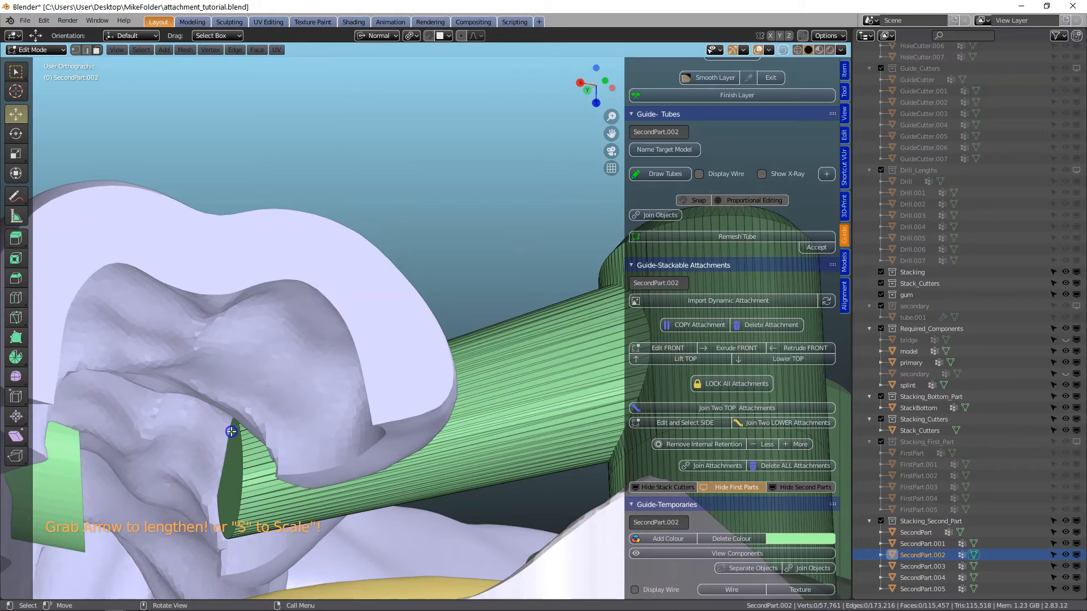
middle_drag(287, 484, 343, 432)
key(Tab)
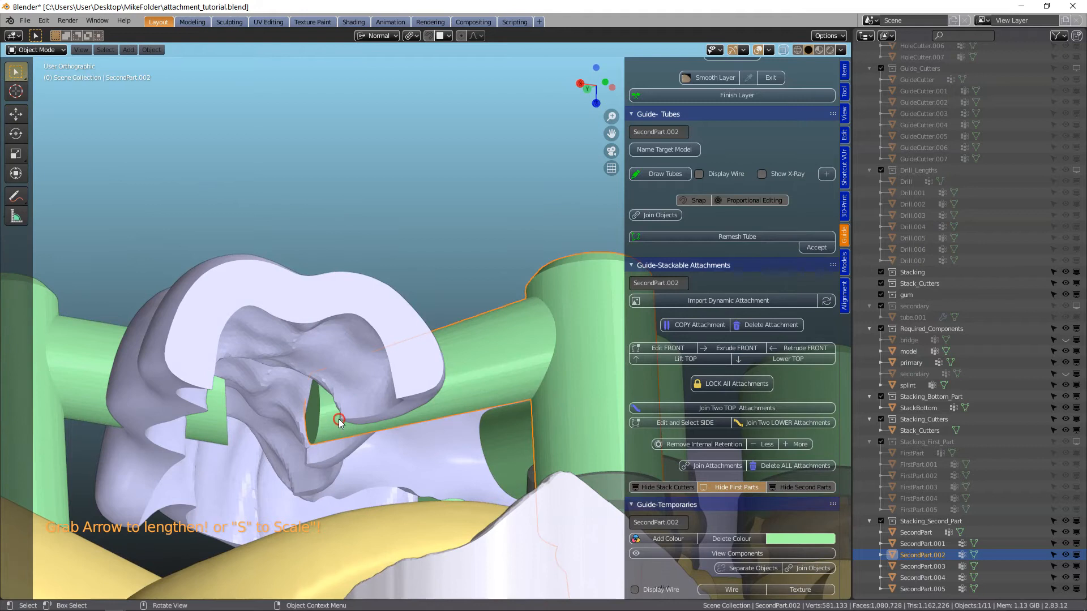
key(Tab)
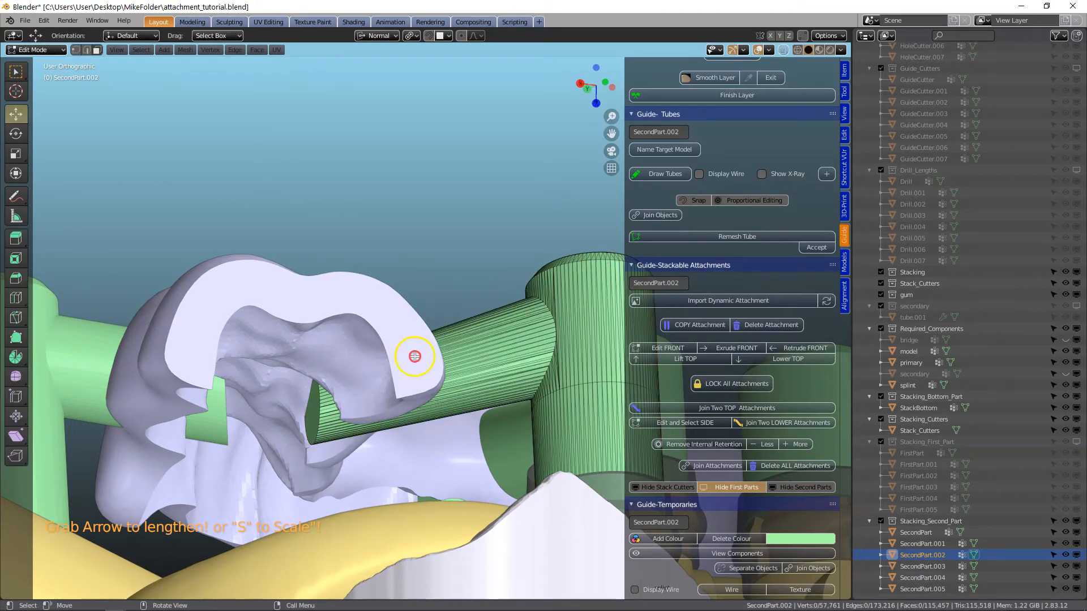
key(Tab)
Edit the front of SecondPart.002, raise its arm end slightly inside the splint, and return to Object Mode.
click(658, 347)
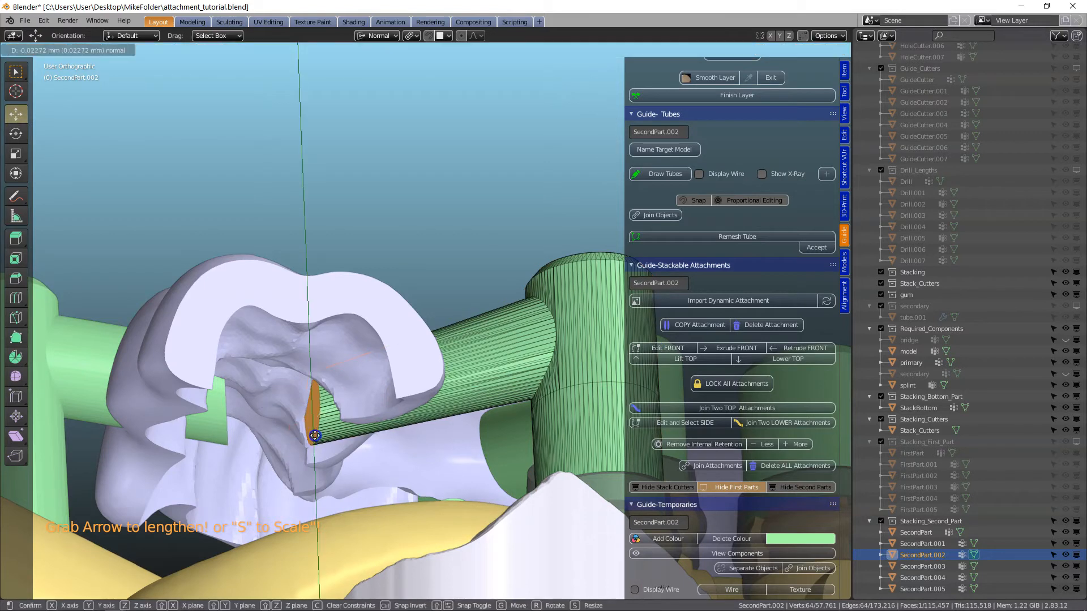
click(316, 458)
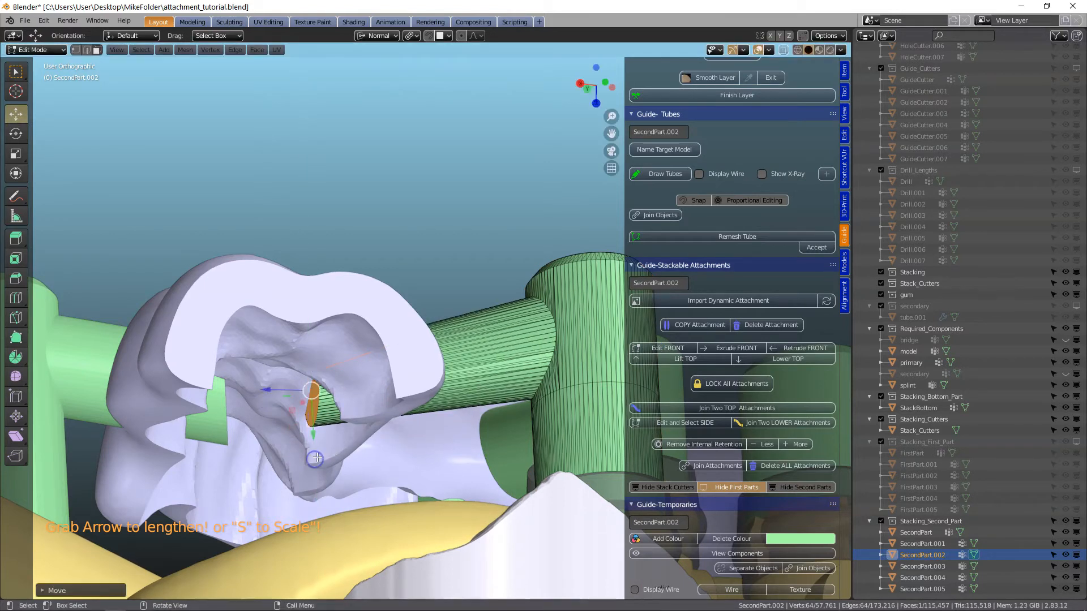
scroll(316, 457, up, 4)
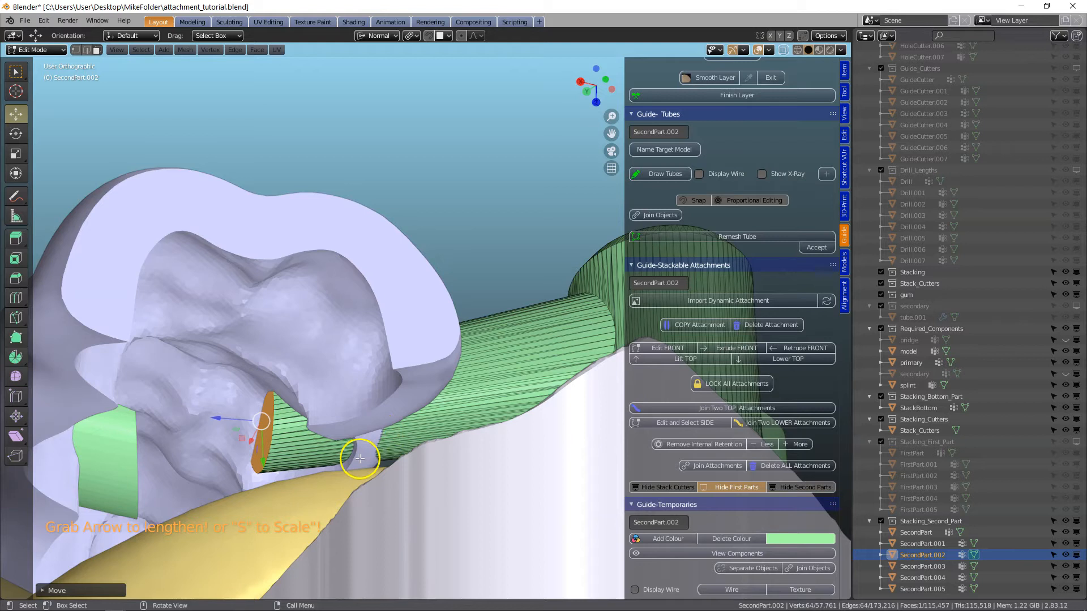
scroll(368, 448, down, 3)
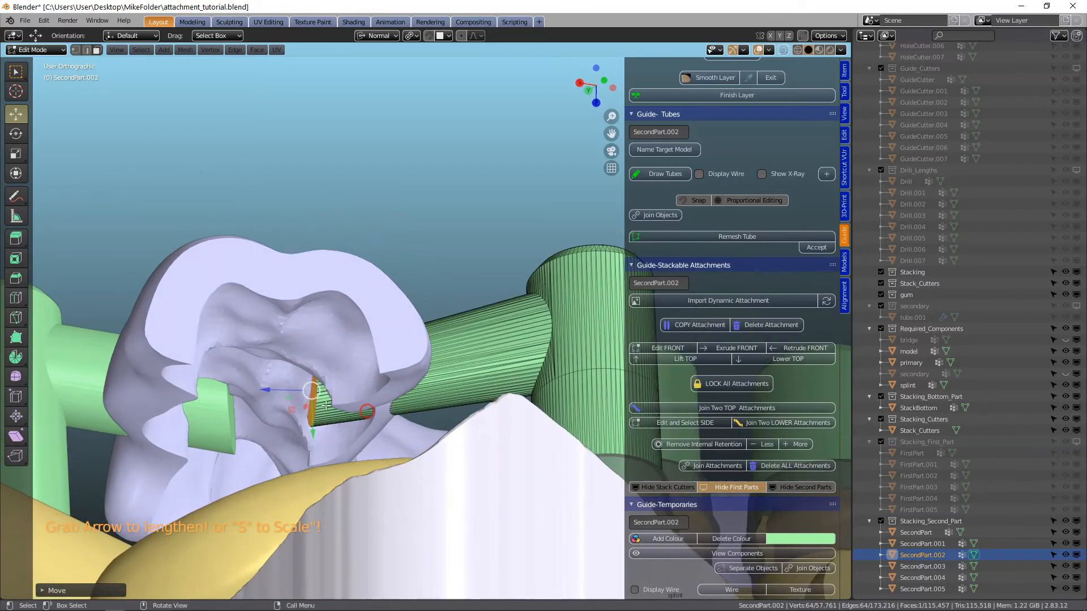
middle_drag(327, 405, 305, 357)
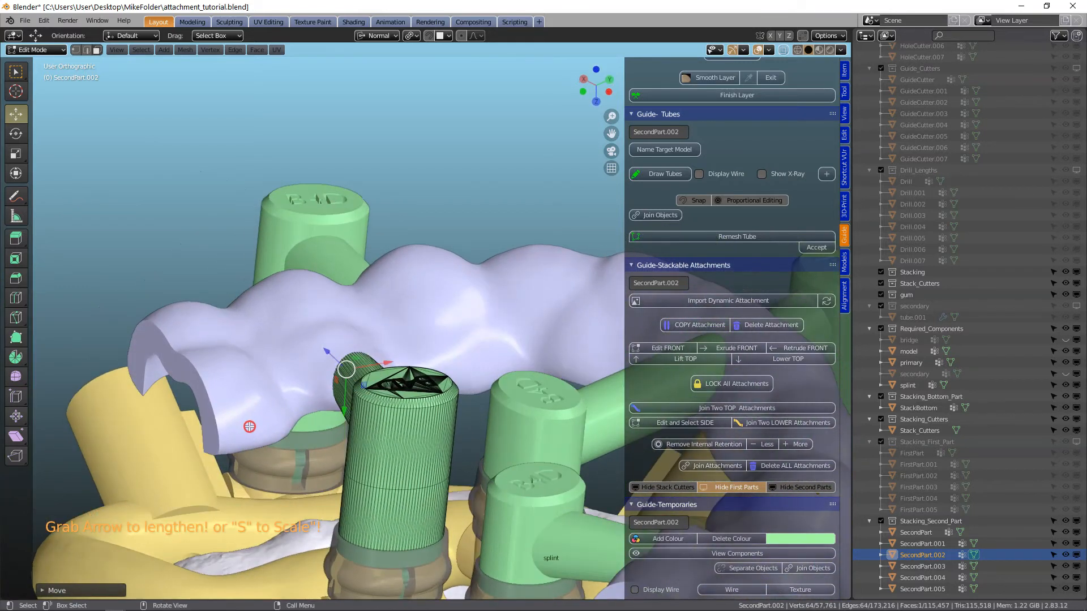
scroll(369, 408, down, 2)
key(Tab)
scroll(369, 407, down, 3)
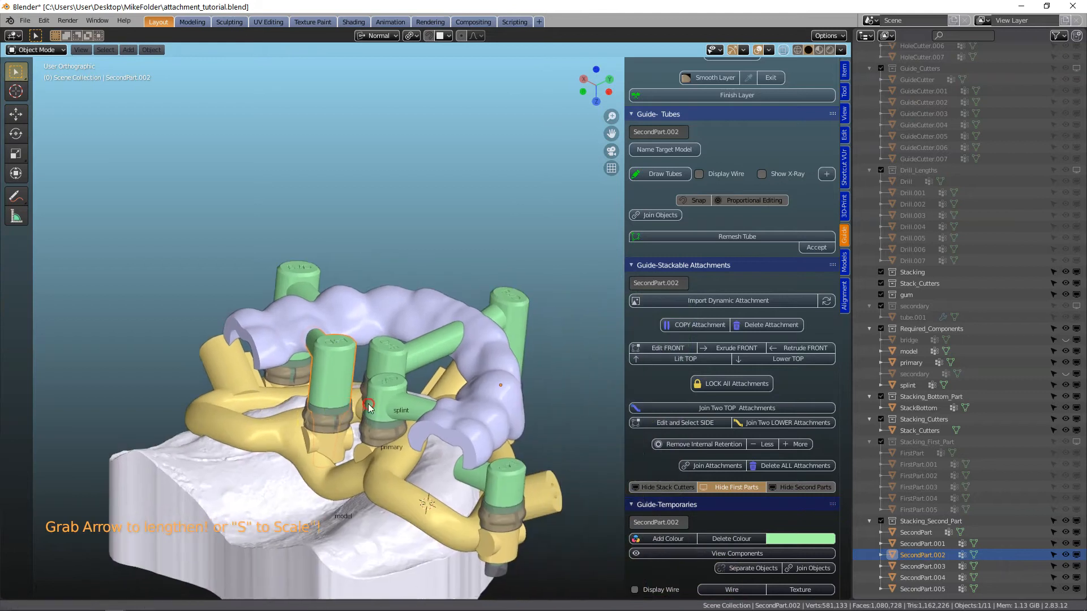
Select SecondPart.004, lift its top two steps and lower it back one step.
shift+middle_drag(368, 405, 356, 409)
scroll(441, 459, up, 2)
click(517, 550)
middle_drag(516, 550, 477, 274)
scroll(527, 444, up, 1)
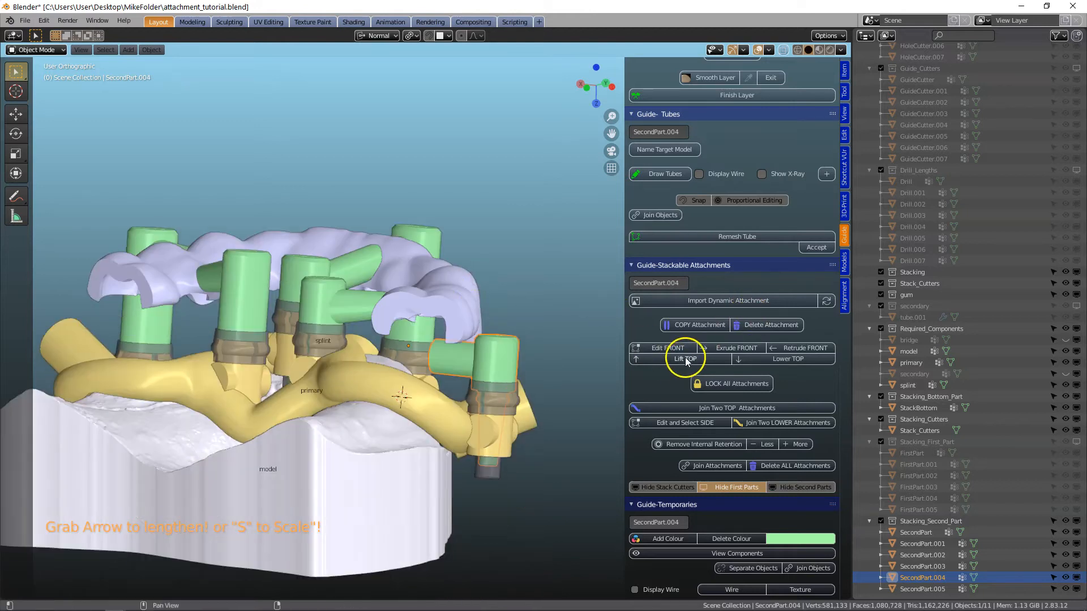
click(690, 360)
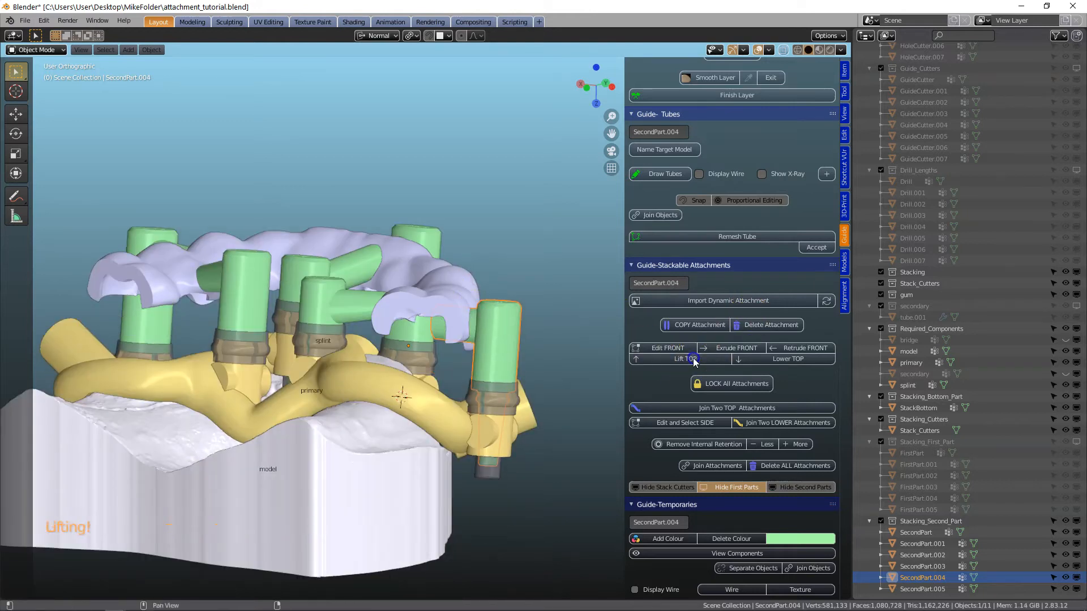
click(693, 360)
middle_drag(497, 343, 505, 354)
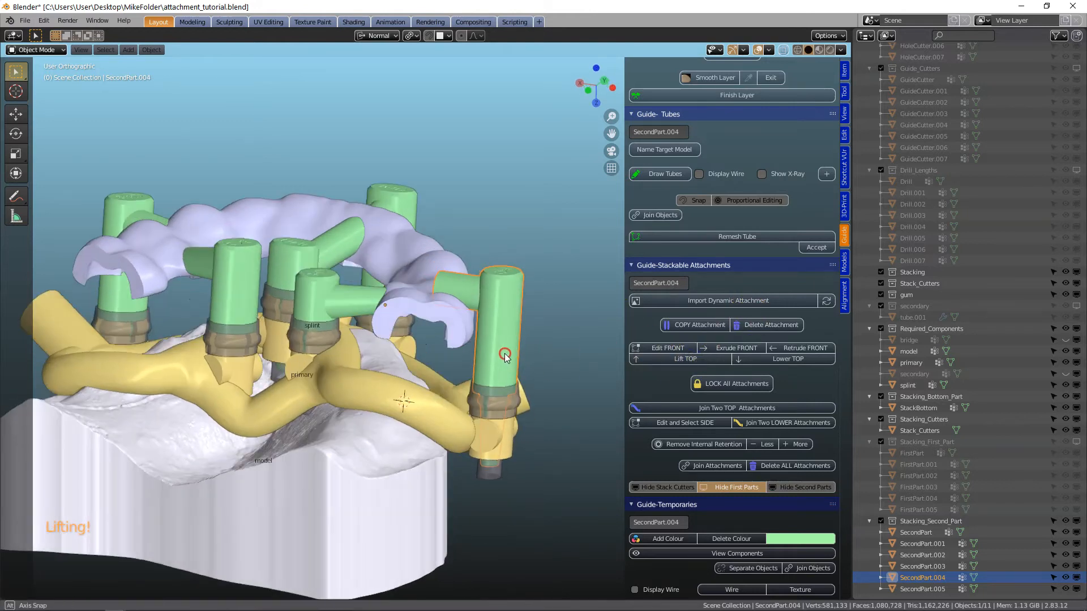
click(791, 358)
click(790, 358)
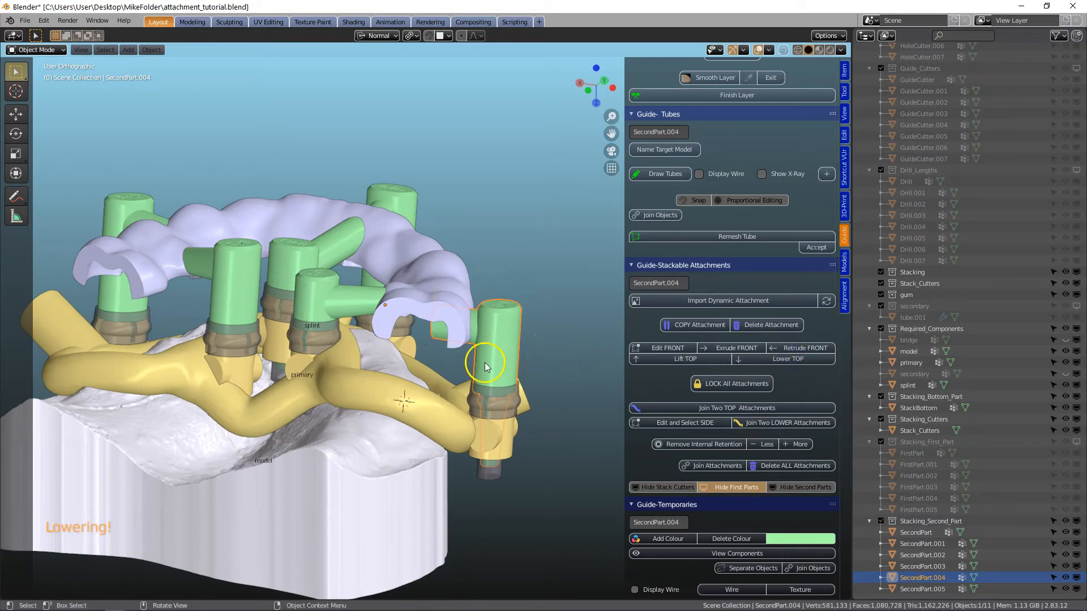
Check SecondPart.004's arm against the splint's posterior end and lift its top one more step.
scroll(485, 368, up, 4)
middle_drag(486, 378, 523, 336)
scroll(504, 377, up, 3)
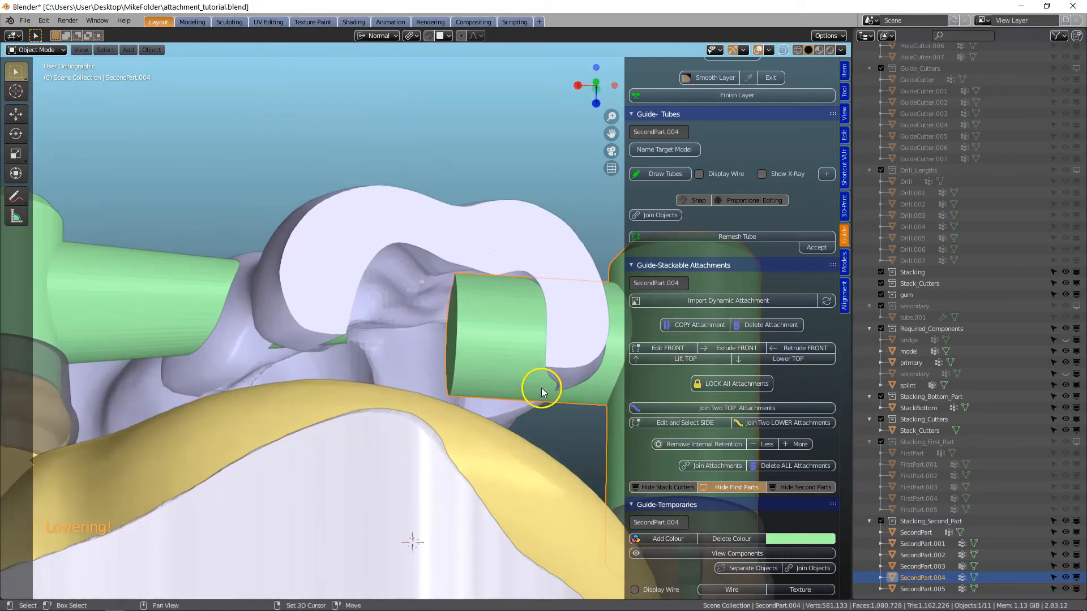
shift+middle_drag(542, 391, 389, 372)
scroll(518, 356, up, 2)
middle_drag(520, 358, 432, 371)
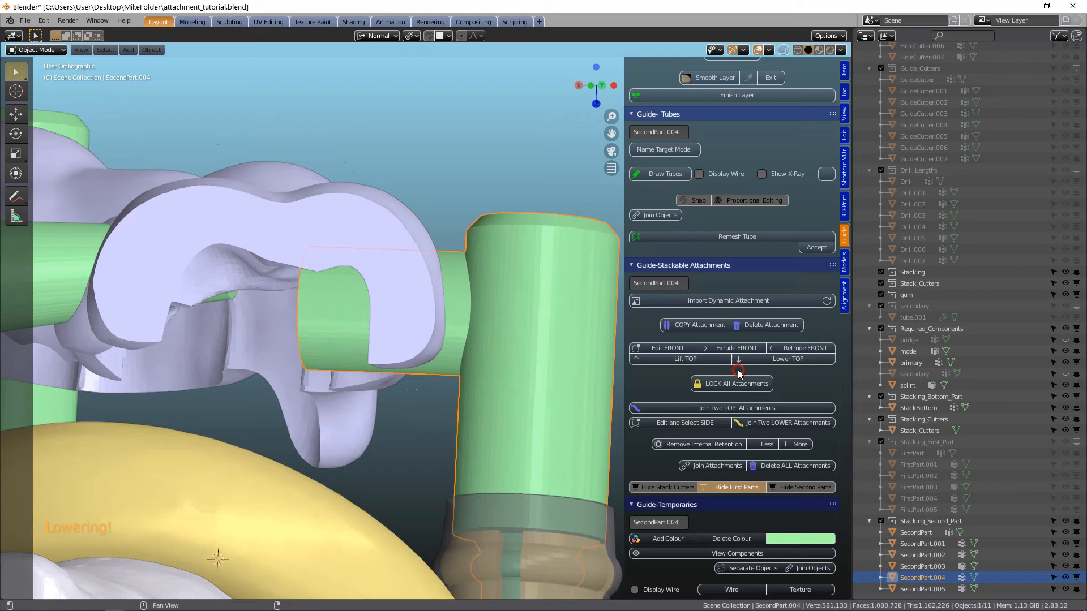
click(701, 363)
middle_drag(445, 320, 442, 327)
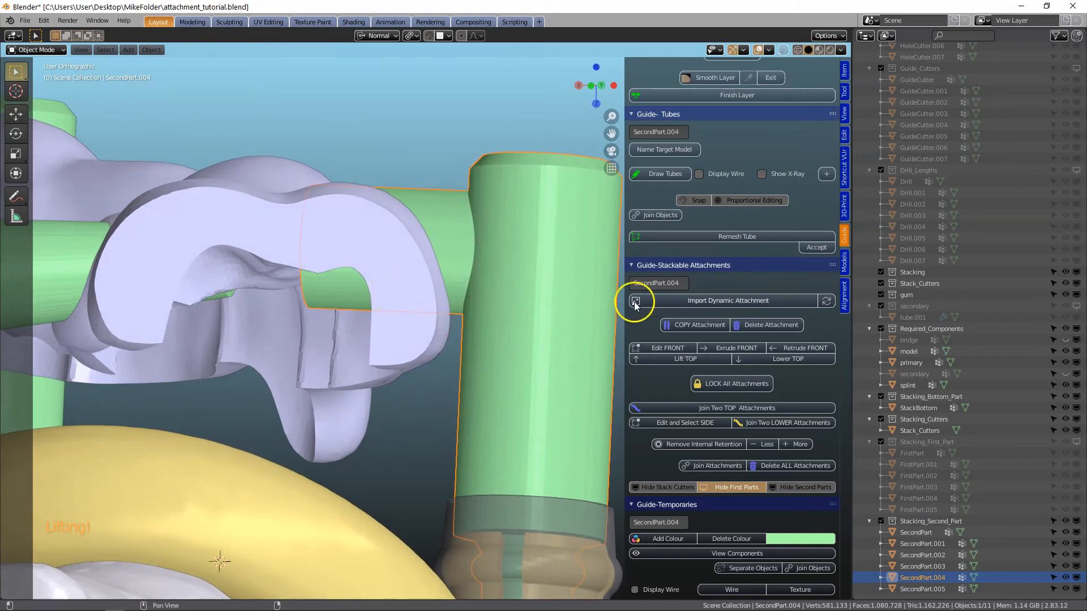
Edit the front of SecondPart.004, lower its arm end inside the splint, and return to Object Mode.
click(663, 347)
drag(308, 275, 324, 257)
middle_drag(330, 309, 274, 557)
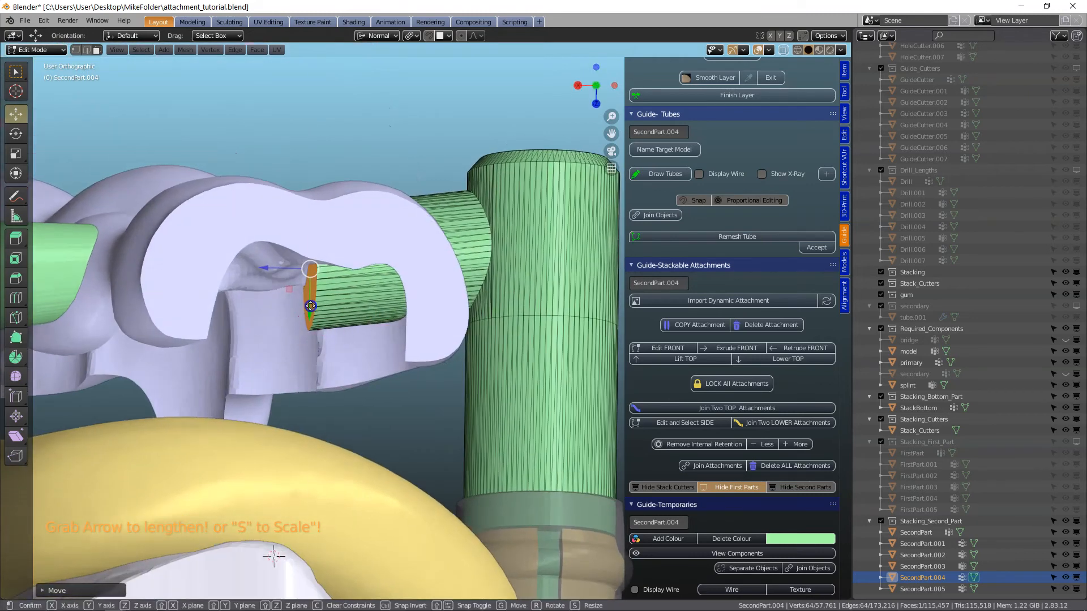
middle_drag(308, 320, 308, 355)
scroll(309, 356, down, 6)
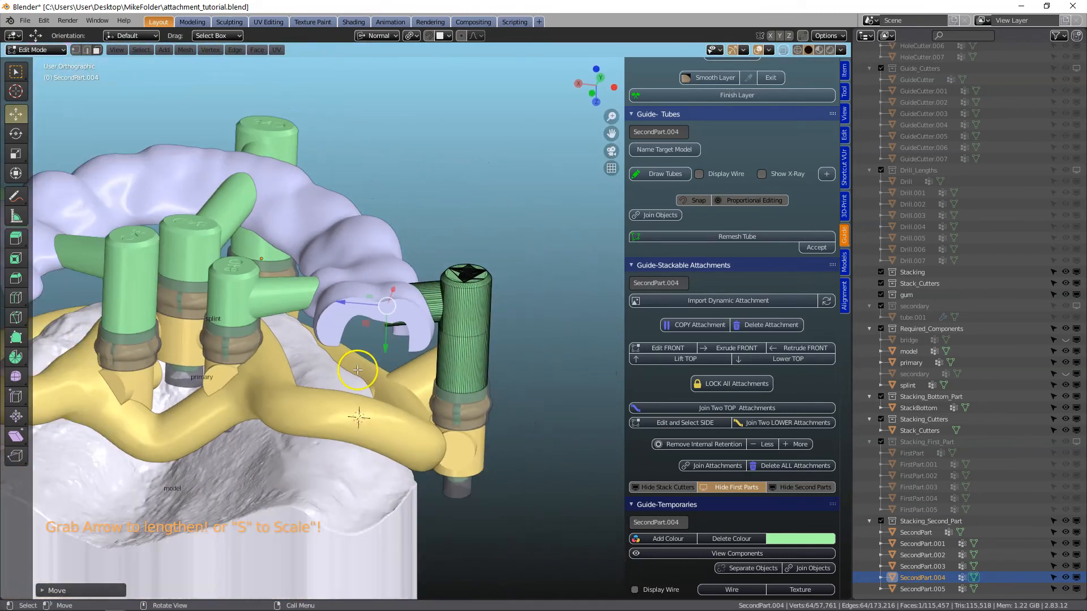
key(Tab)
Select all six SecondPart attachments, with SecondPart as the active one, and join them into one object.
scroll(378, 378, down, 4)
middle_drag(465, 368, 290, 374)
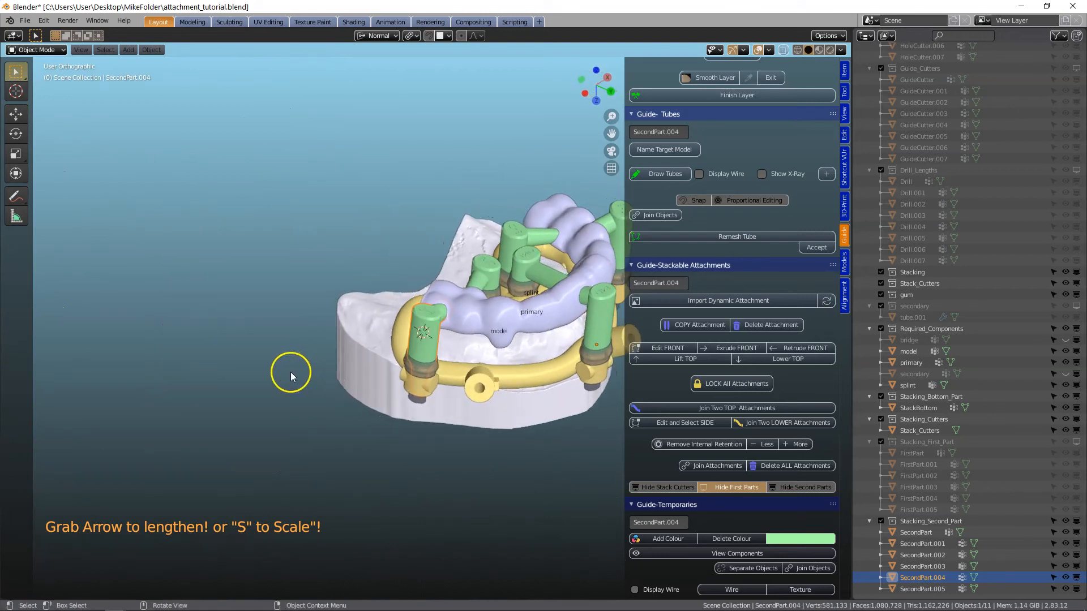
scroll(496, 346, up, 2)
shift+middle_drag(501, 332, 290, 390)
scroll(337, 353, up, 2)
scroll(337, 354, down, 2)
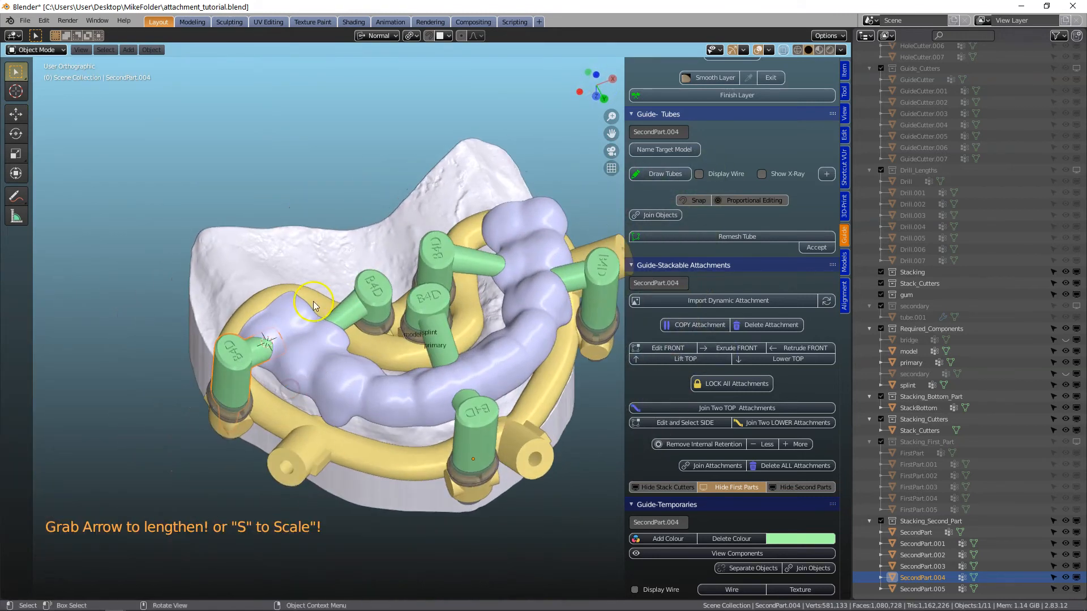
shift+click(369, 289)
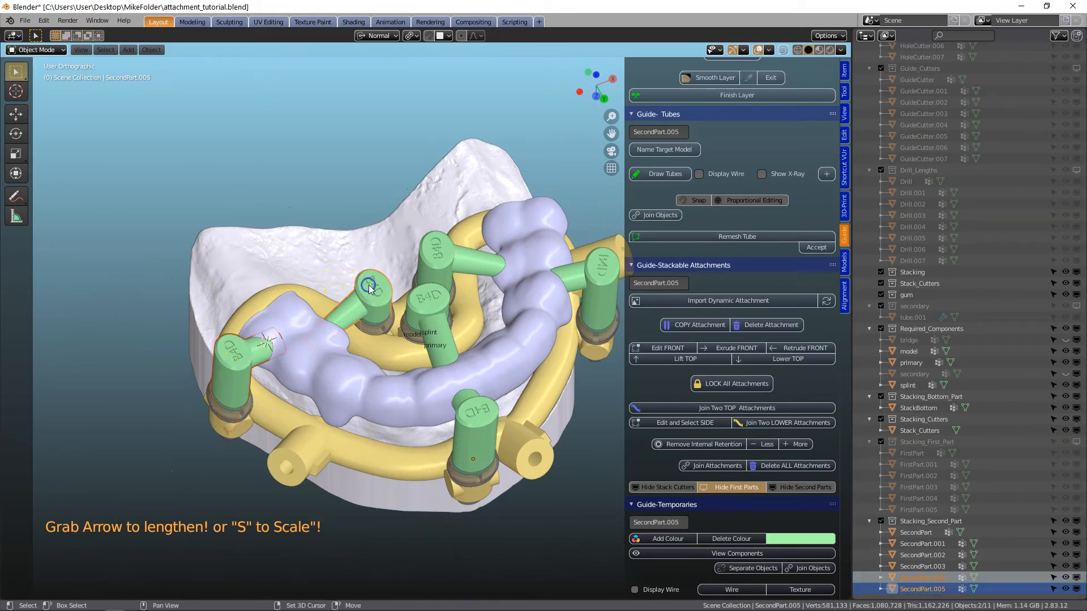
shift+click(425, 304)
shift+click(443, 245)
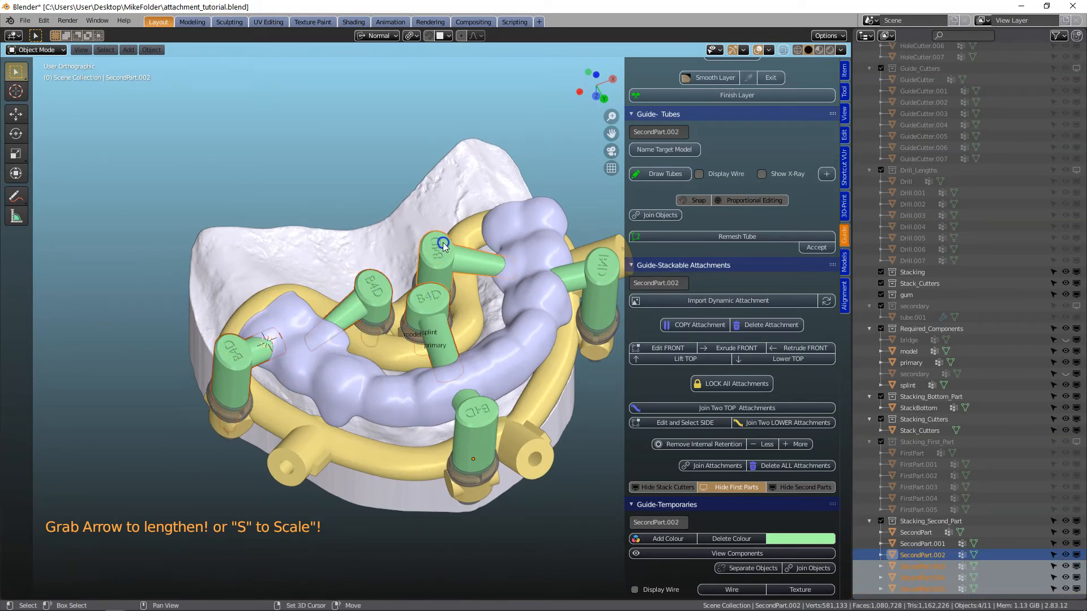
shift+click(596, 268)
shift+click(476, 413)
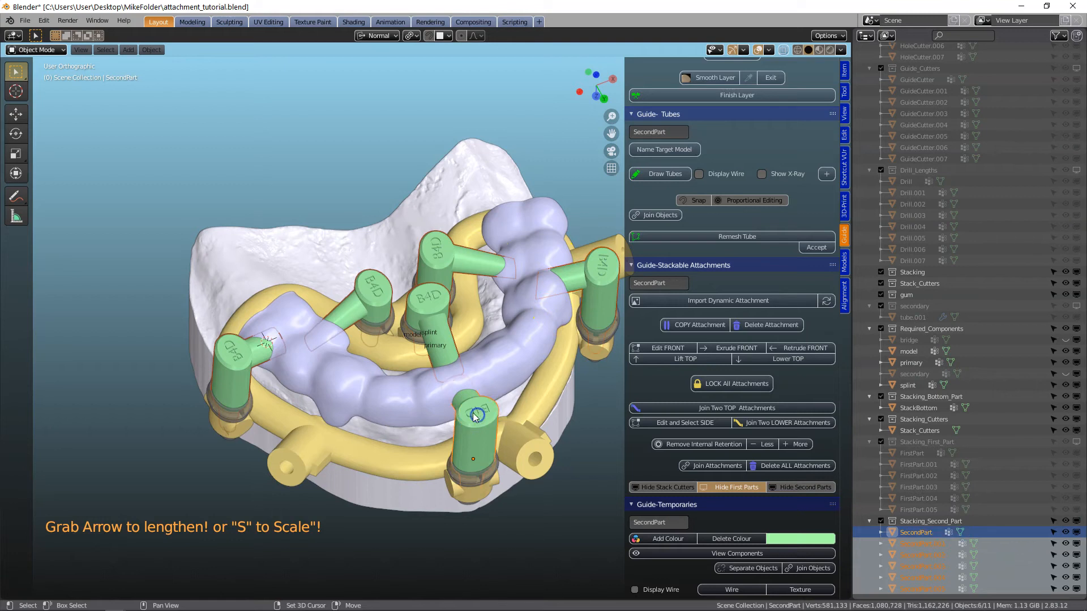
middle_drag(425, 405, 452, 412)
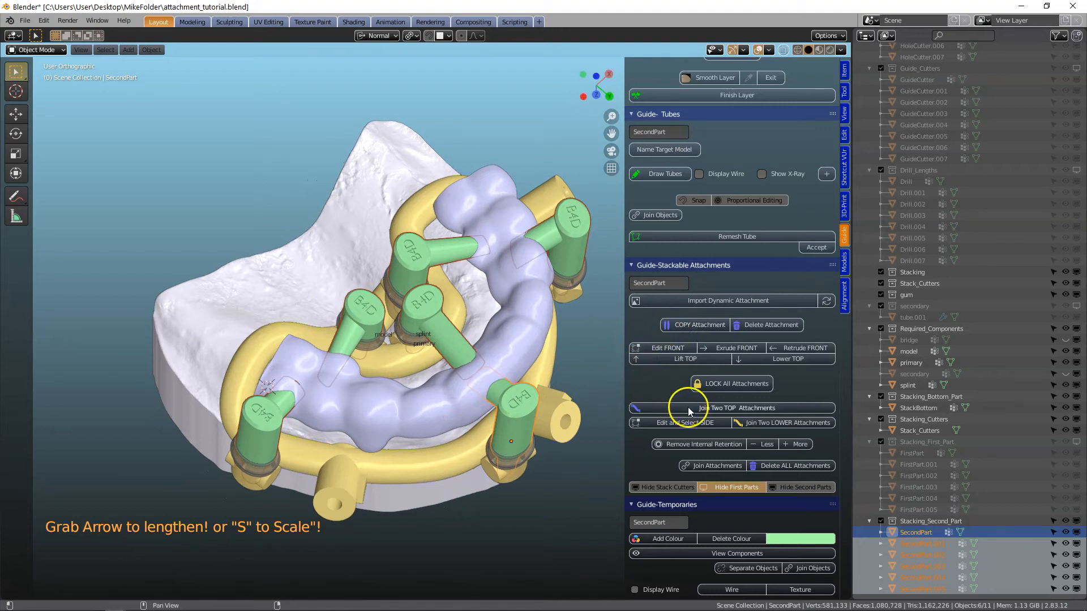
click(658, 218)
middle_drag(502, 390, 434, 361)
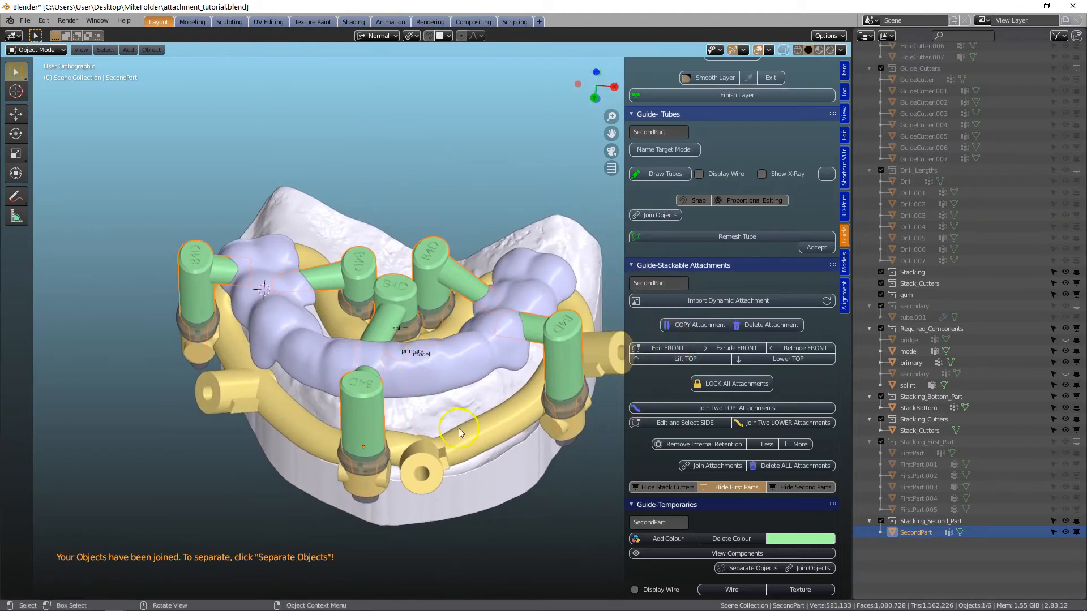
Pick the splint as the cutting counterpart for the joined SecondPart in the Guide Finishing tools and apply the cut.
scroll(708, 473, down, 5)
scroll(651, 447, down, 5)
scroll(664, 465, down, 1)
scroll(674, 425, down, 6)
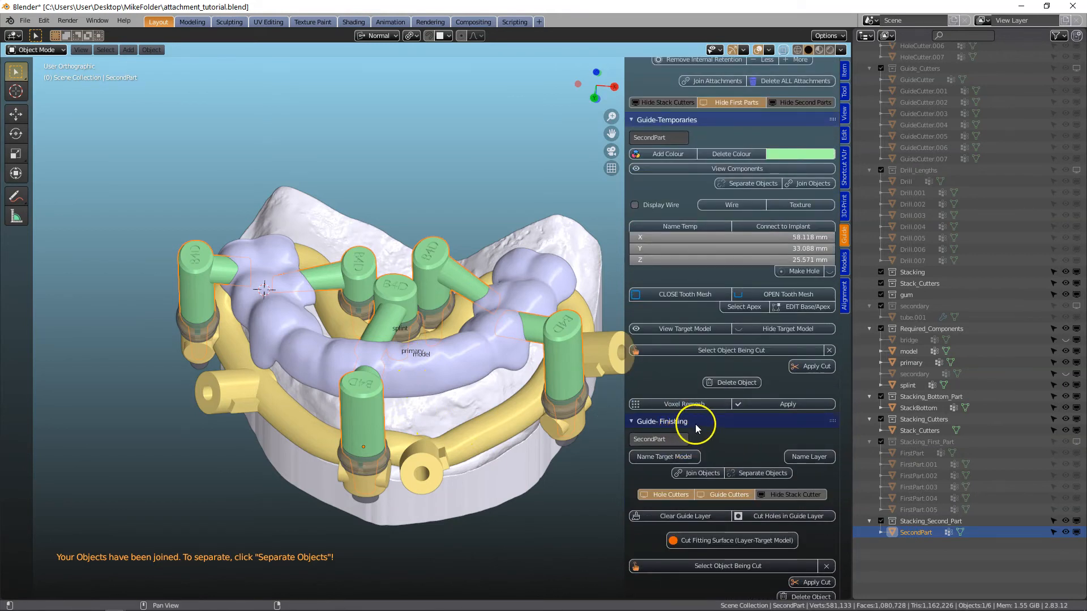
scroll(697, 428, down, 7)
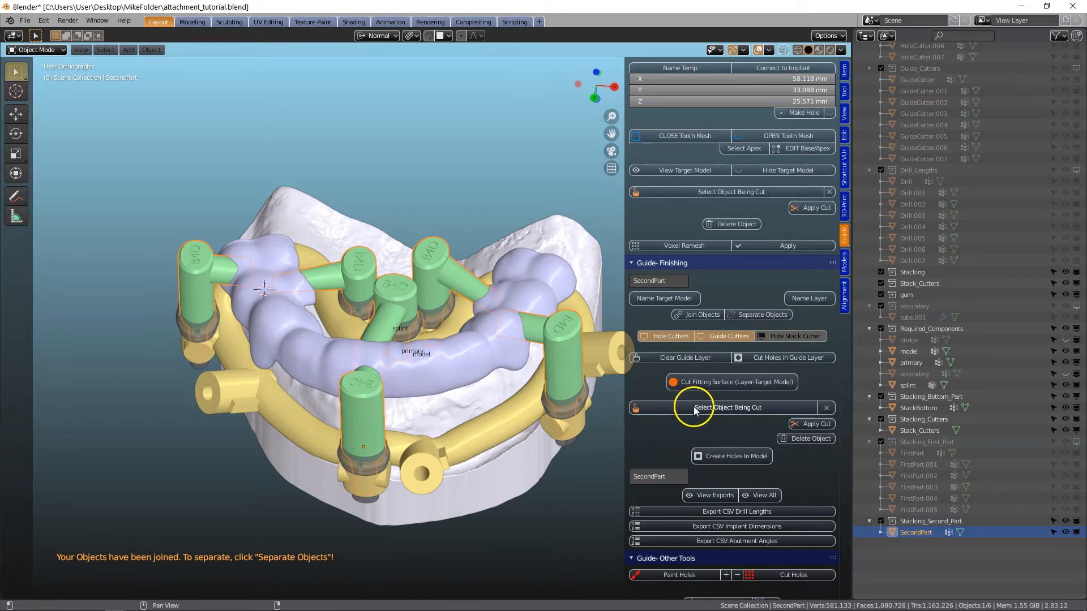
click(752, 408)
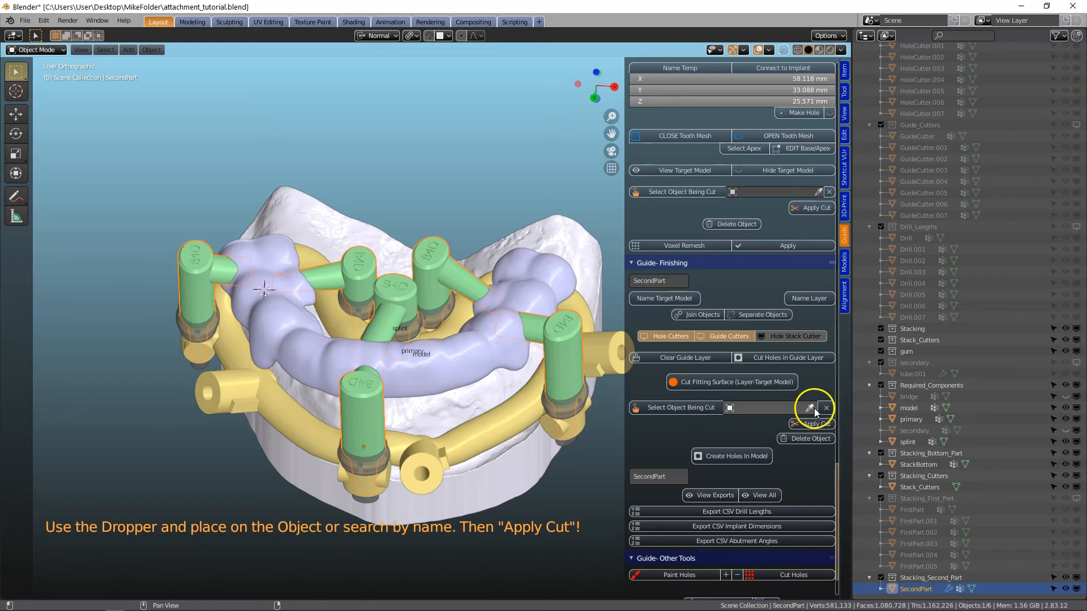
click(810, 408)
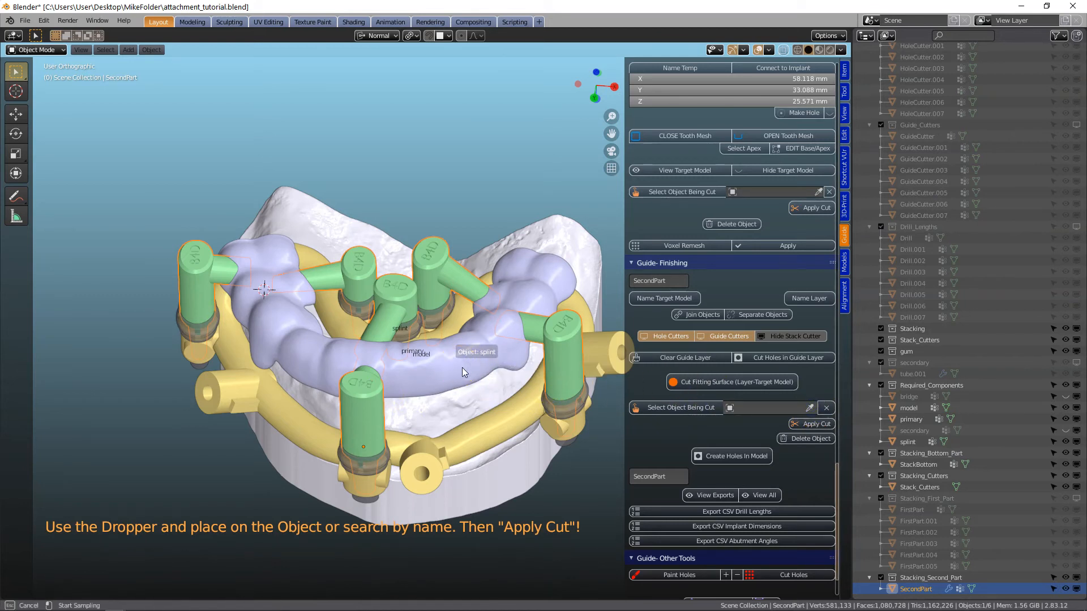
click(527, 332)
scroll(532, 324, up, 2)
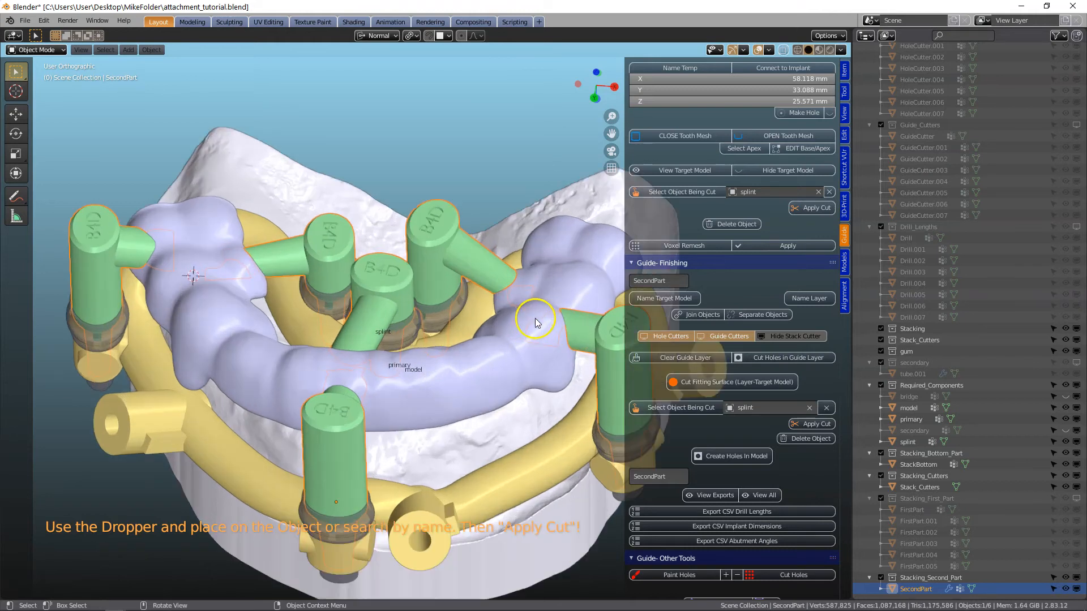
scroll(224, 294, down, 2)
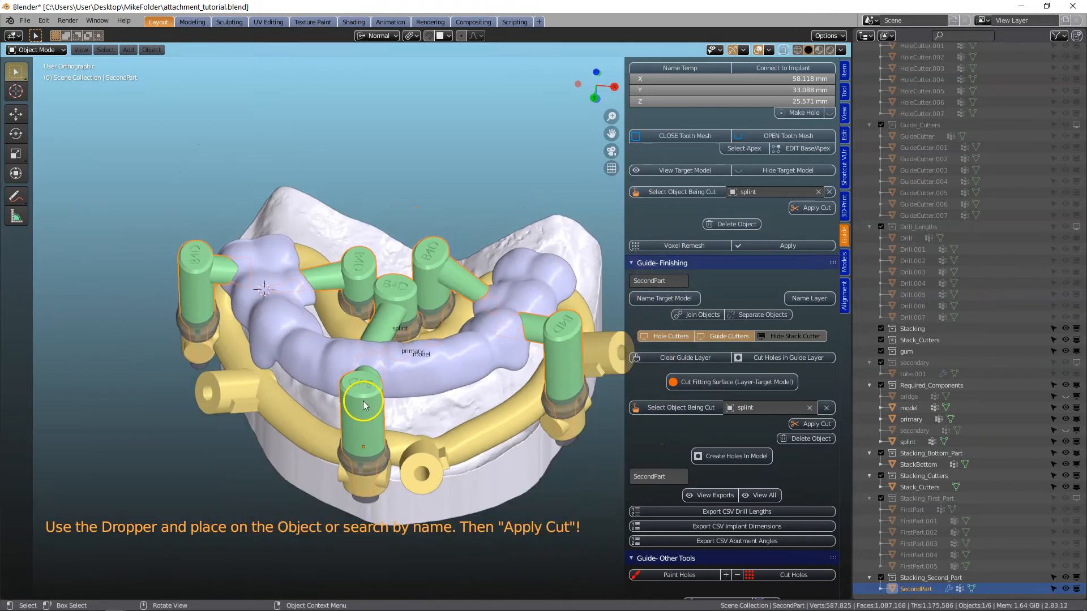
click(813, 424)
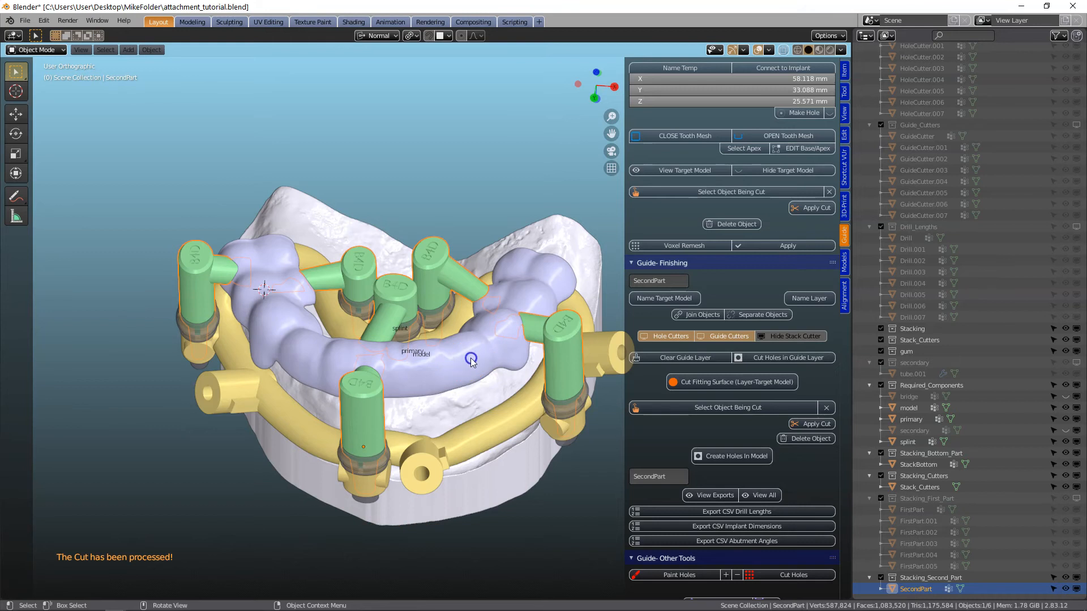
Hide the splint and select the cut SecondPart to expose its separated arm pieces.
scroll(457, 378, up, 3)
click(513, 392)
scroll(485, 413, down, 4)
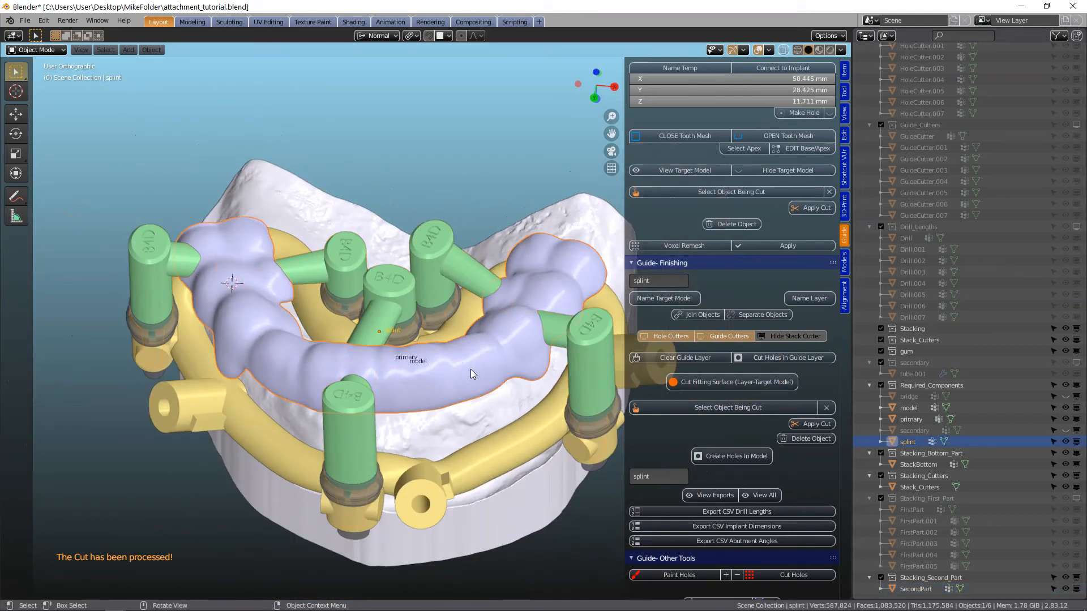
key(h)
middle_drag(551, 352, 570, 413)
click(581, 408)
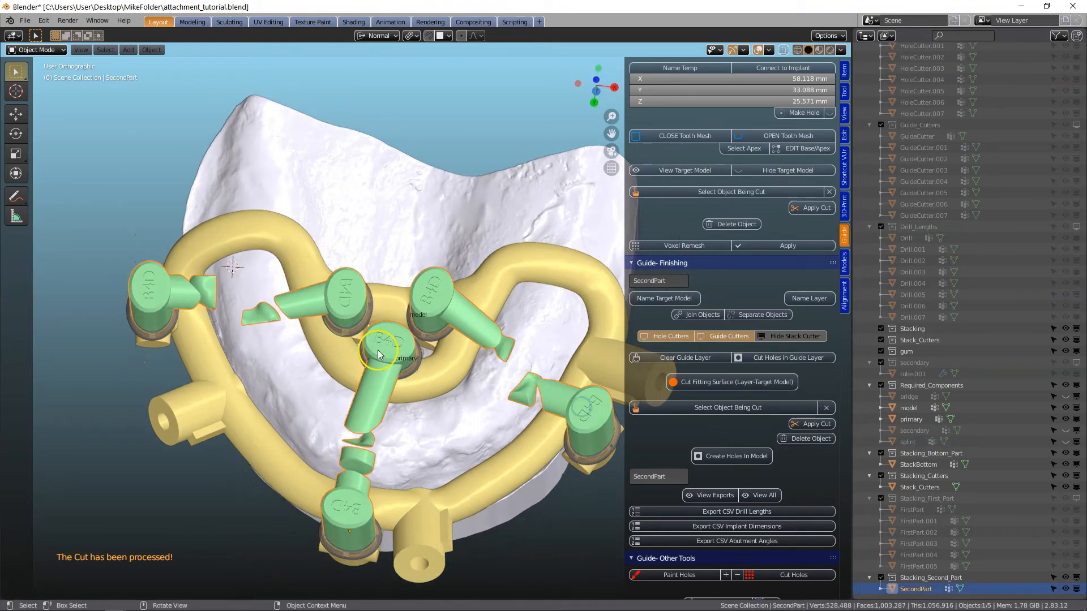
scroll(373, 354, down, 2)
shift+middle_drag(408, 407, 342, 405)
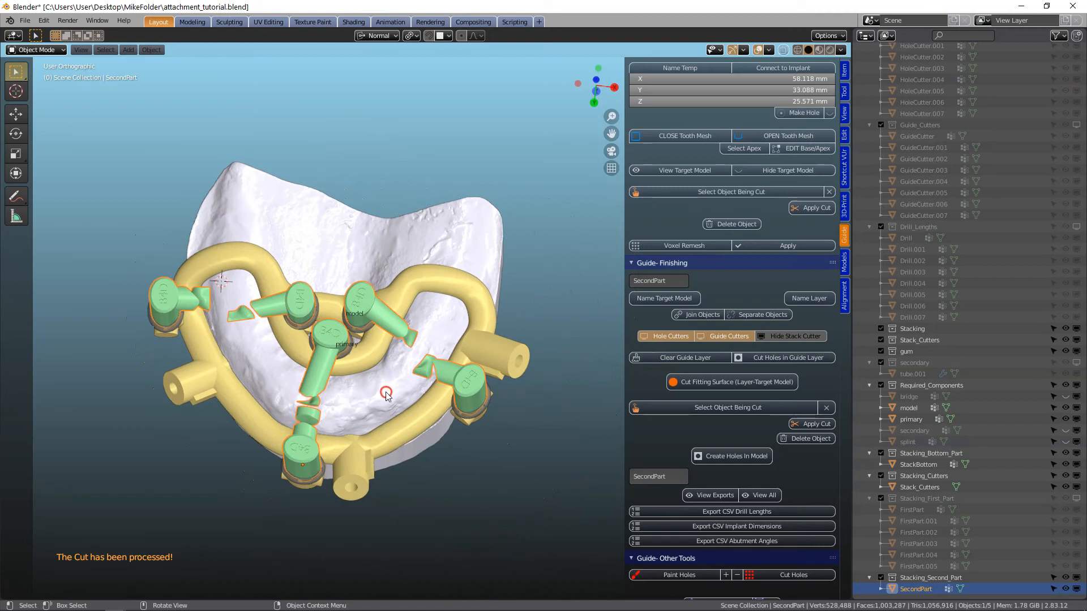
Clean the leftover cut pieces from SecondPart with the arch Clean tool, marking a point on top of each of the six attachments in Edit Mode.
click(843, 261)
scroll(760, 422, down, 4)
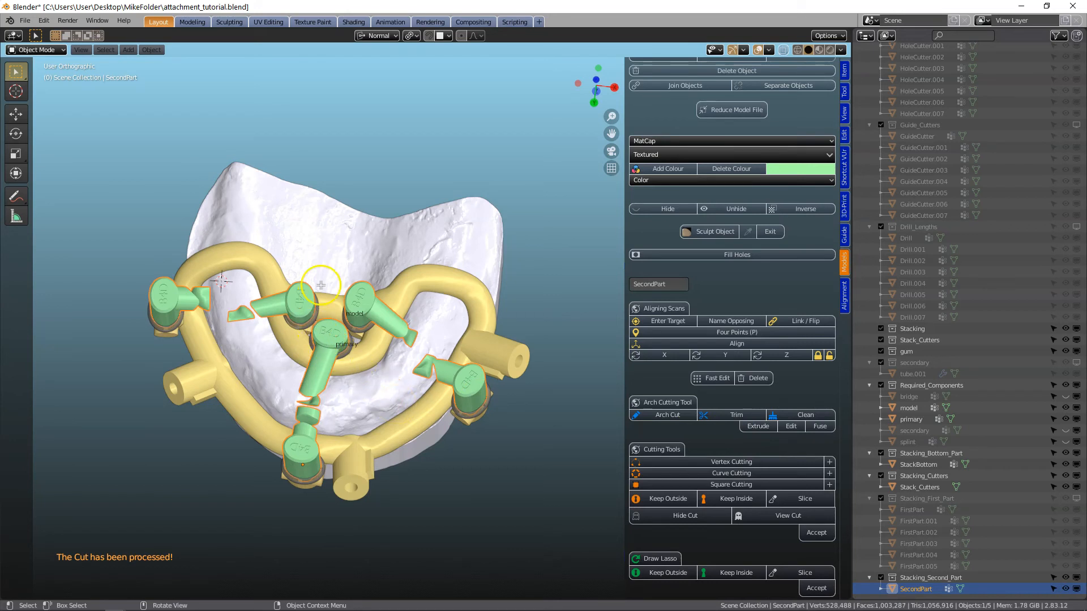
key(Tab)
scroll(190, 297, up, 3)
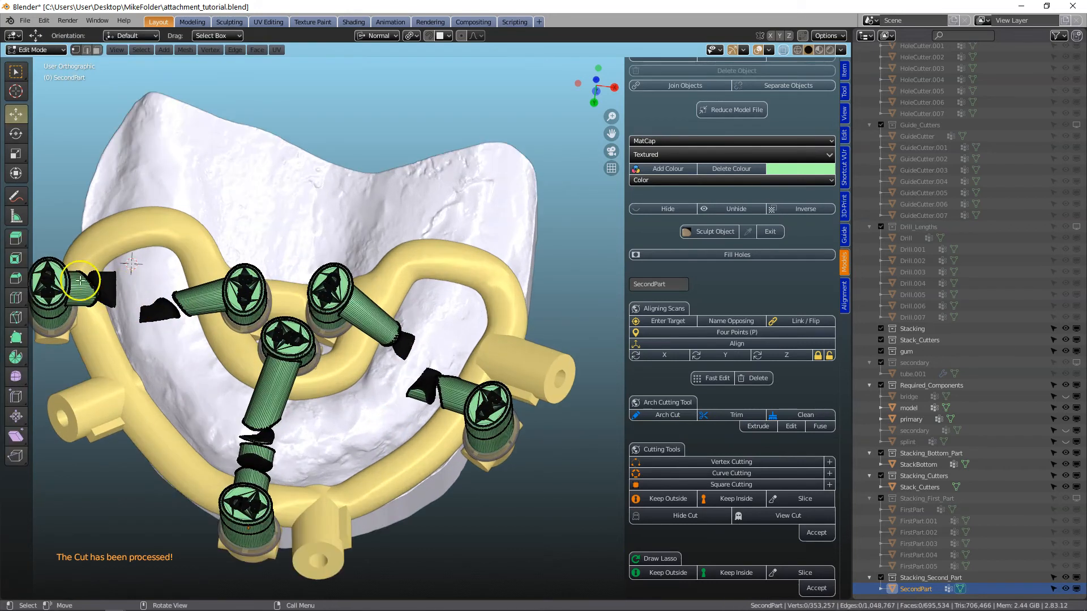
scroll(73, 282, down, 1)
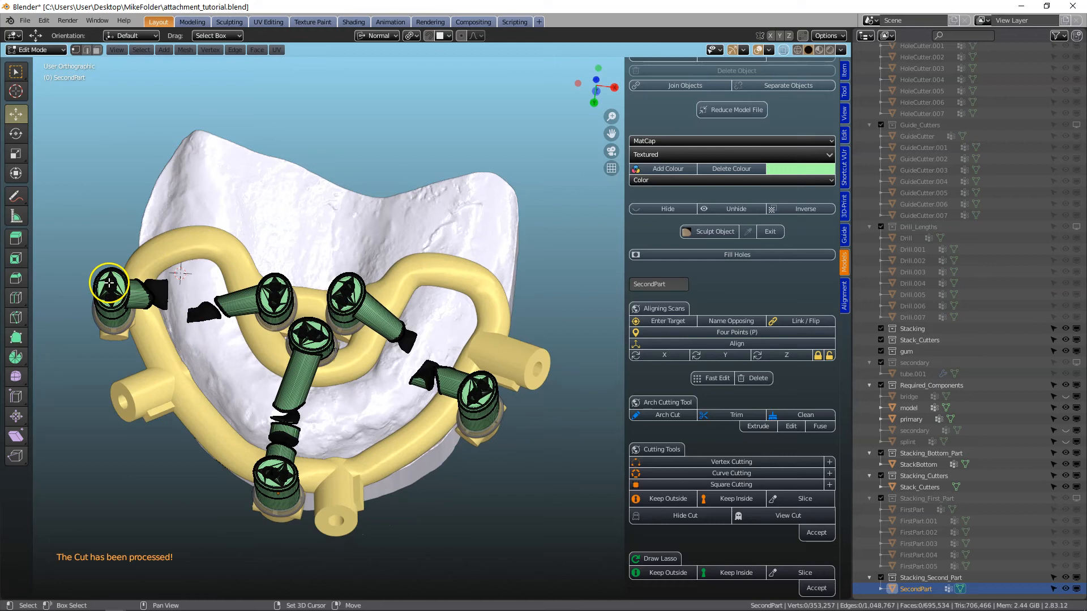
shift+click(275, 294)
shift+click(349, 287)
shift+click(480, 387)
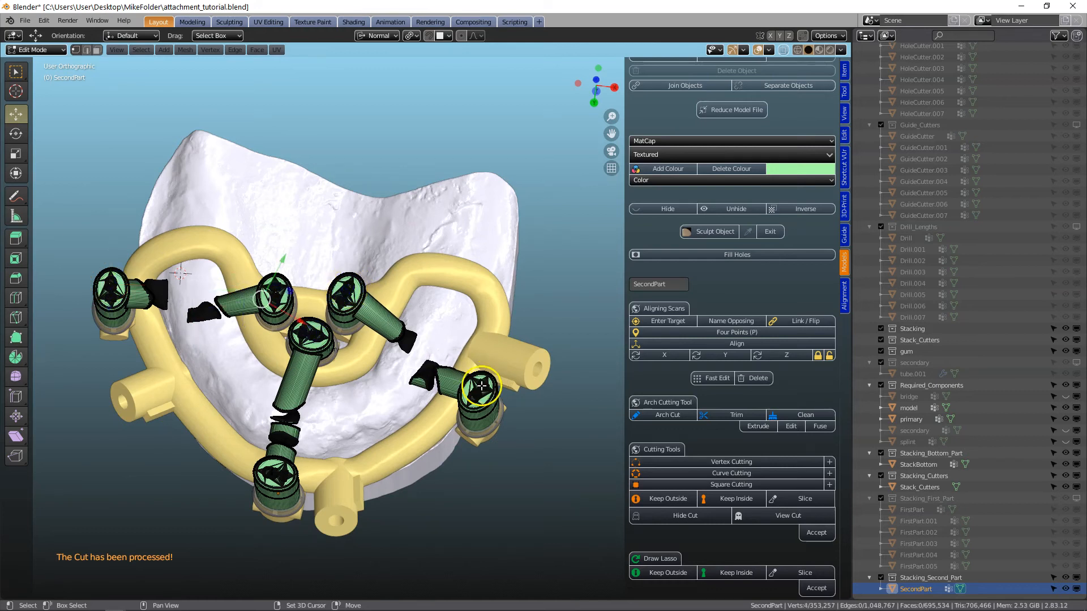
shift+click(281, 473)
shift+click(303, 464)
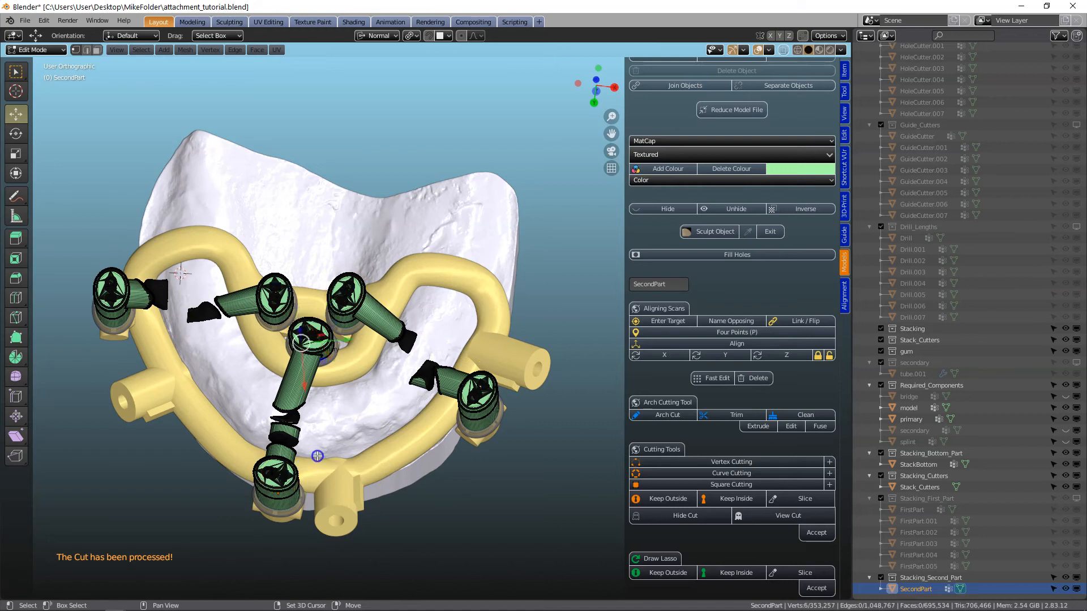
click(810, 417)
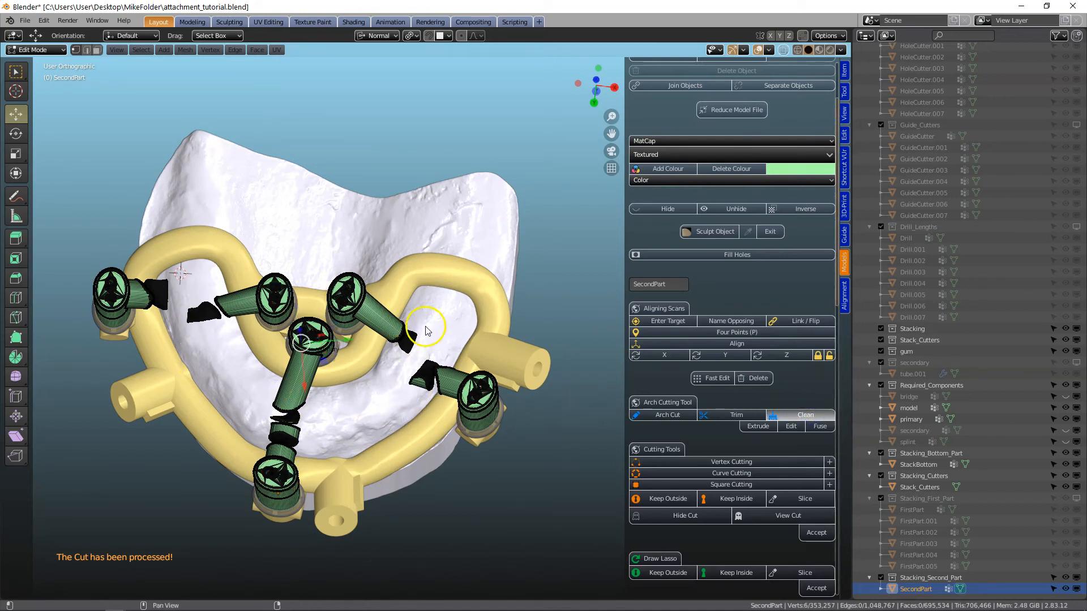
middle_drag(377, 357, 427, 335)
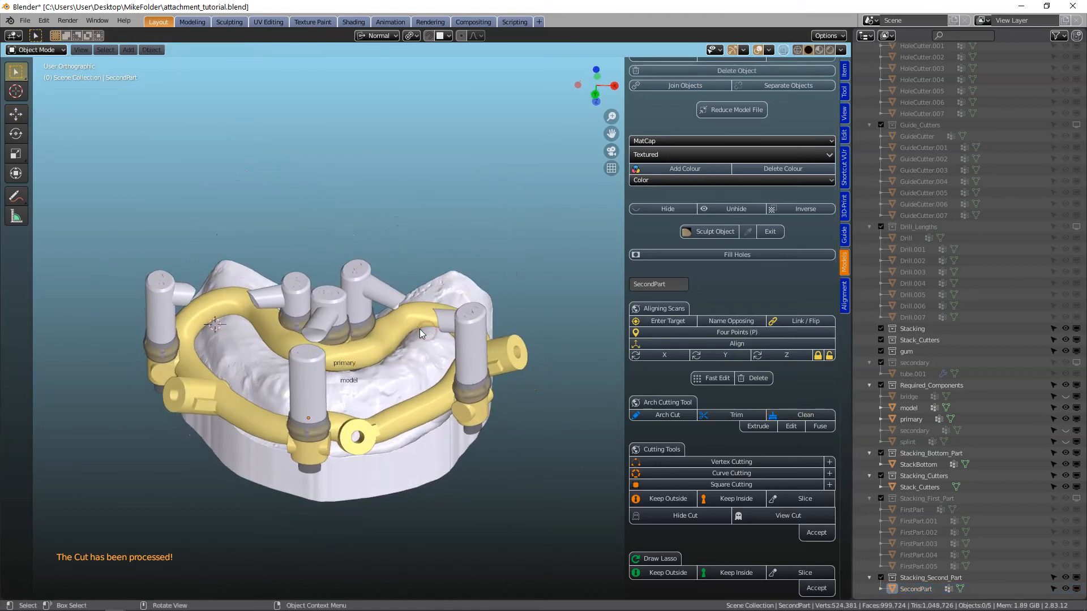
Unhide all objects, and hide the bridge and the secondary so the splint and SecondPart attachments stay in view.
key(alt+h)
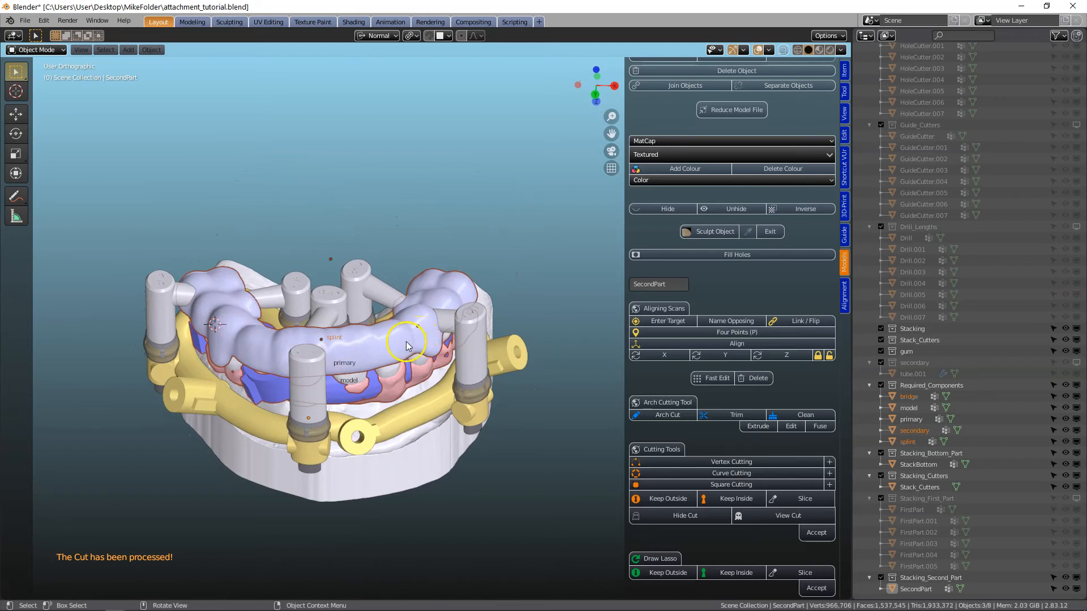
scroll(390, 370, up, 3)
click(372, 410)
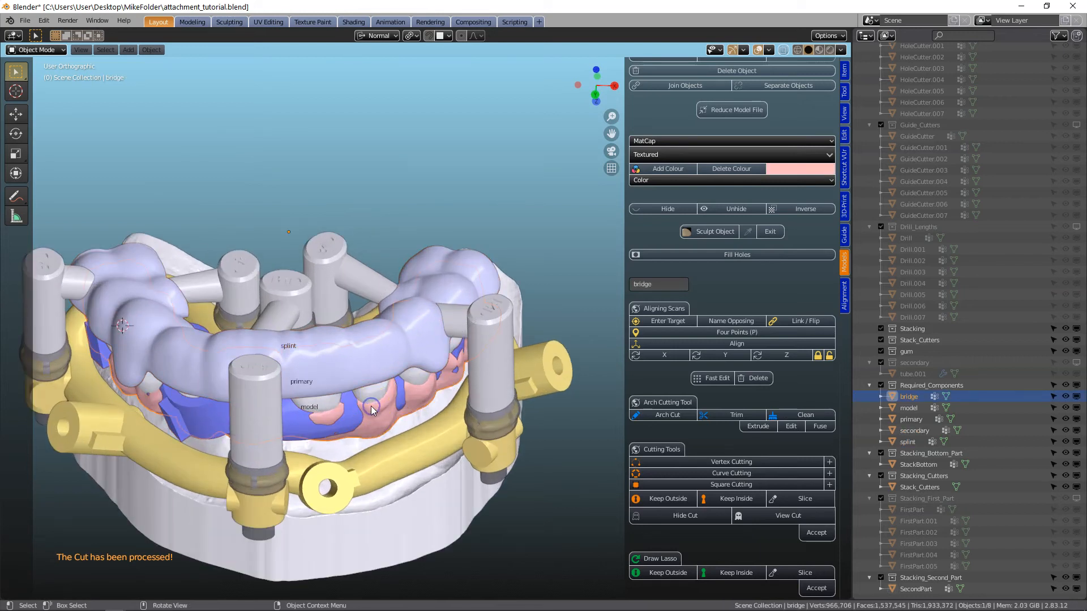
key(h)
click(361, 409)
key(h)
middle_drag(484, 412, 364, 494)
scroll(253, 471, down, 5)
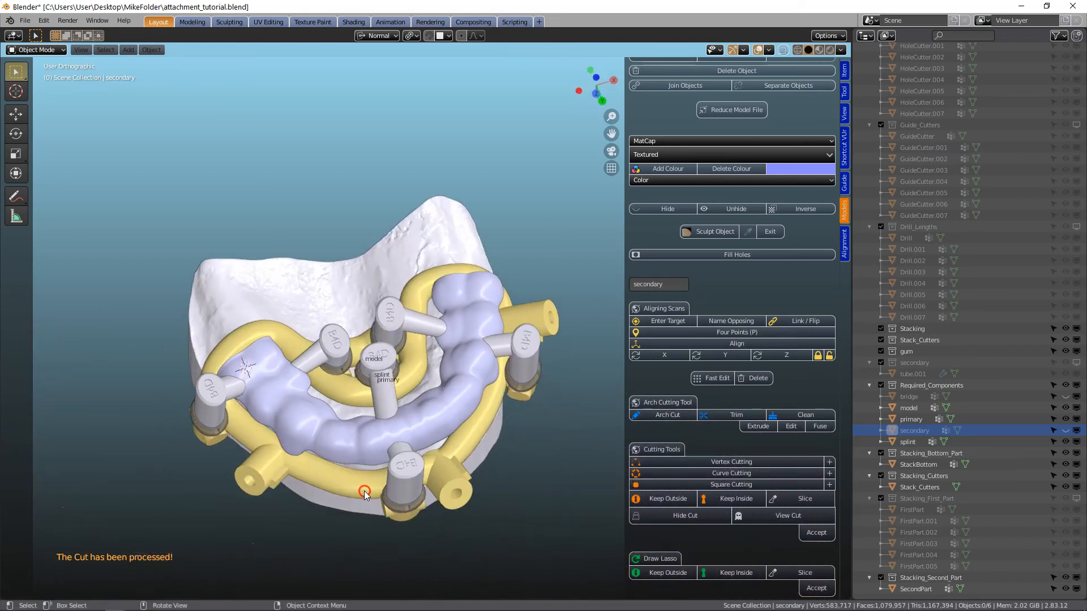
Join SecondPart into the splint, with the splint as the active object.
click(214, 400)
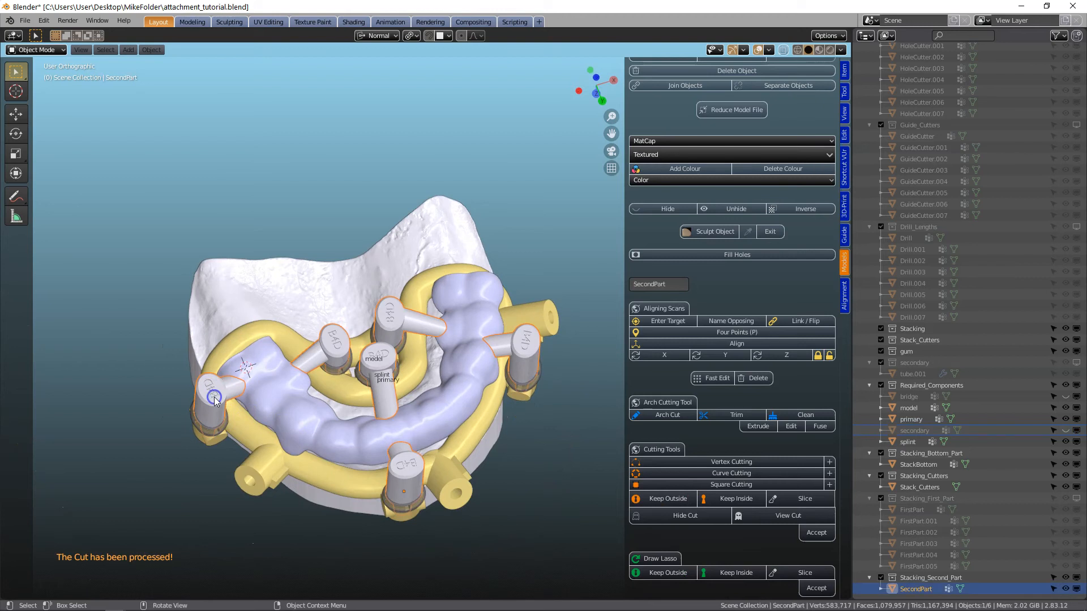
click(305, 417)
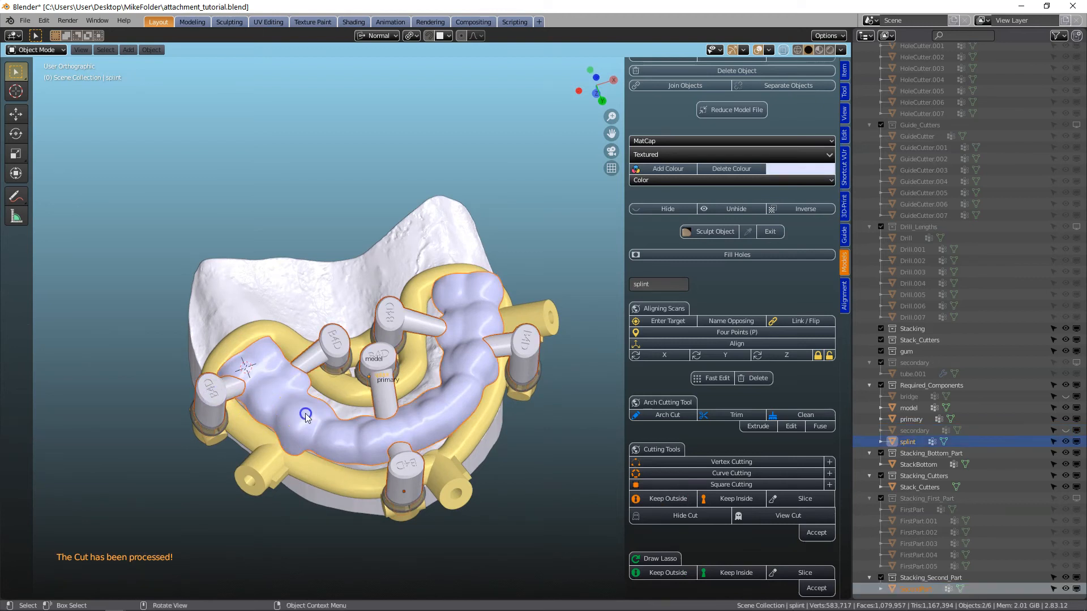
key(ctrl+j)
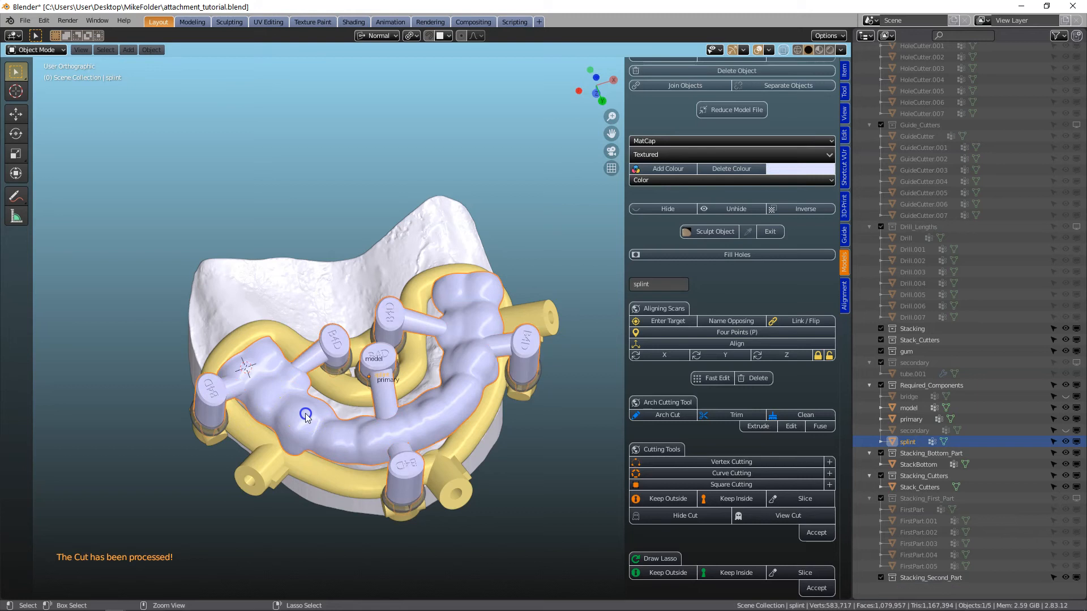
middle_drag(403, 452, 391, 367)
scroll(390, 368, down, 3)
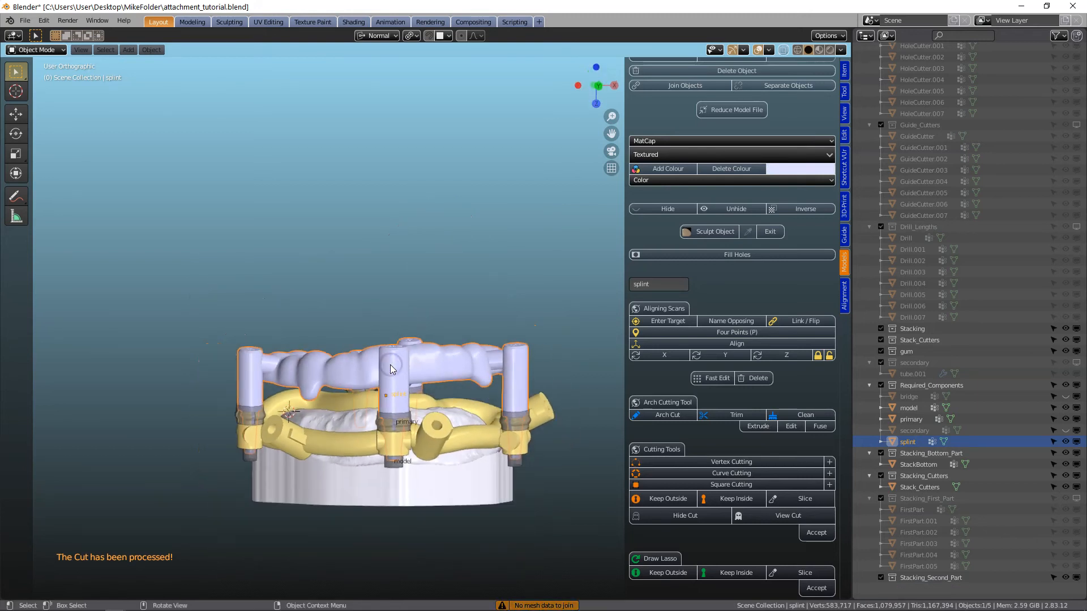
Unhide the hidden models and rename the joined splint as tertiary.
key(alt+h)
click(401, 356)
middle_drag(410, 360, 436, 405)
click(433, 376)
click(653, 286)
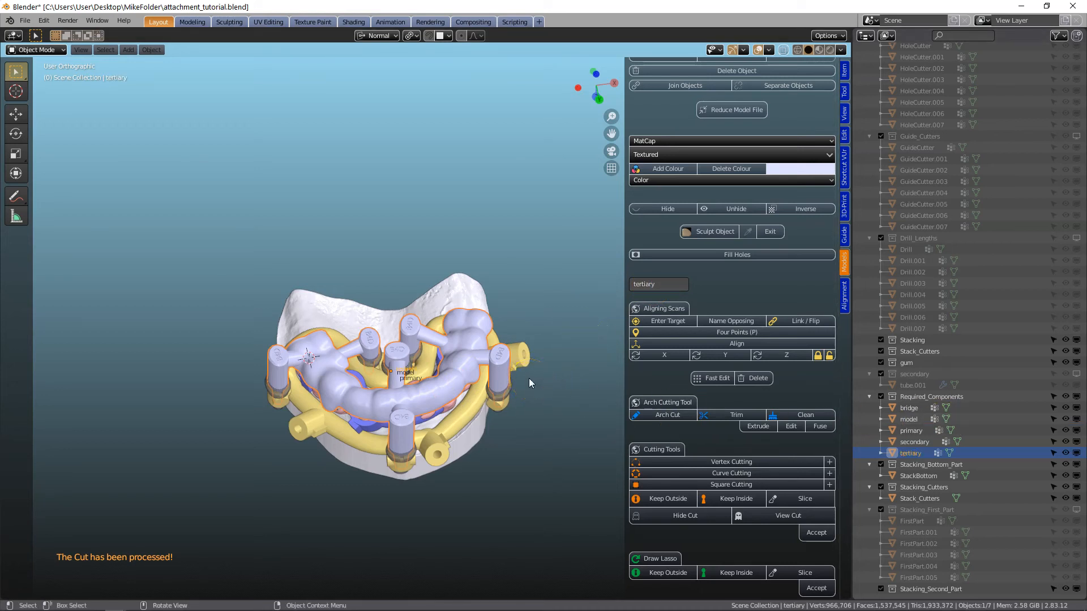
Temporarily hide the tertiary to examine the bridge and secondary beneath it, and unhide it again.
middle_drag(505, 429, 481, 311)
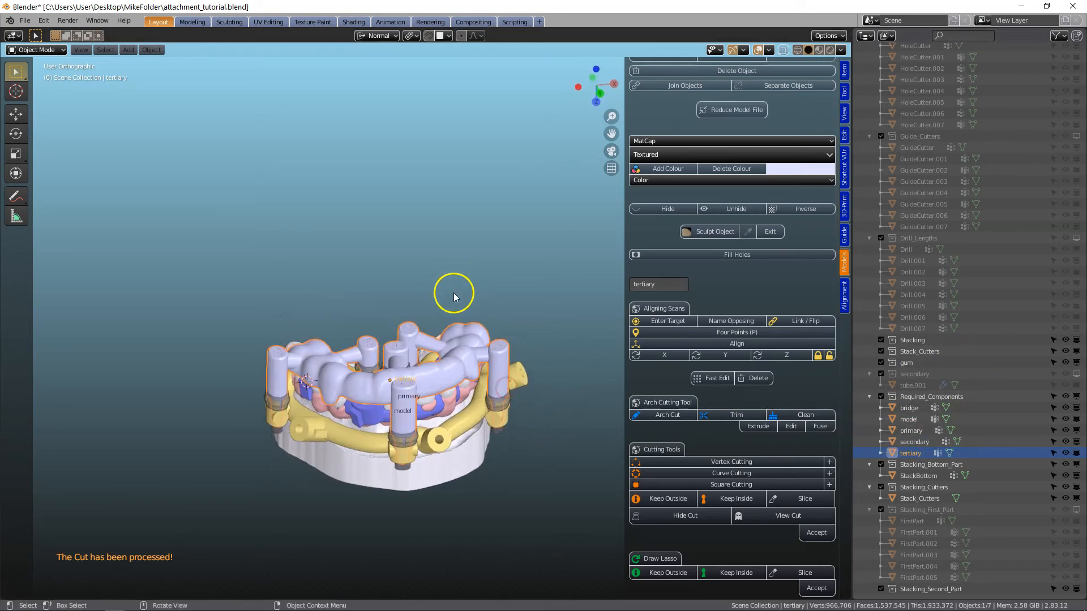
key(h)
middle_drag(451, 388, 479, 424)
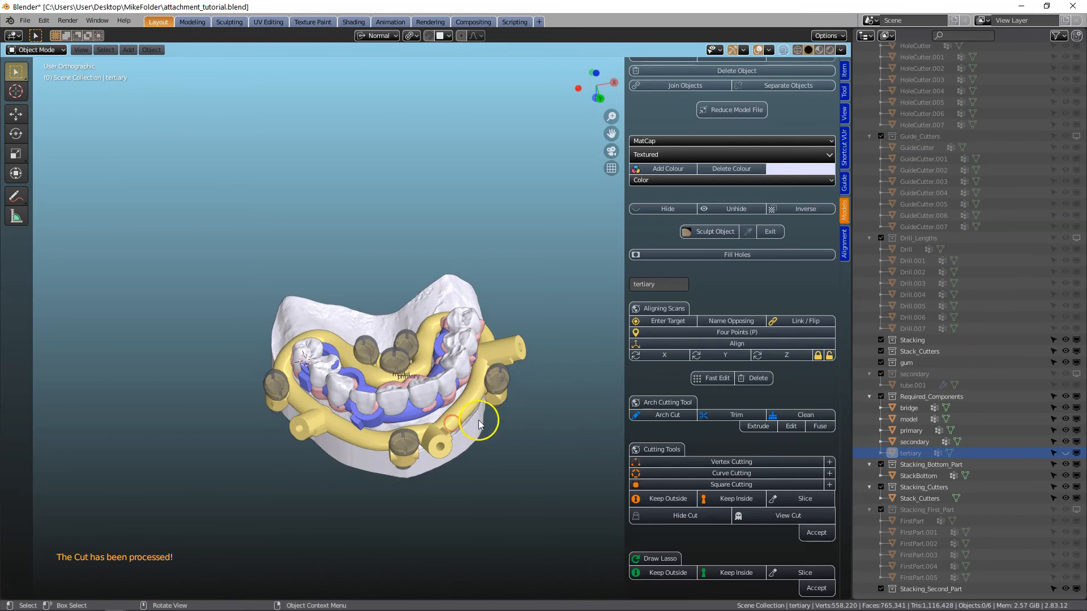
scroll(399, 401, up, 3)
shift+middle_drag(432, 389, 446, 338)
key(alt+h)
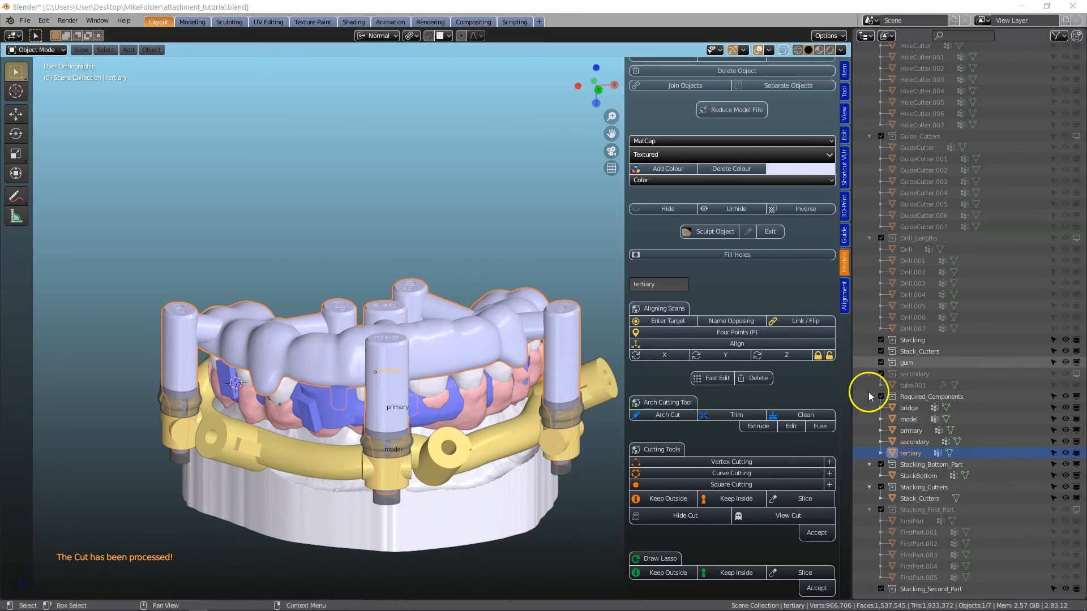
In the Stackable Attachments tools, toggle the first parts on and off and hide the second parts.
click(845, 235)
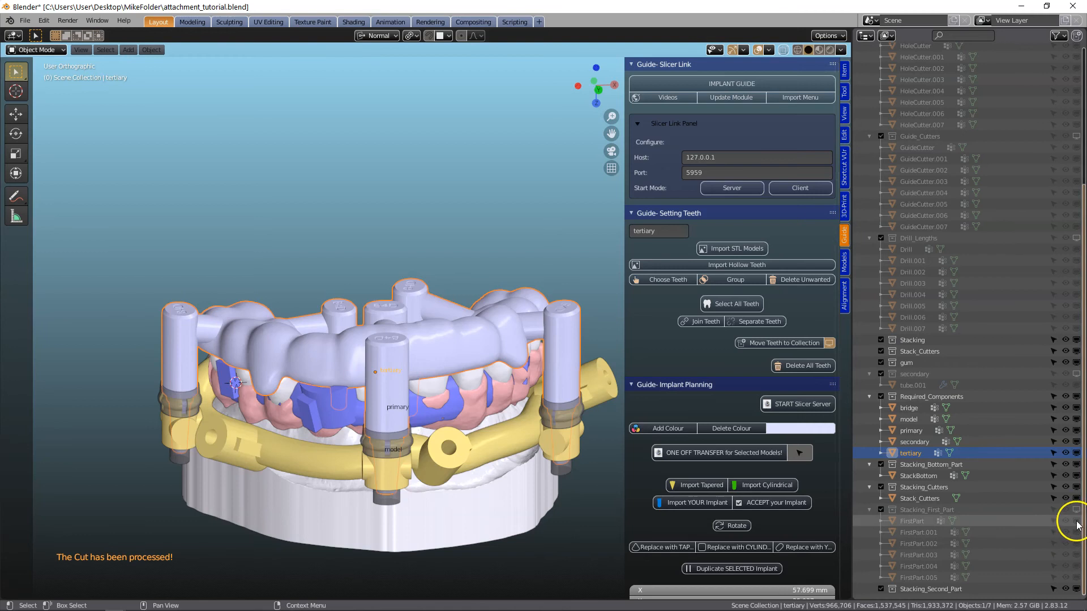
scroll(769, 281, down, 15)
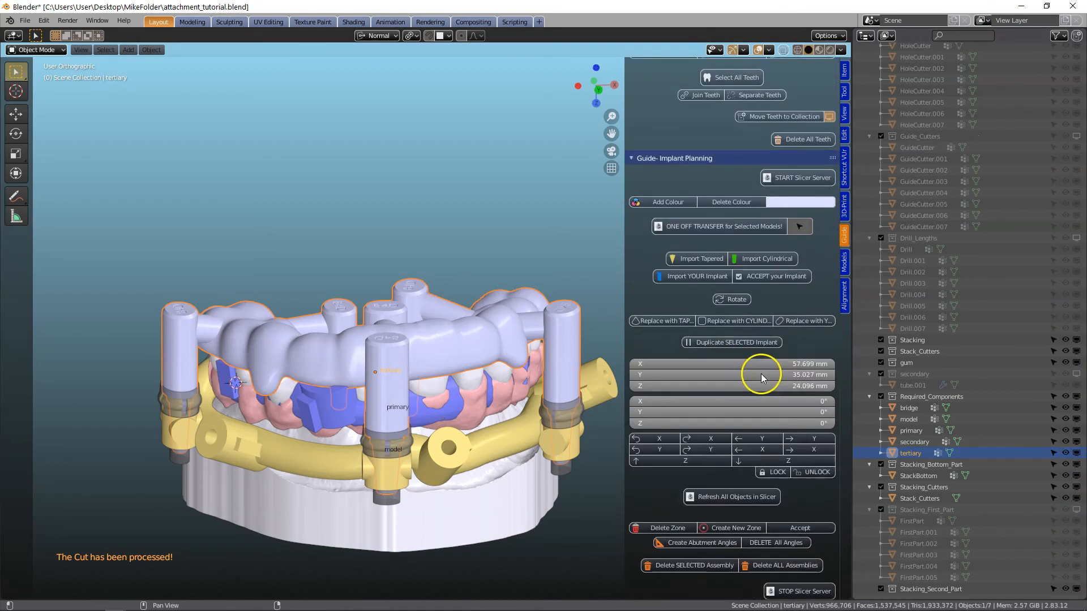
scroll(753, 345, up, 5)
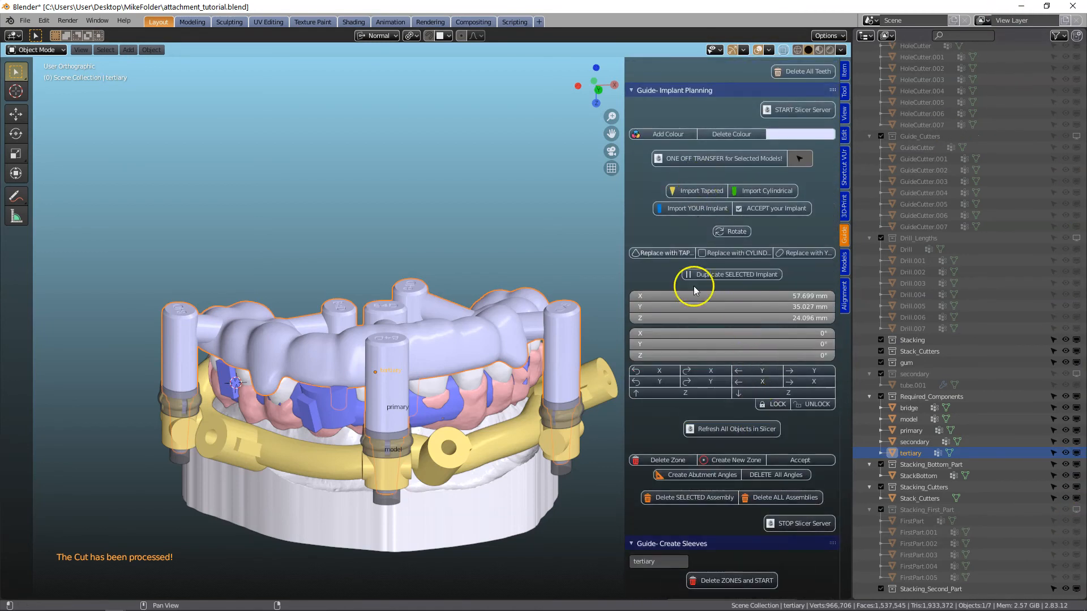
scroll(702, 339, down, 10)
scroll(724, 447, down, 17)
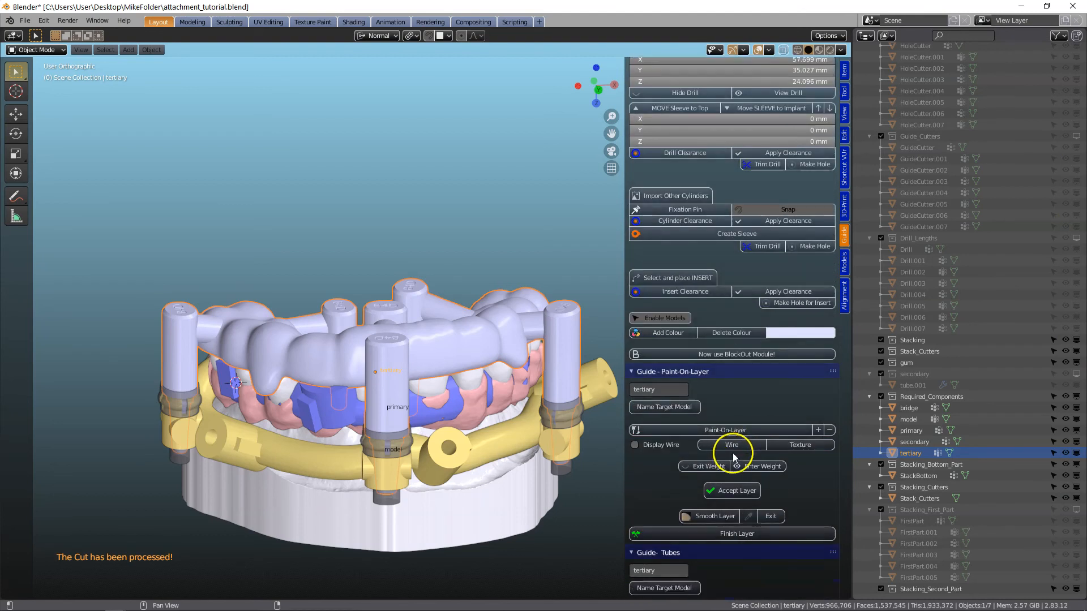
scroll(729, 461, down, 9)
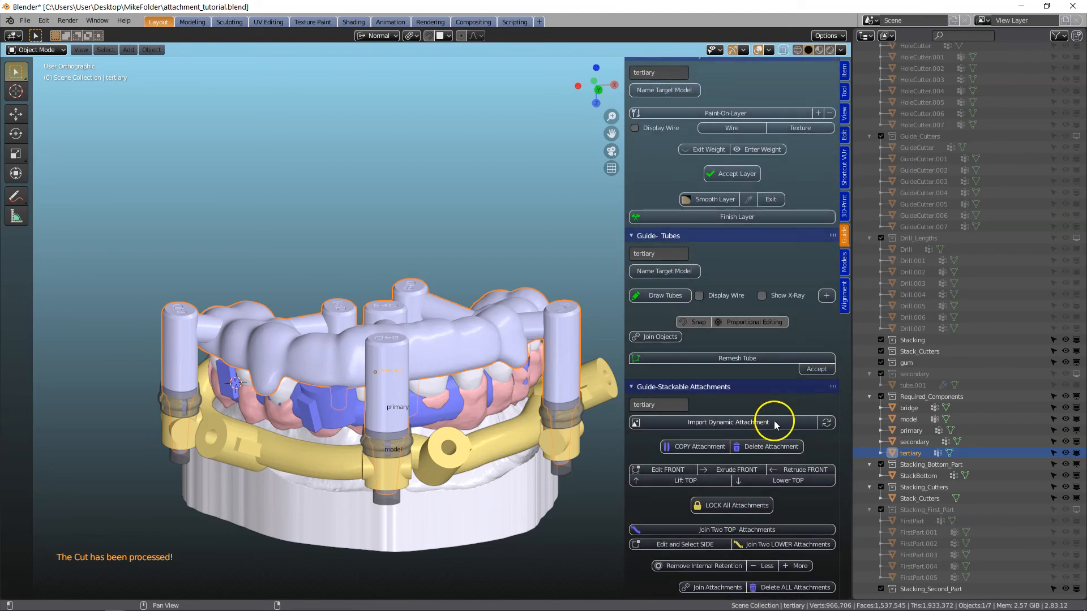
scroll(730, 294, down, 2)
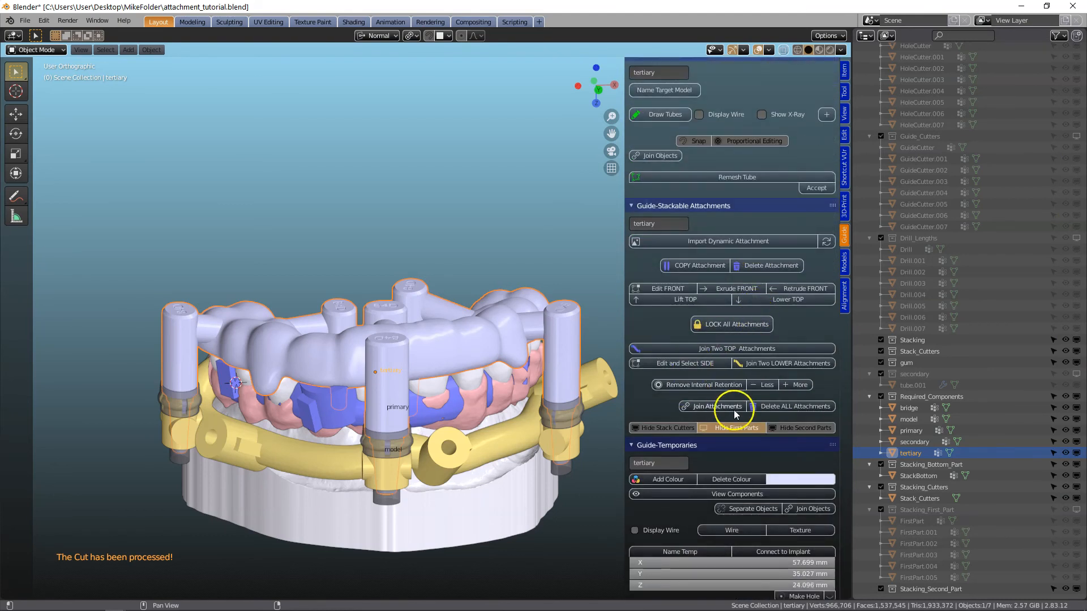
click(730, 429)
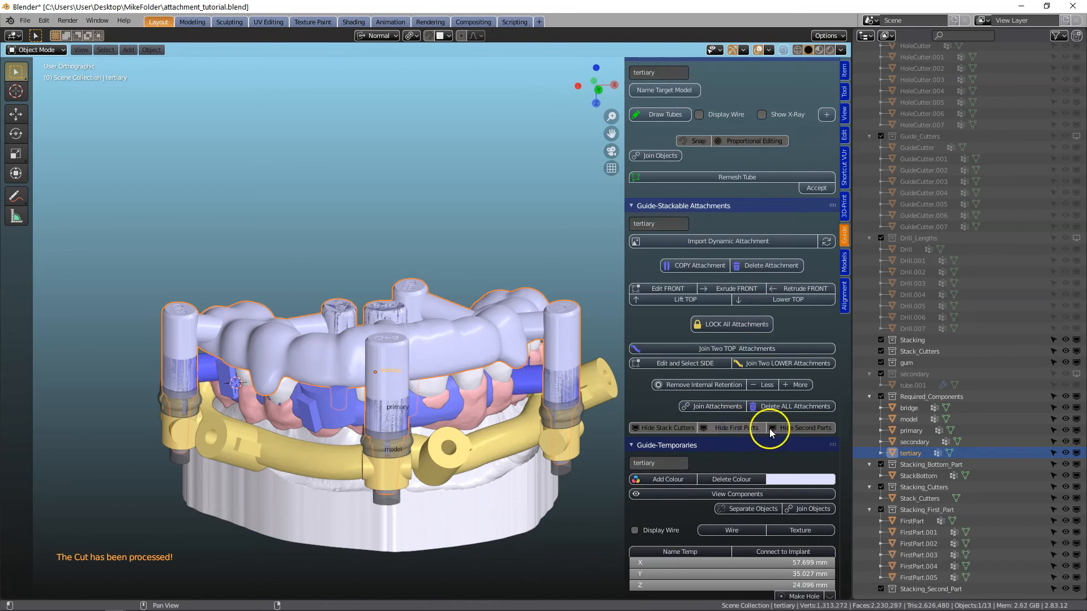
click(788, 429)
click(749, 429)
click(442, 340)
click(439, 335)
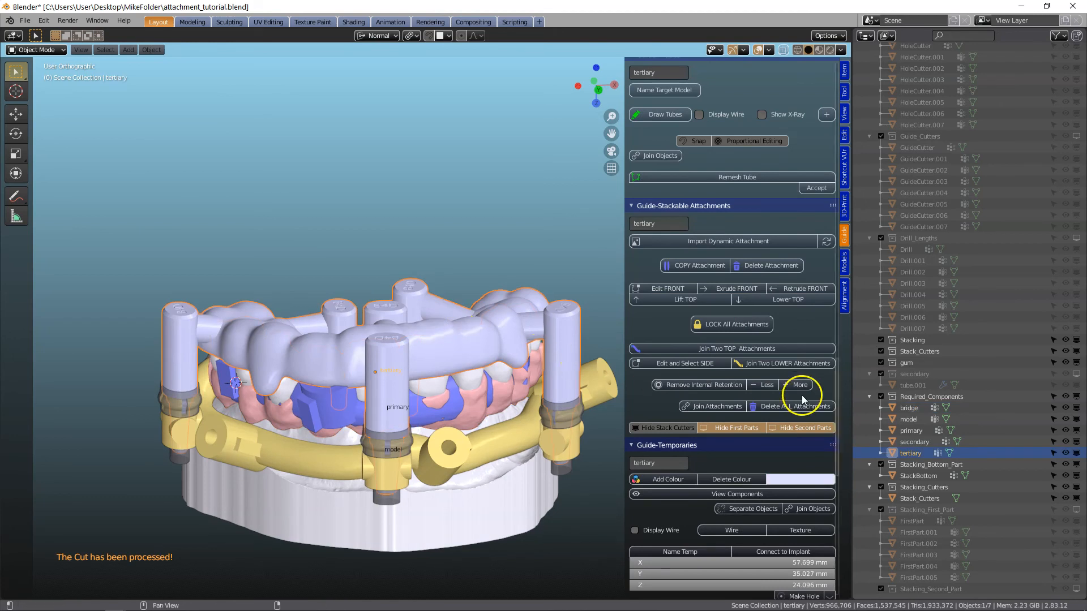
click(776, 427)
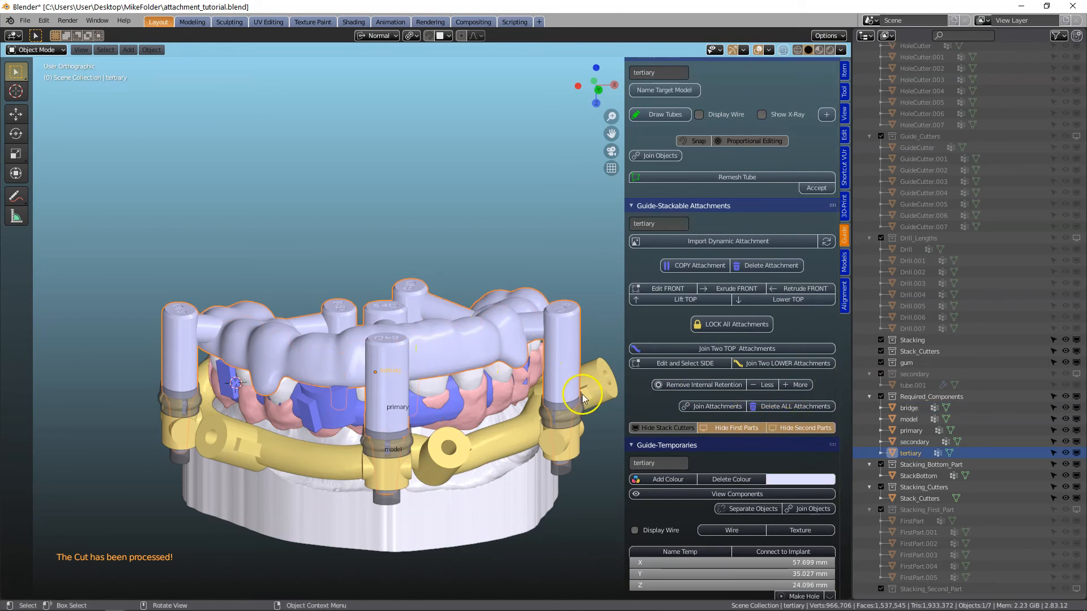
Hide the tertiary and the bridge, and show the first parts over the secondary.
key(h)
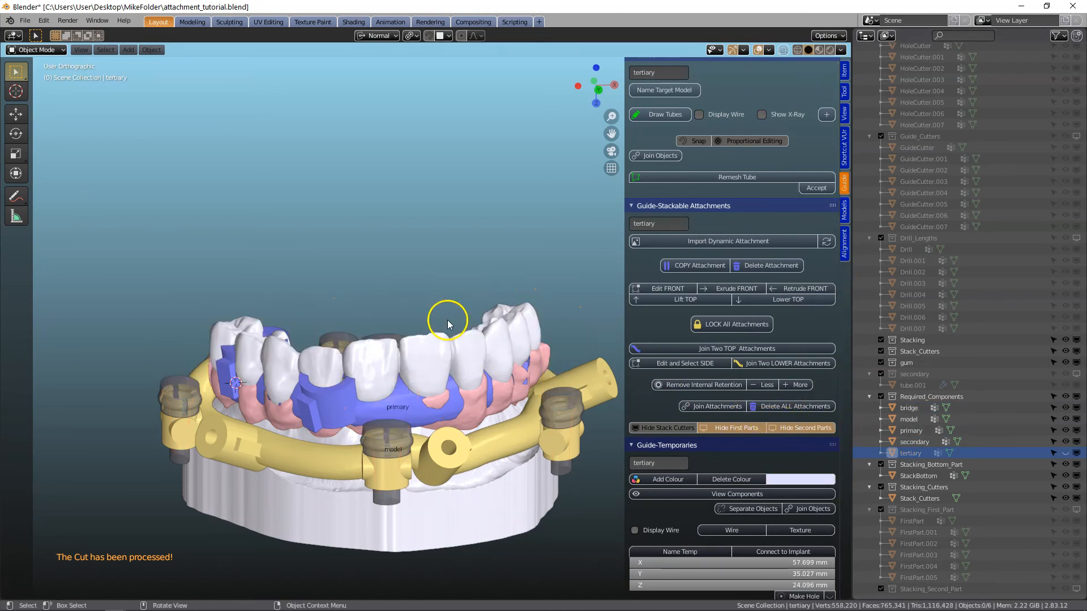
click(722, 429)
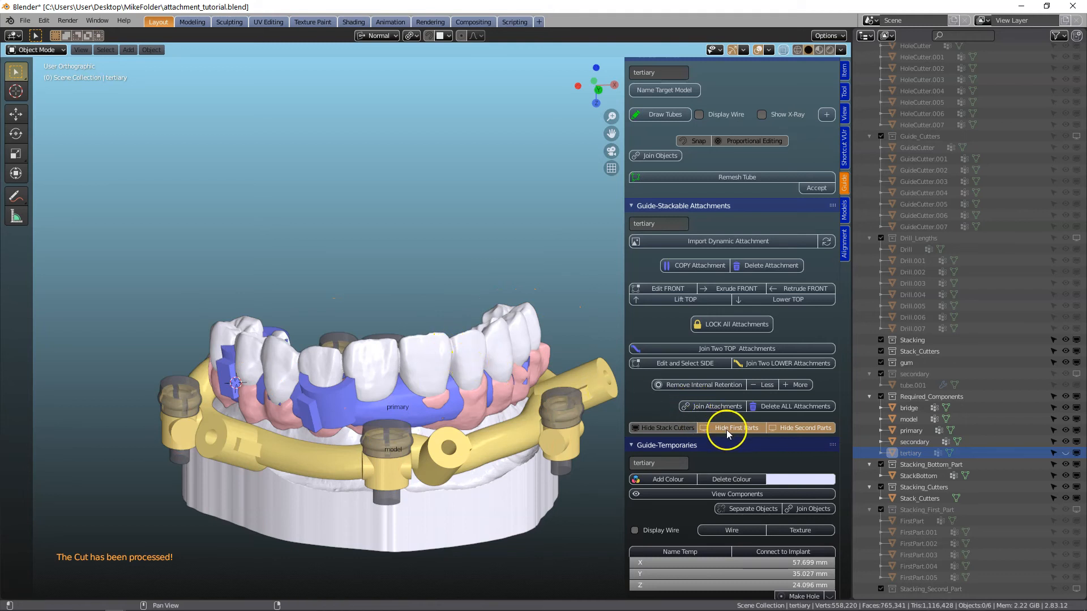
middle_drag(416, 329, 400, 401)
click(429, 347)
key(h)
Select all six FirstPart attachments, with FirstPart as the active one, and join them into one object.
click(164, 346)
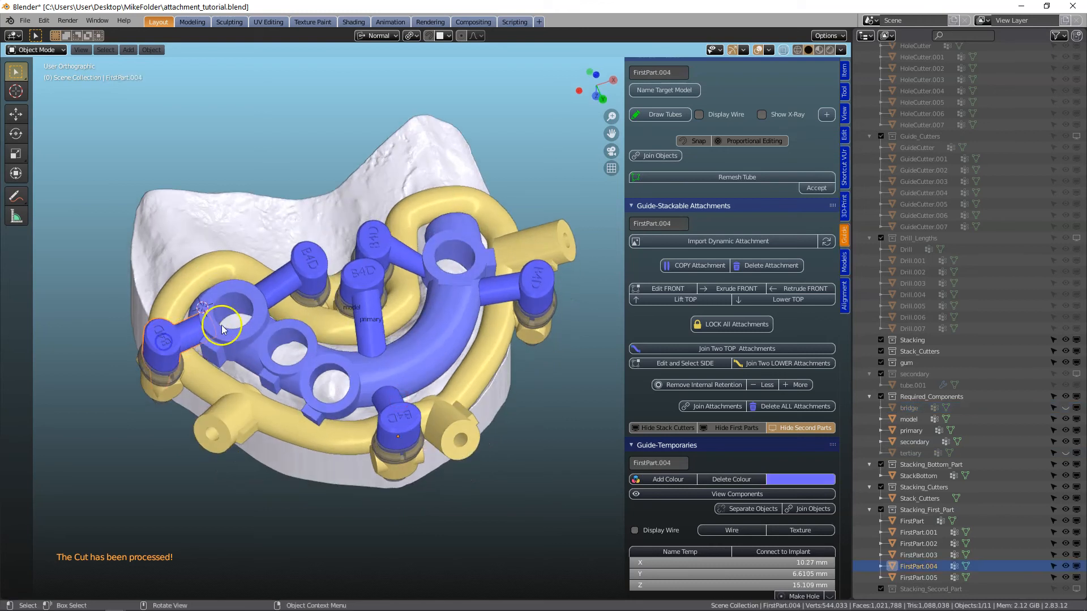
shift+click(308, 266)
shift+click(366, 263)
shift+click(373, 240)
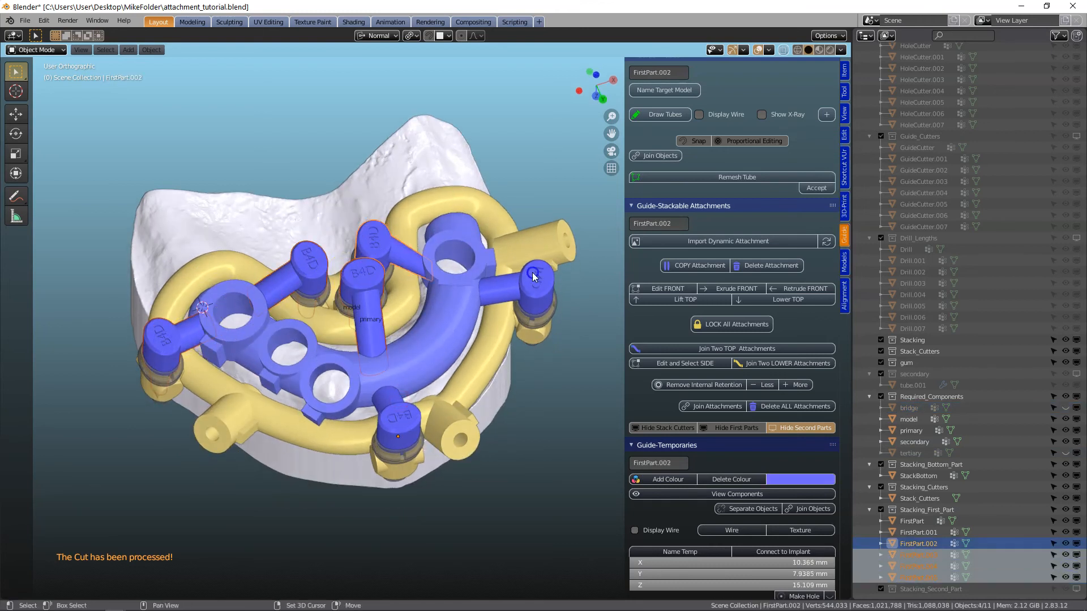
shift+click(508, 307)
shift+click(405, 420)
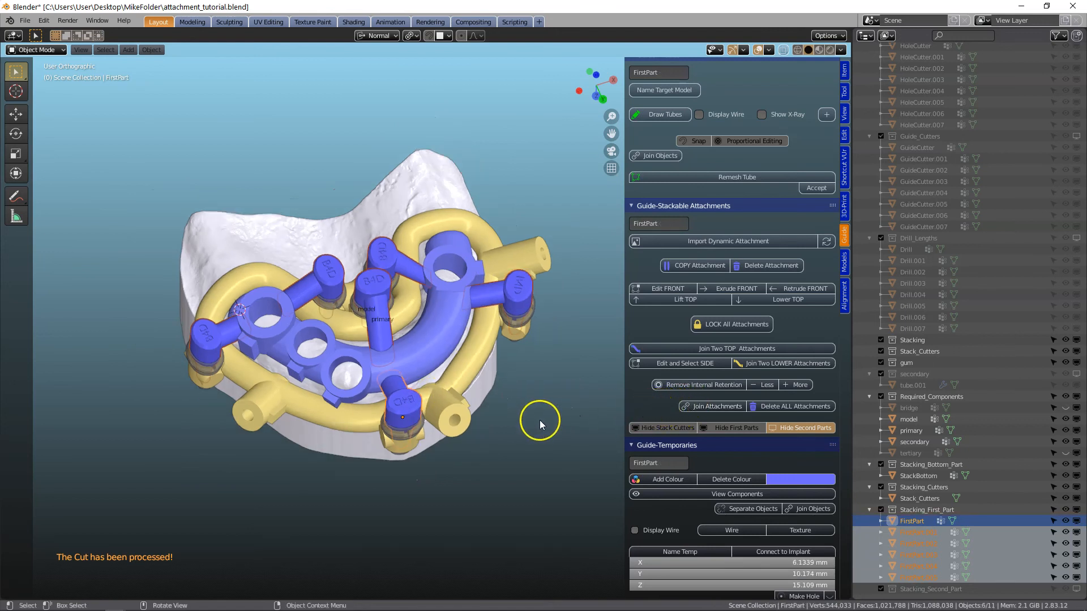
click(700, 408)
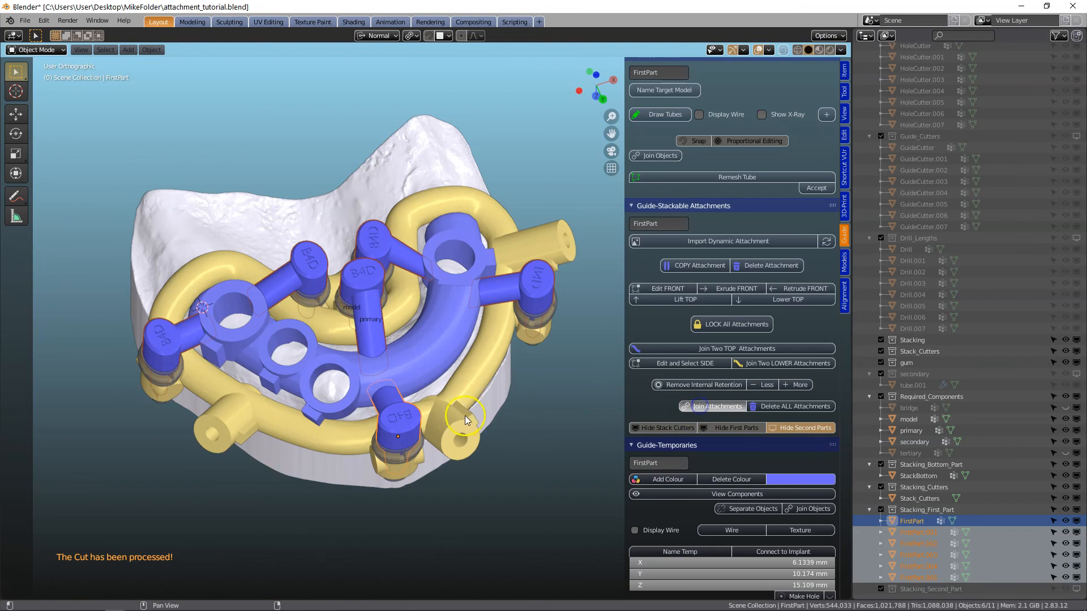
Add the secondary to the selection as the active object and join the combined FirstPart attachments into it.
shift+click(420, 355)
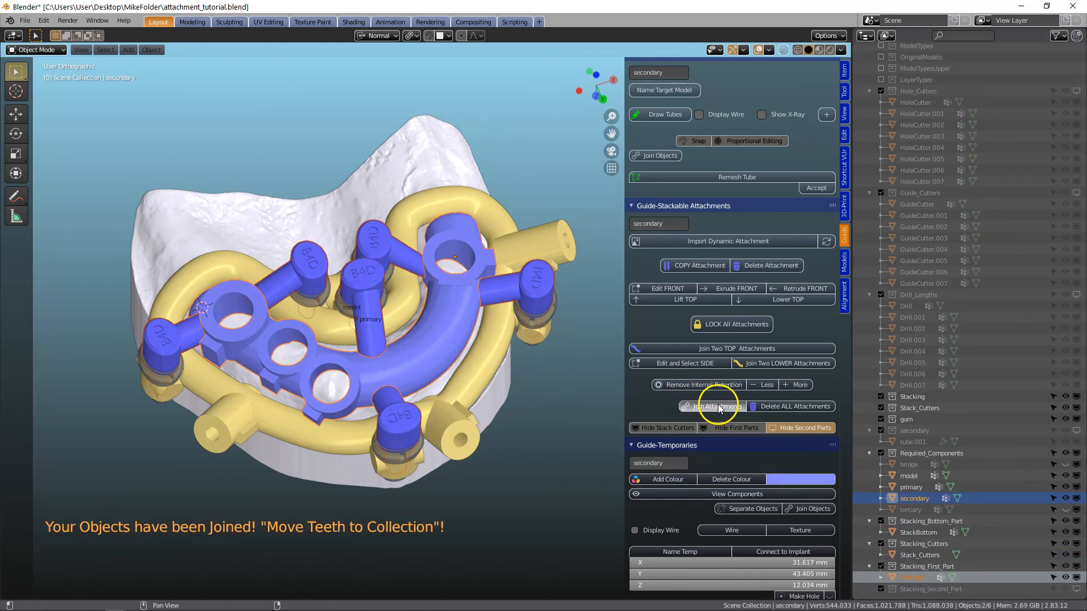
middle_drag(366, 441, 422, 353)
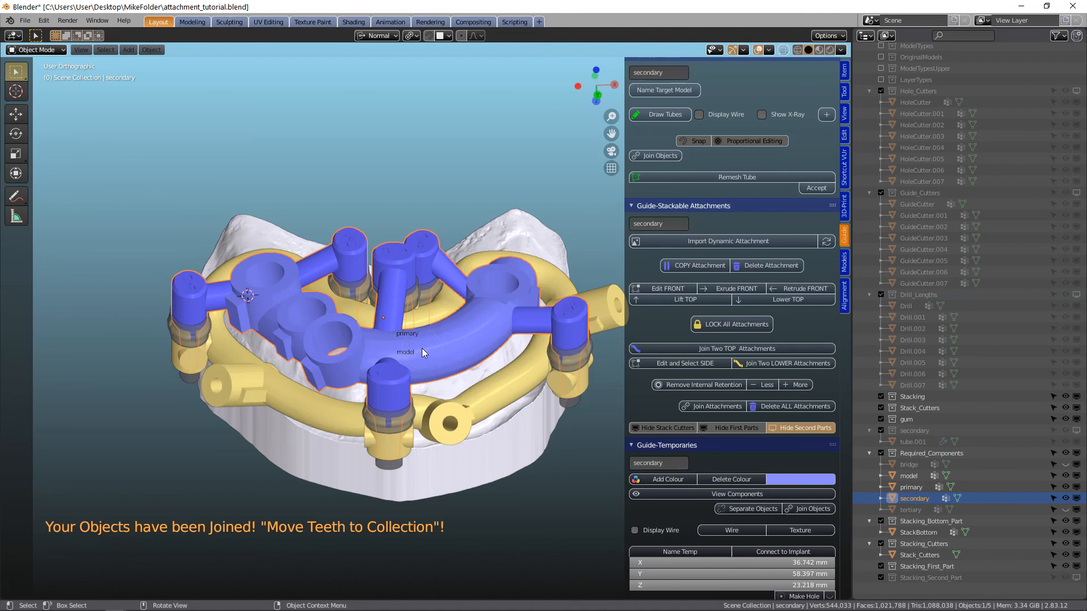
Hide the secondary to expose the primary, and select the joined stack cutters to check where they sit in it.
key(h)
middle_drag(426, 385, 428, 442)
scroll(400, 346, up, 2)
shift+middle_drag(343, 318, 467, 412)
scroll(441, 402, up, 5)
scroll(458, 403, down, 2)
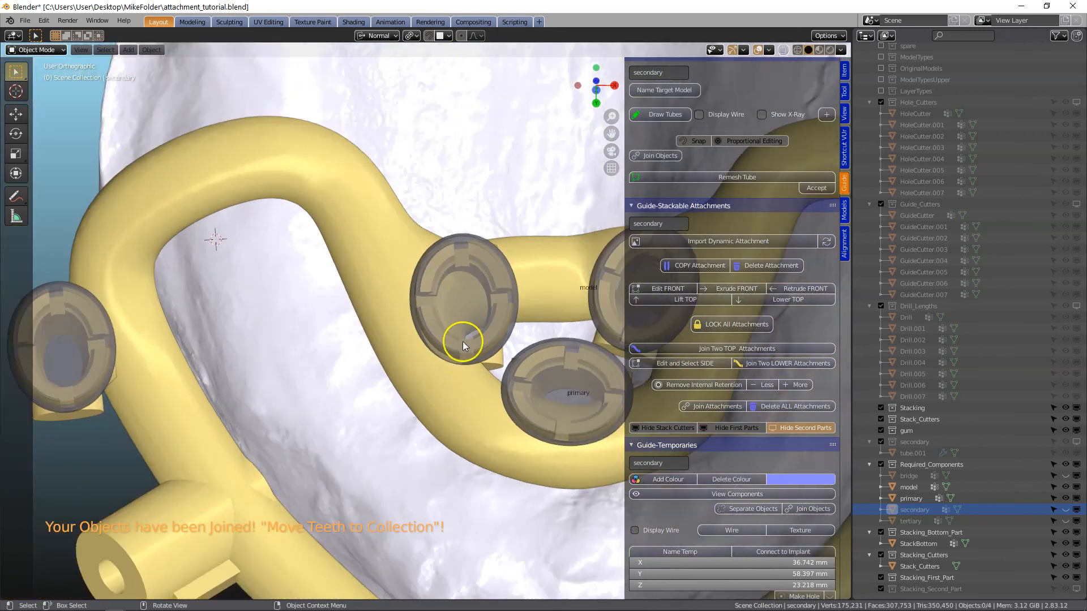
click(464, 317)
middle_drag(479, 389, 442, 418)
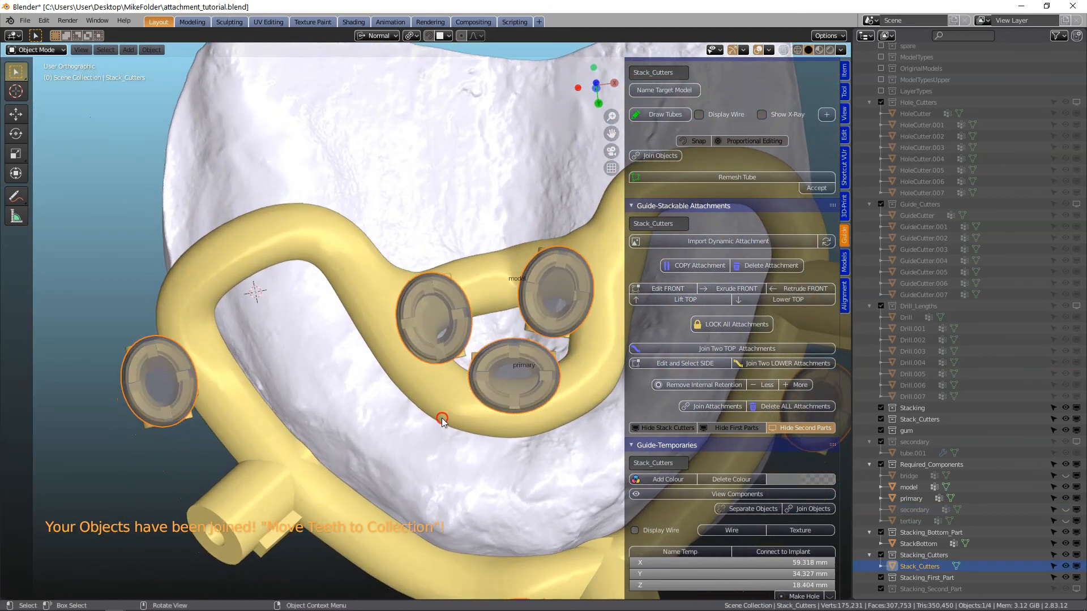
scroll(546, 281, down, 2)
middle_drag(575, 333, 637, 321)
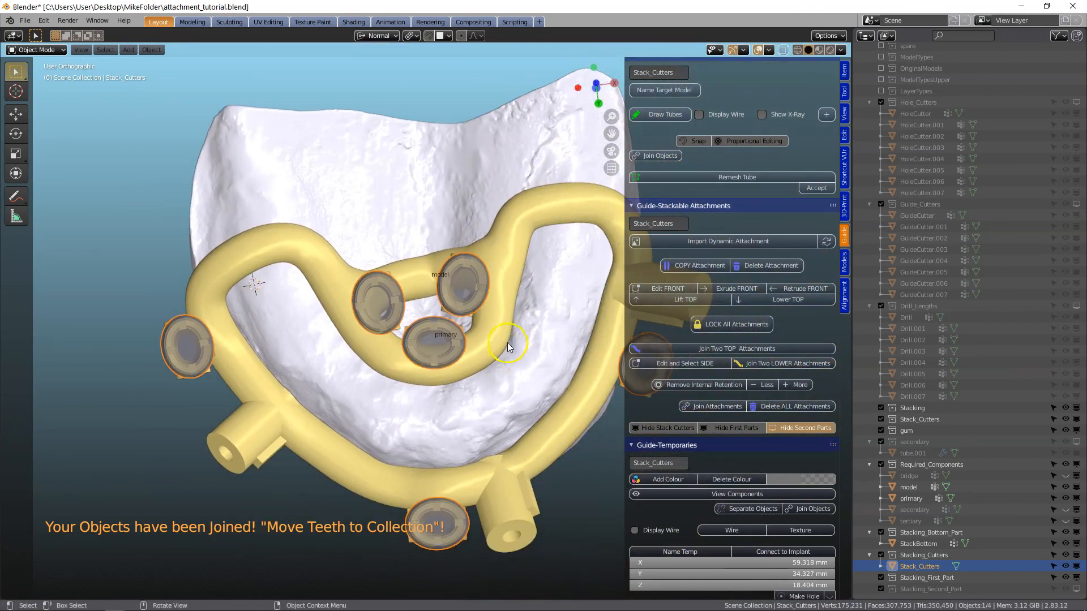
middle_drag(507, 346, 498, 334)
Make the primary the object being cut, pick Stack_Cutters as the cutting object, and apply the cut.
click(496, 334)
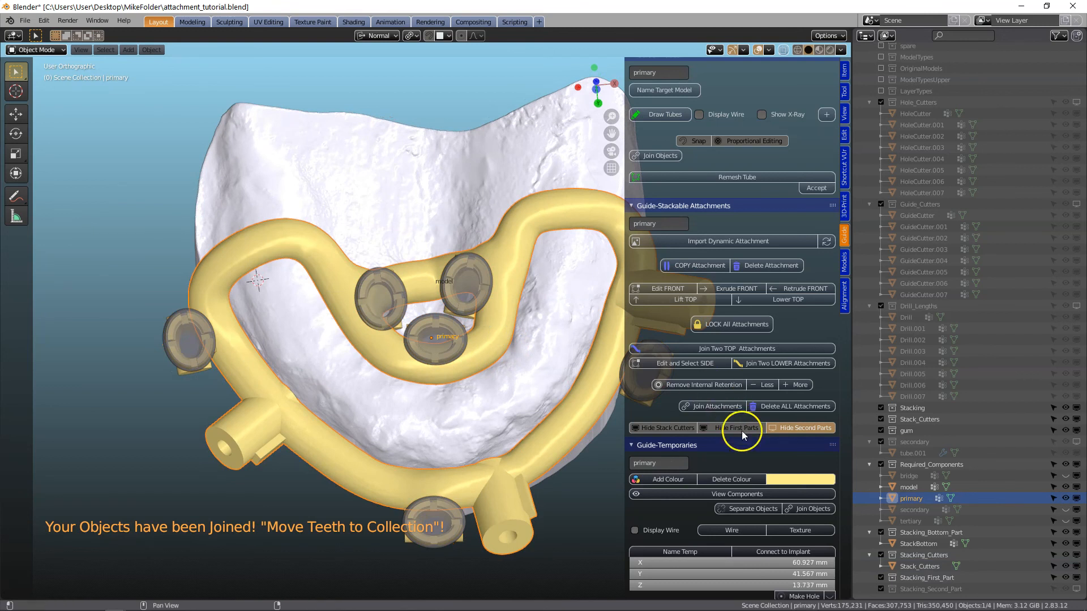
scroll(743, 435, down, 10)
scroll(753, 460, down, 9)
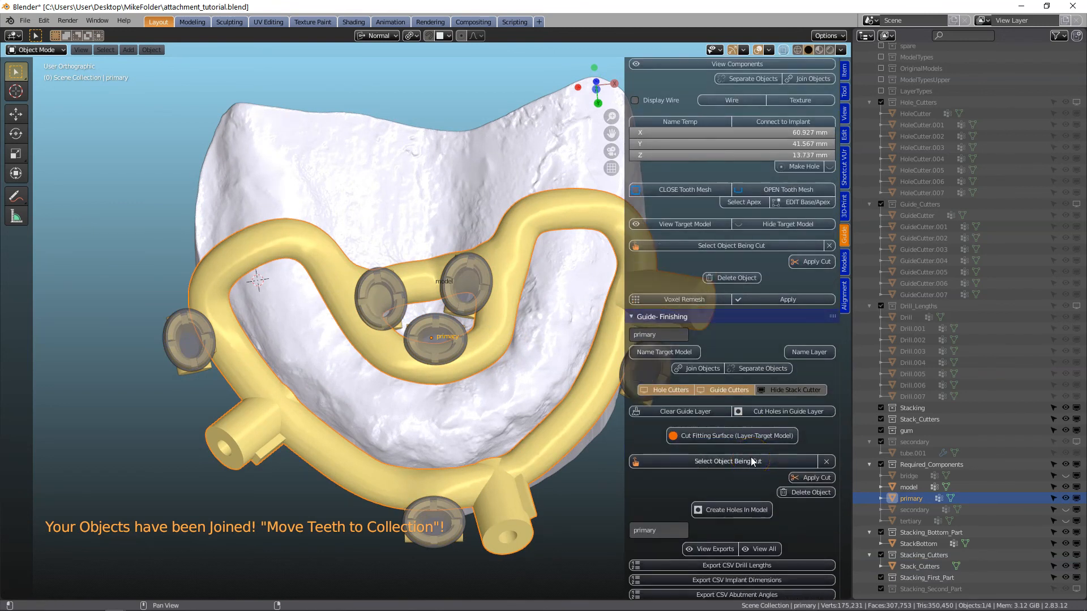
scroll(753, 461, down, 3)
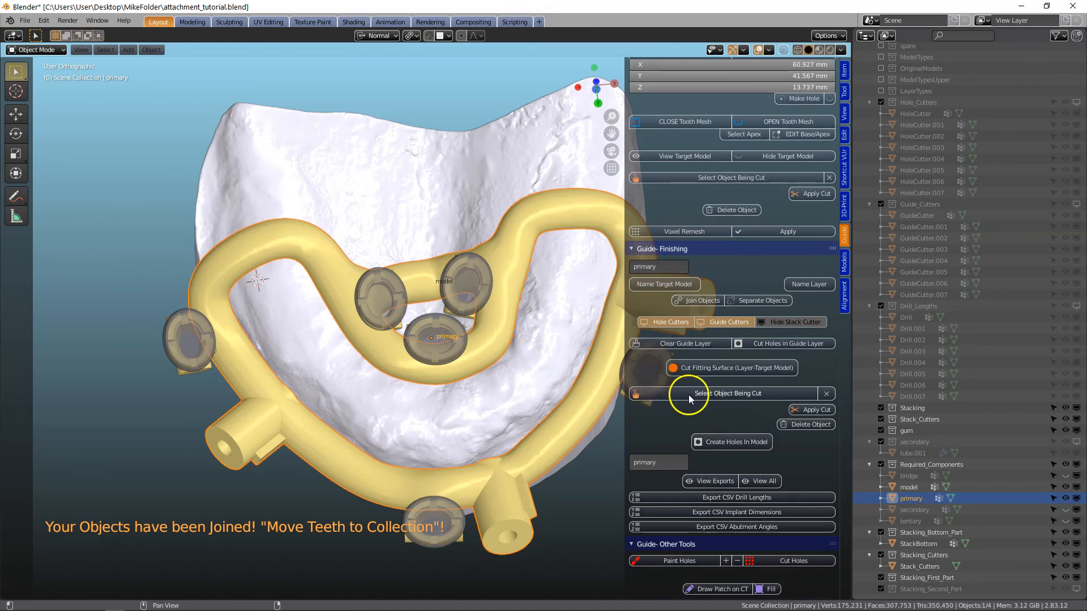
click(688, 394)
click(810, 393)
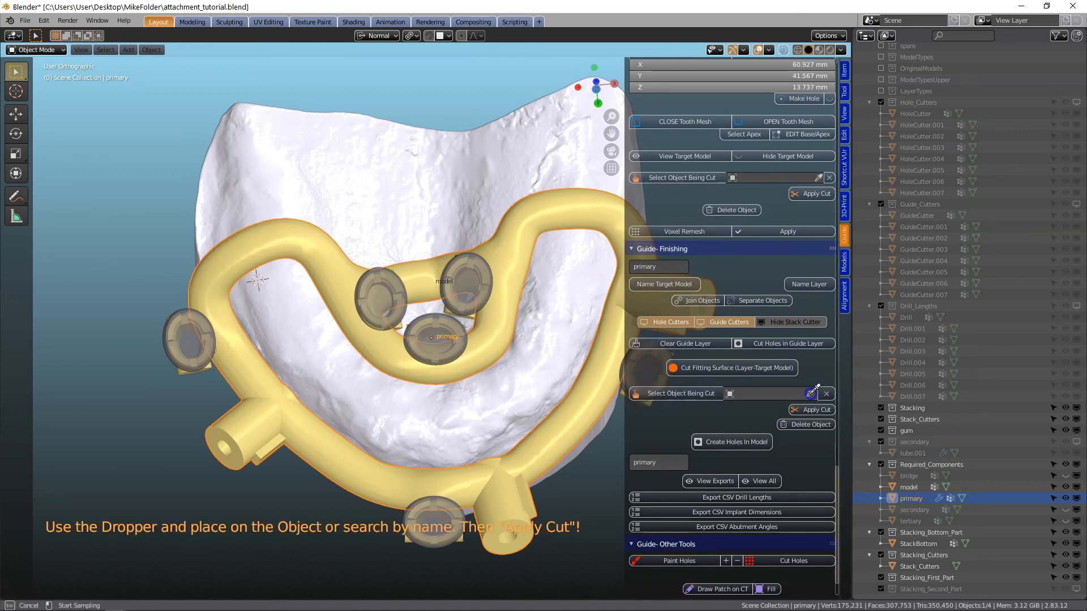
click(465, 285)
click(816, 410)
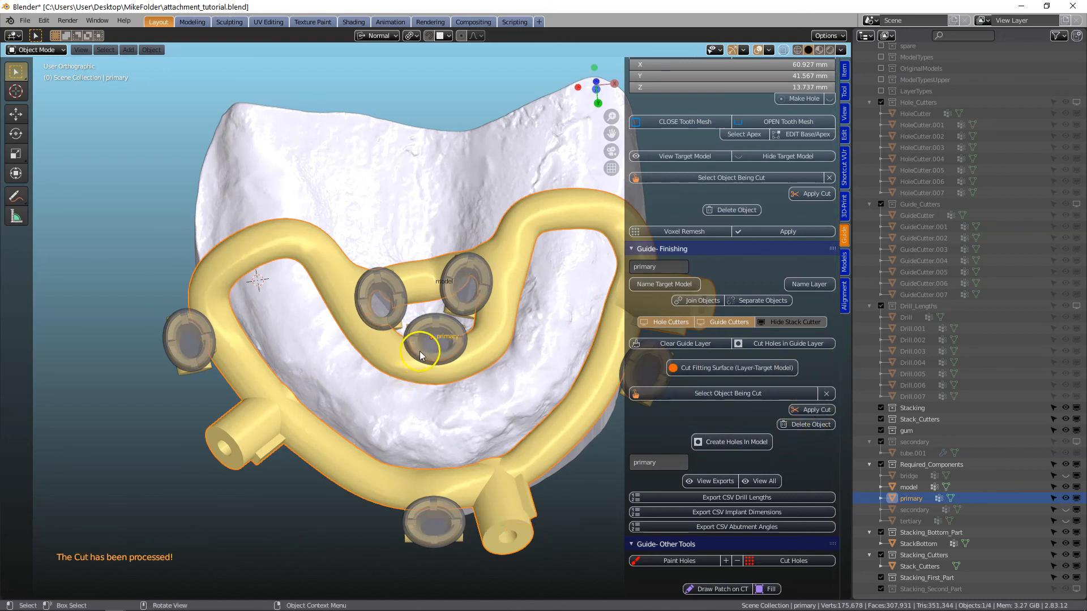
Hide the stack cutters and inspect the cut attachment sockets around the primary.
click(776, 328)
middle_drag(600, 350, 531, 415)
scroll(481, 396, up, 4)
middle_drag(362, 368, 230, 365)
scroll(303, 436, down, 3)
middle_drag(303, 436, 229, 420)
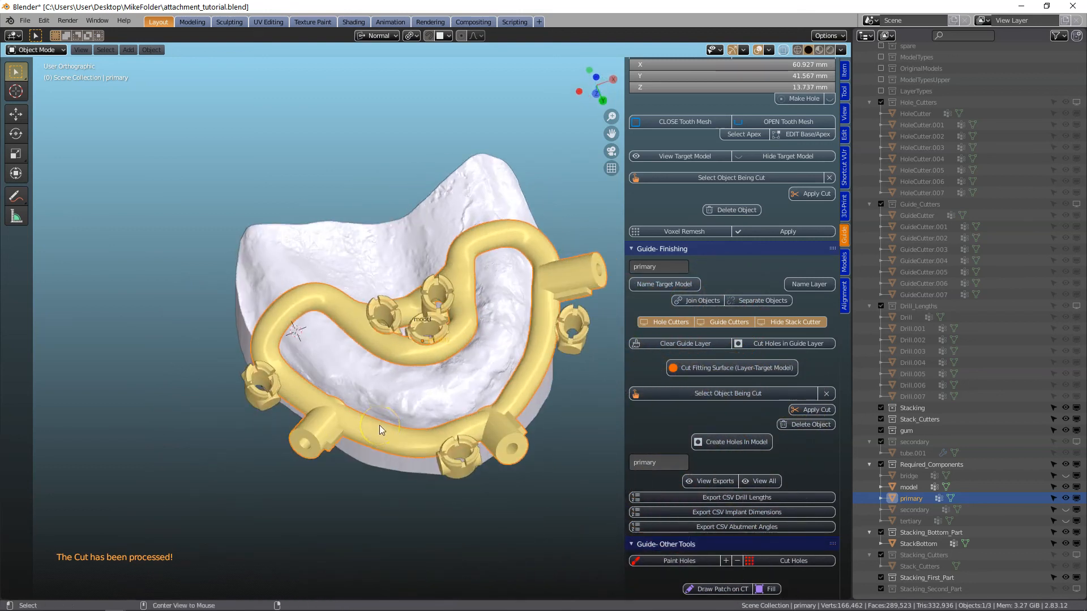
Unhide the bridge, secondary and tertiary, and widen the 3D viewport to review the complete stacked guide assembly.
key(alt+h)
middle_drag(415, 439, 374, 347)
scroll(375, 389, up, 3)
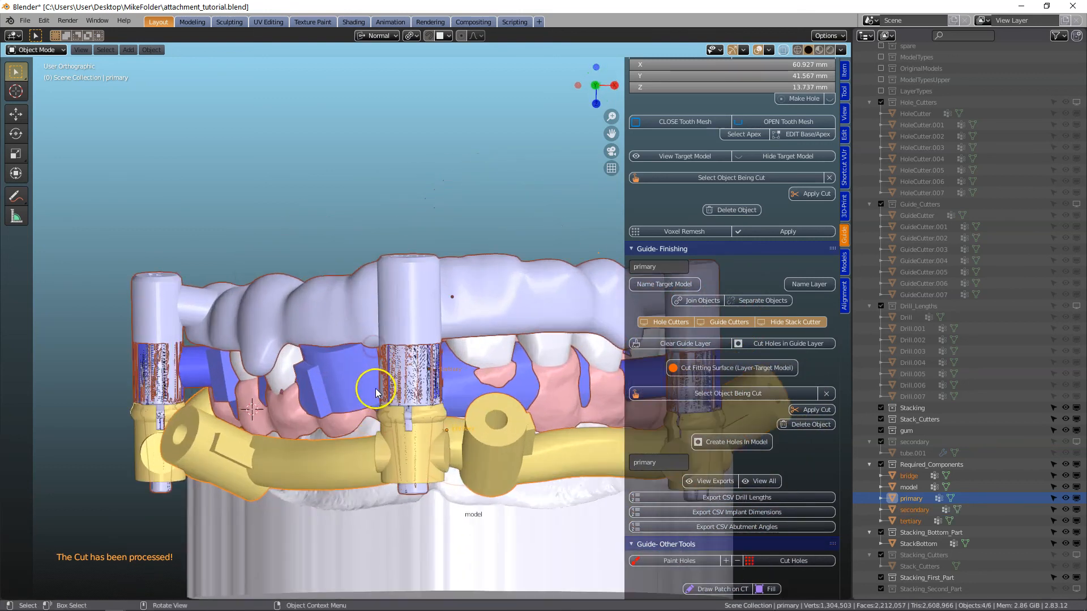
scroll(377, 393, down, 3)
drag(857, 353, 932, 348)
middle_drag(503, 376, 383, 379)
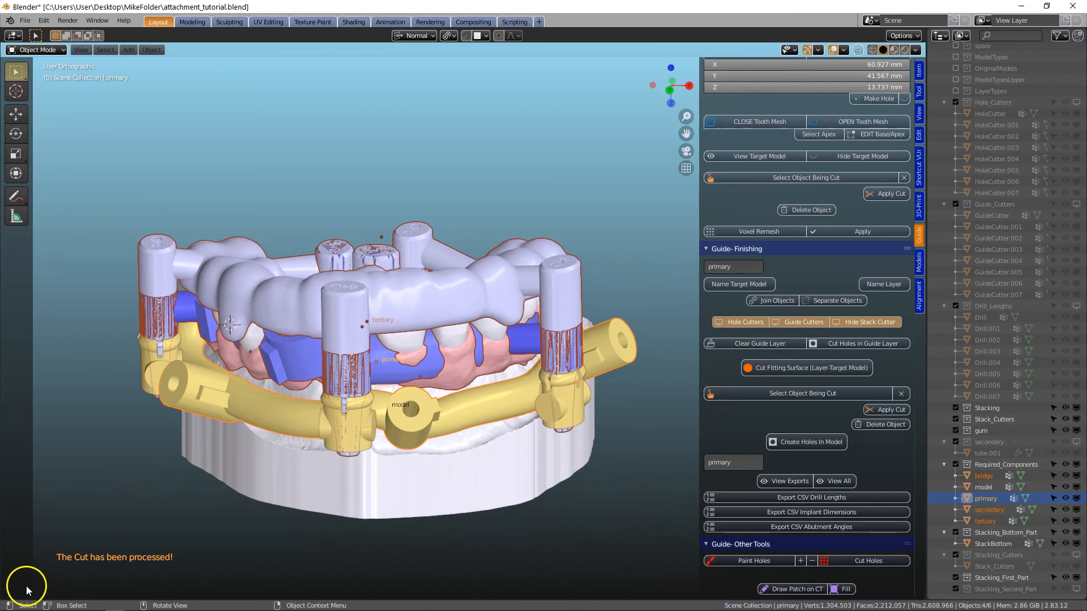